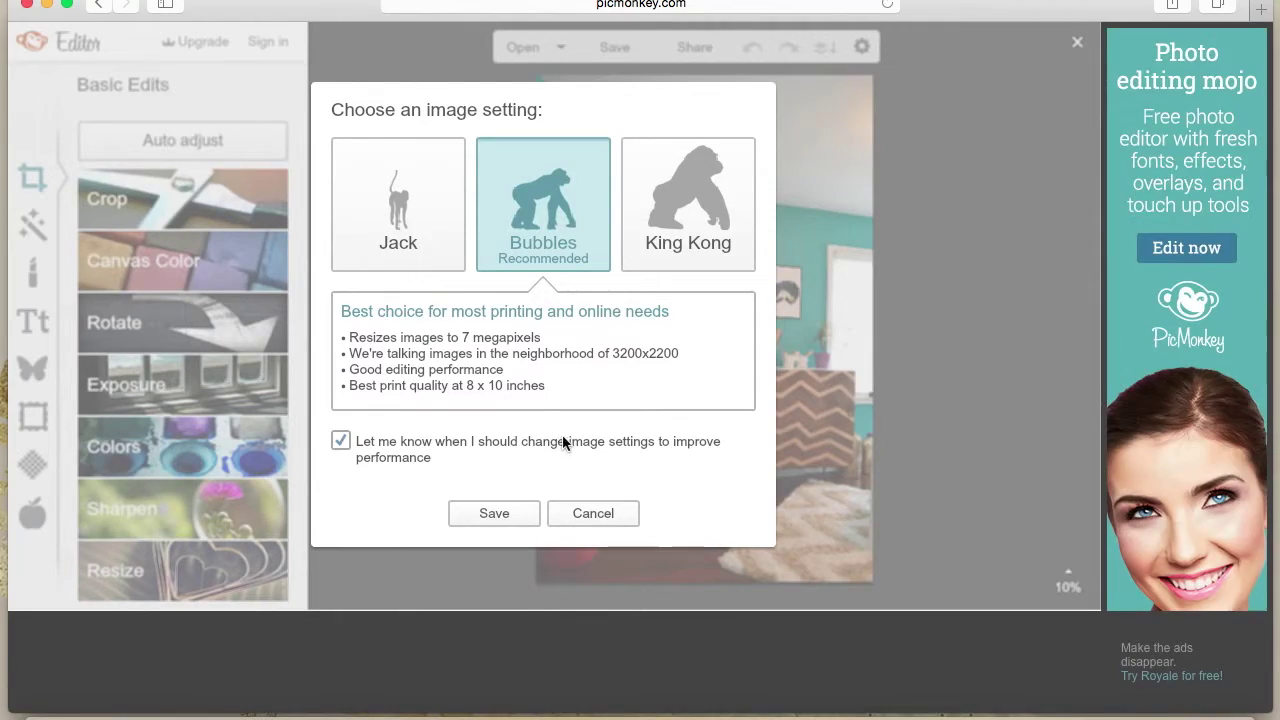
- Keep the Bubbles (Recommended) image setting and load the teal-wall room photo into the editor
click(496, 516)
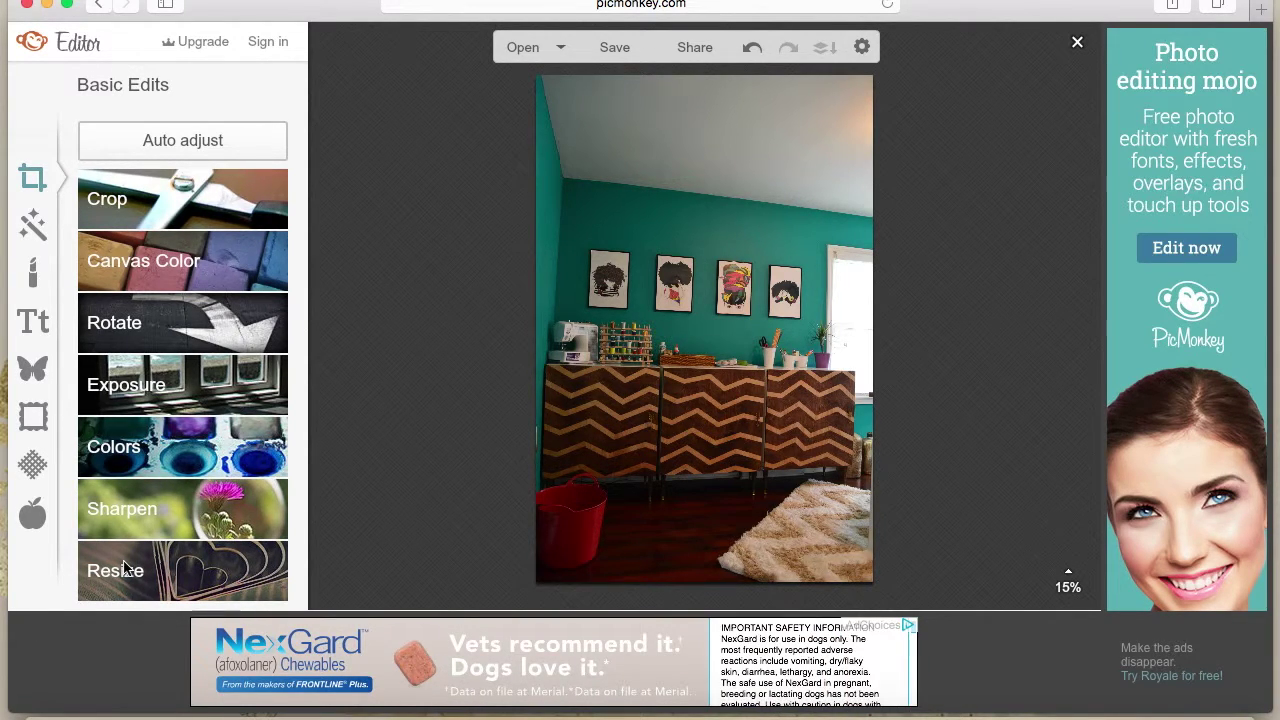
click(124, 568)
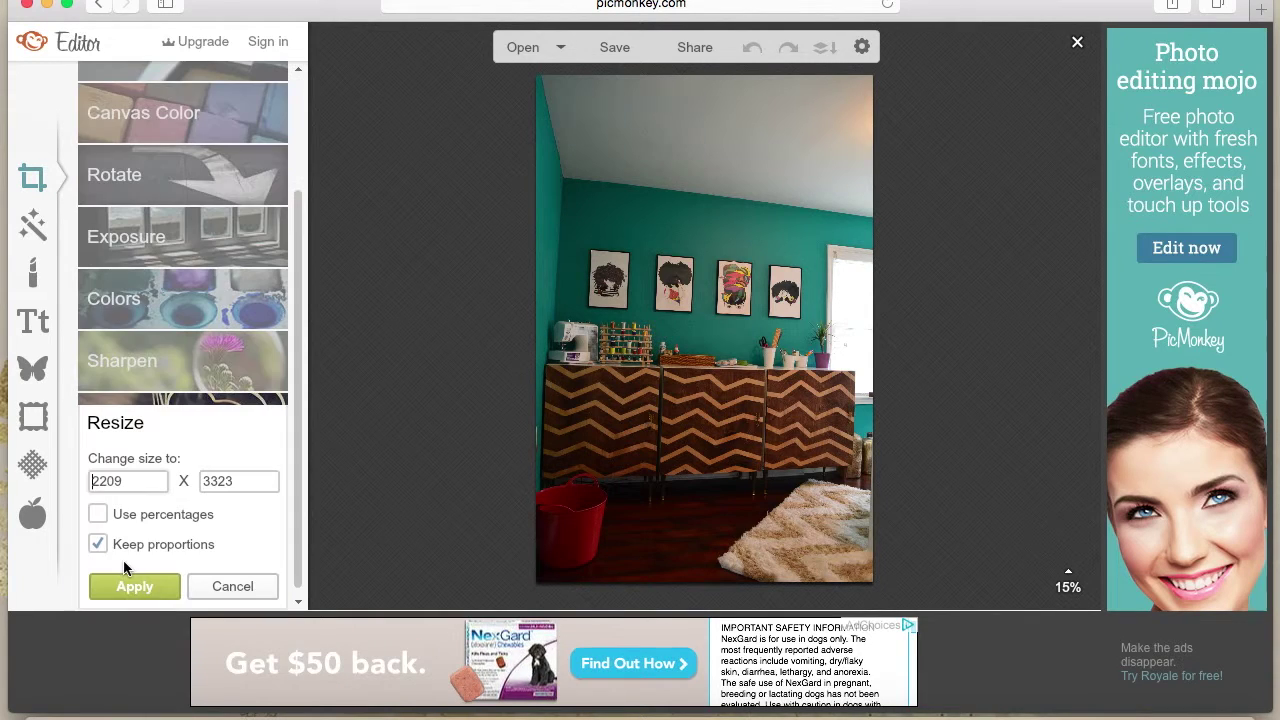
double_click(139, 481)
text(700)
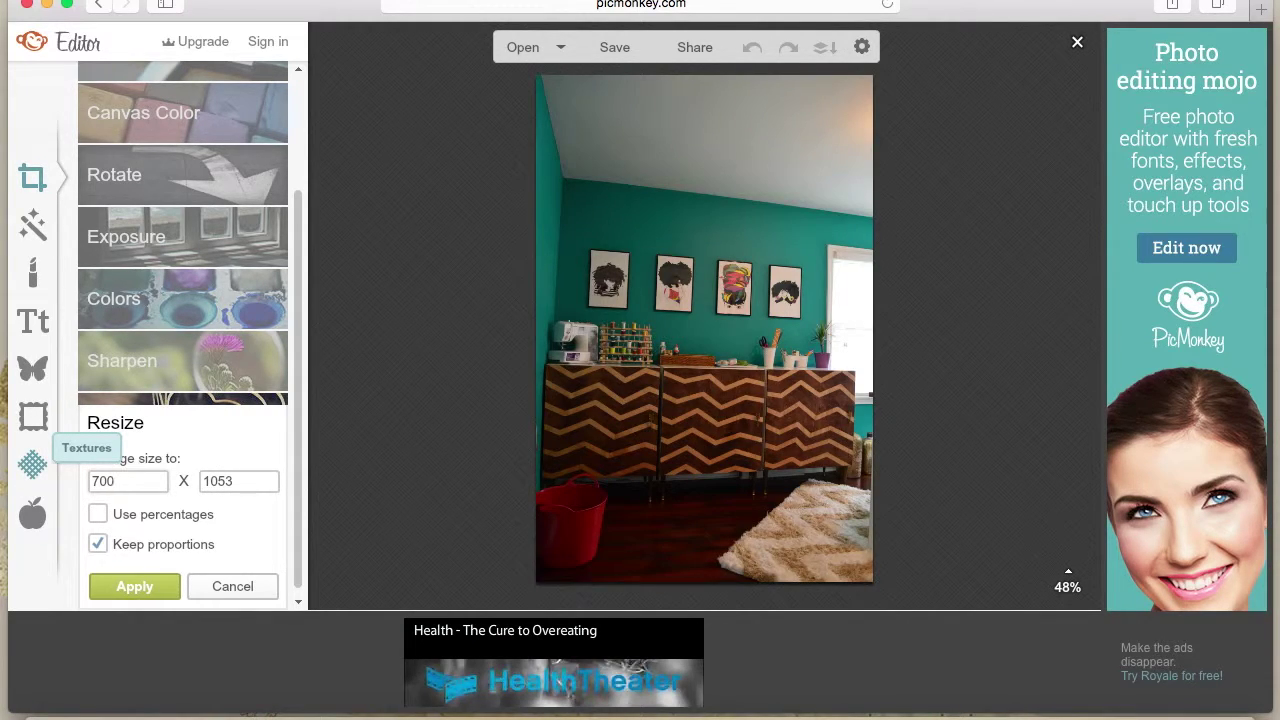
click(130, 584)
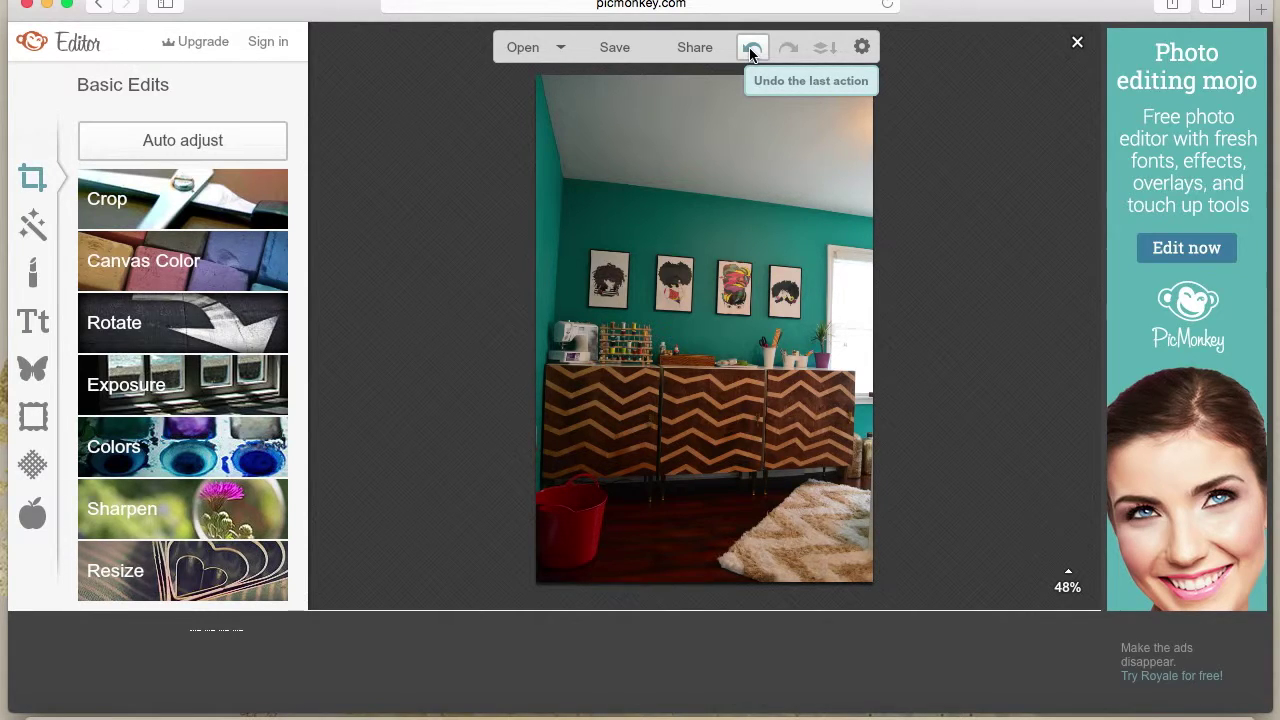
click(751, 51)
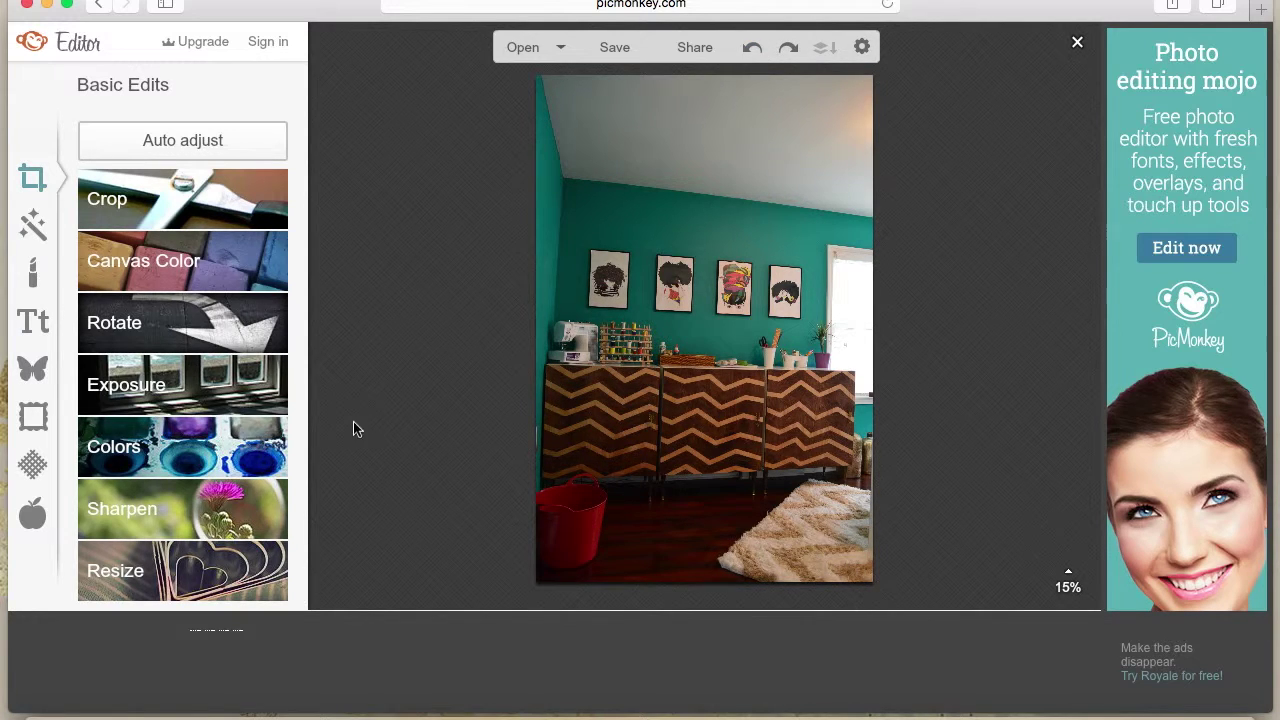
click(209, 569)
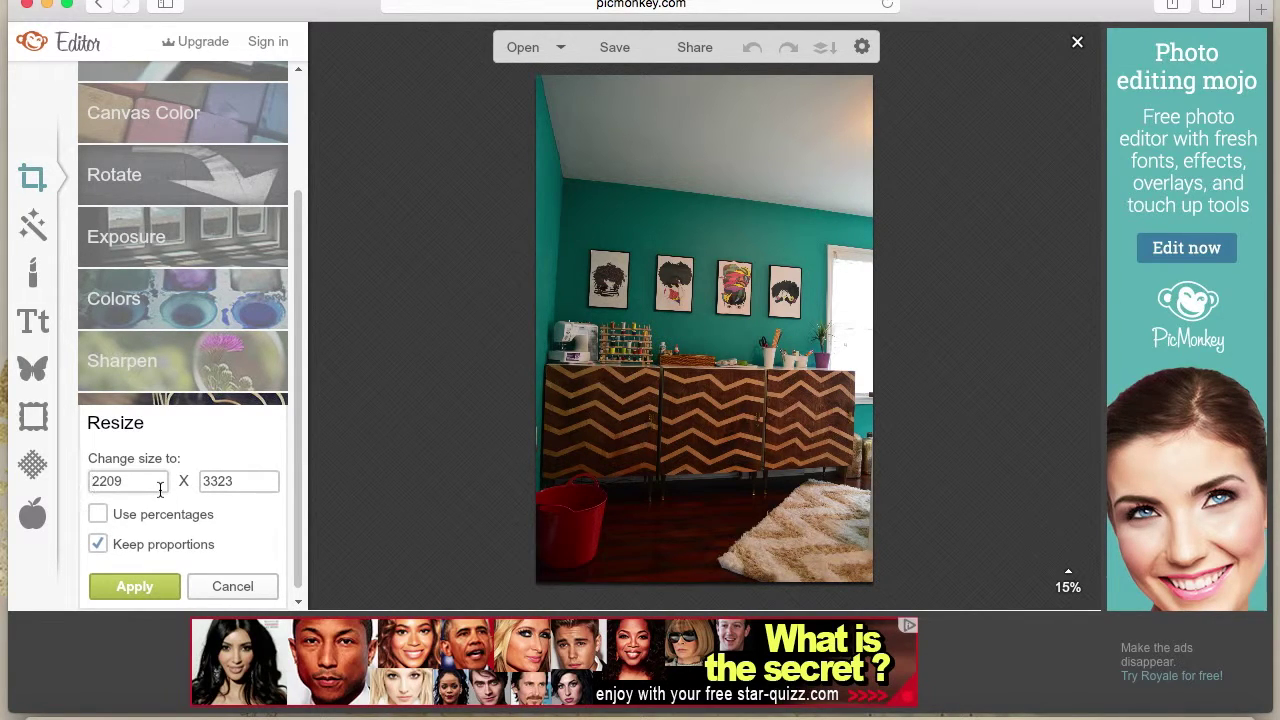
click(228, 587)
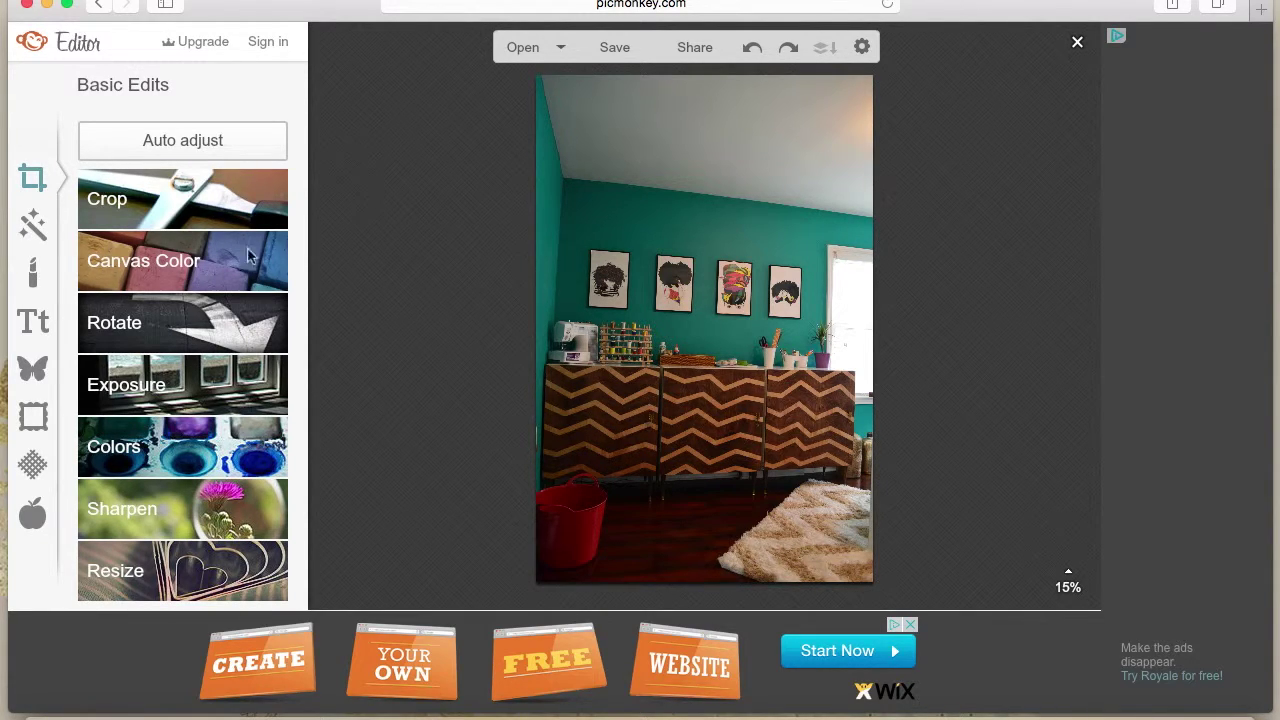
click(149, 330)
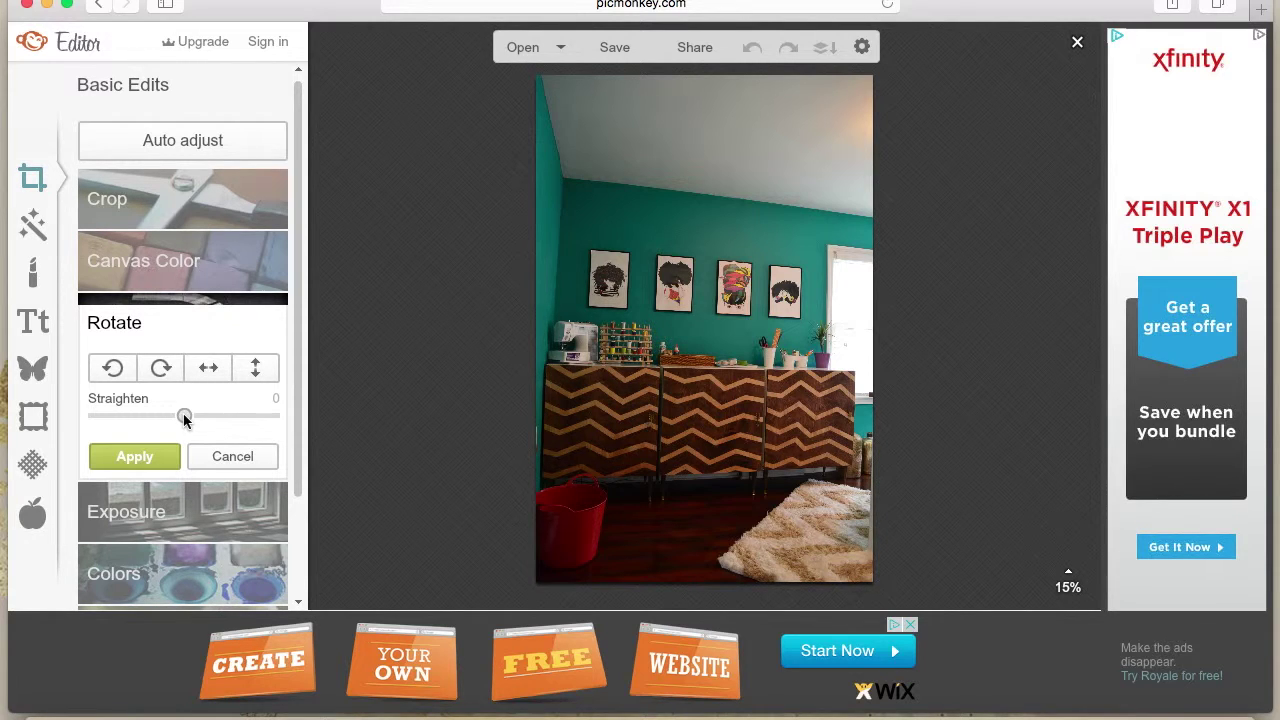
- Straighten the room photo by about -1.74 so the wall and cabinets sit level
drag(184, 418, 170, 416)
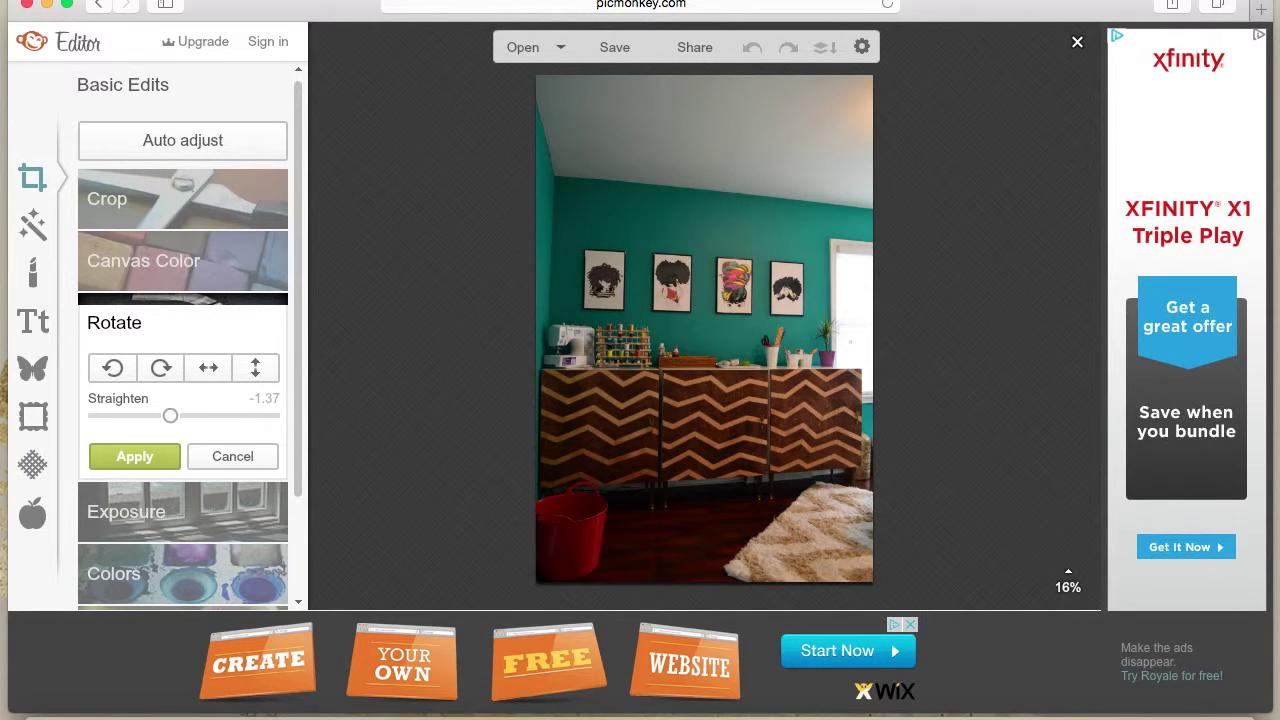
drag(170, 416, 170, 416)
click(142, 460)
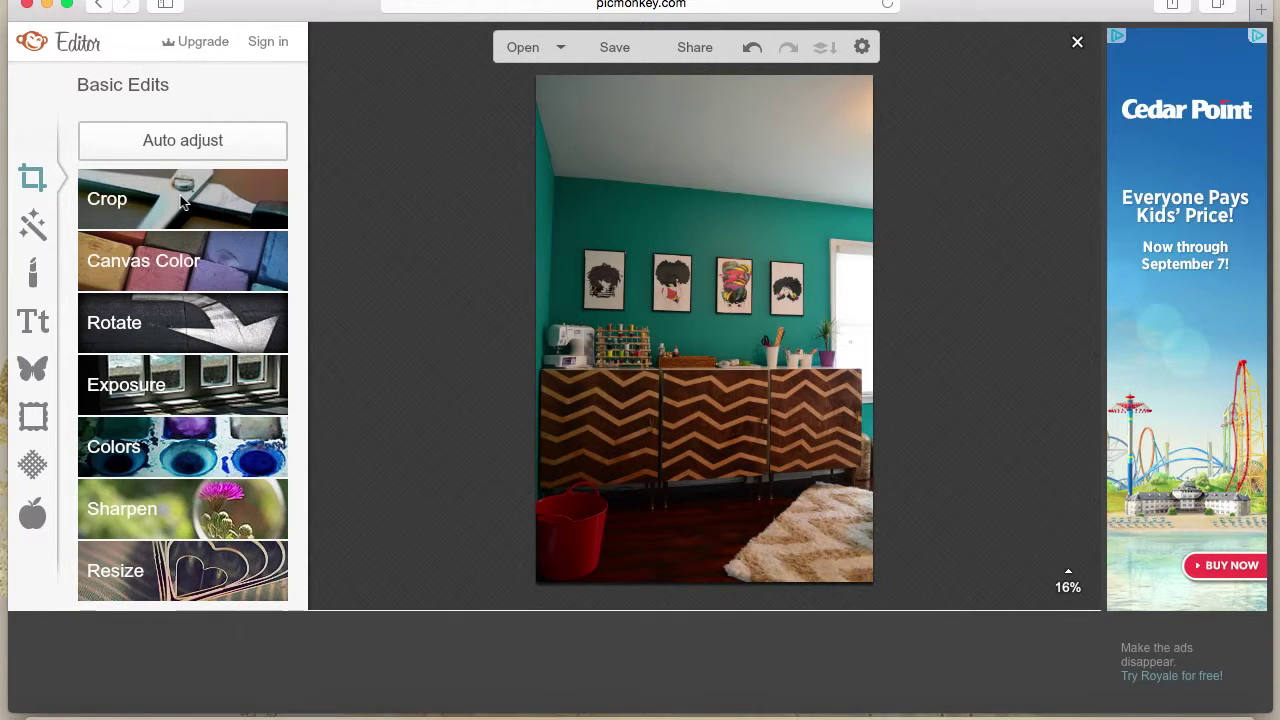
click(182, 201)
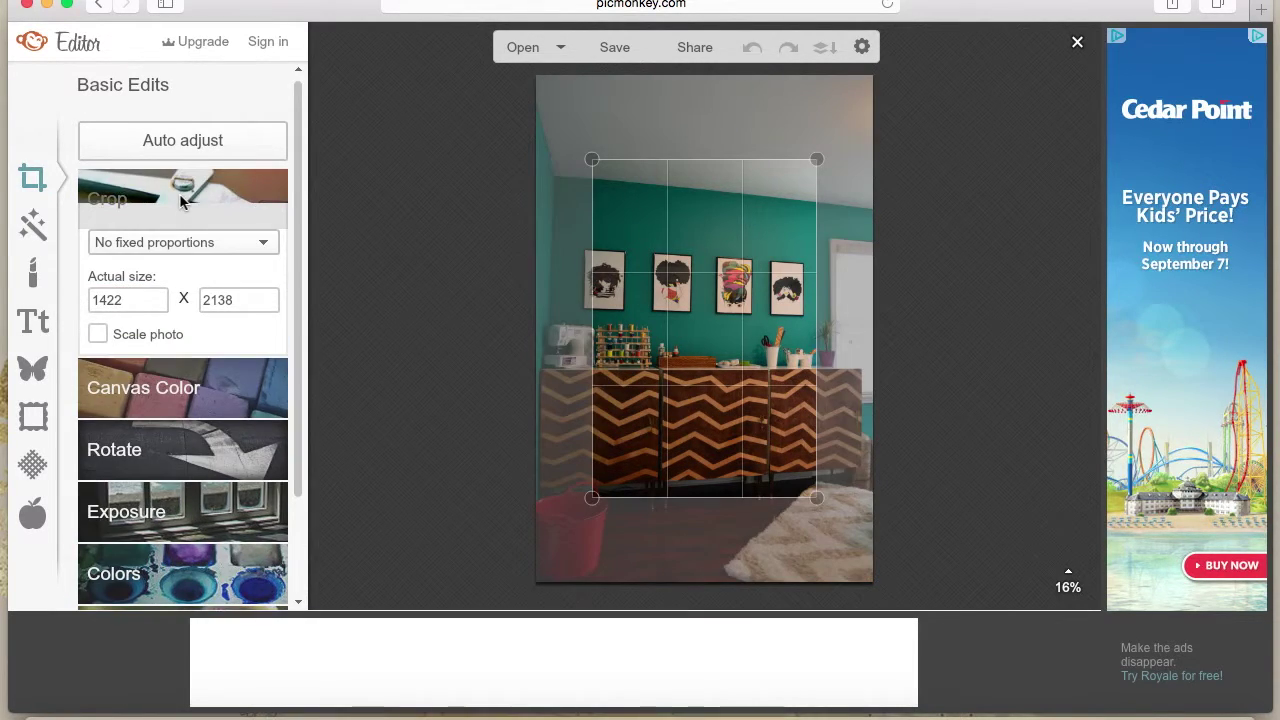
- Crop to about 1981 x 2038 with no fixed proportions, trimming ceiling and floor
click(231, 245)
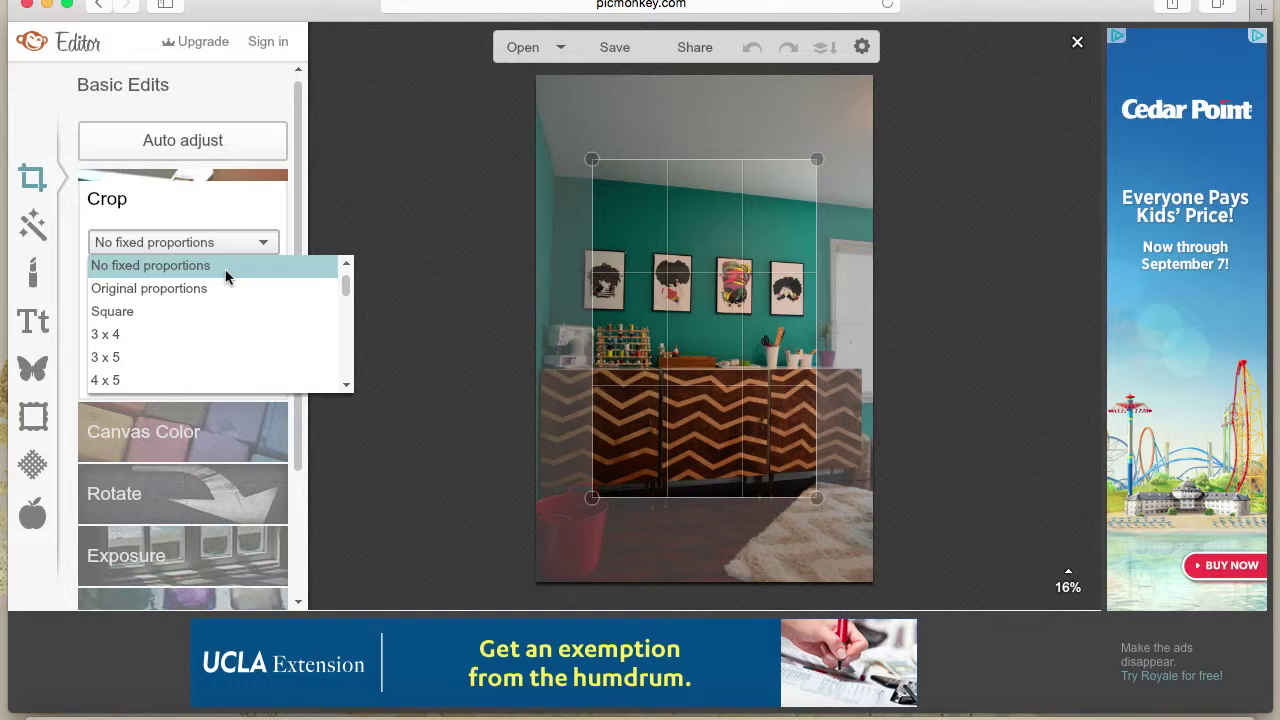
click(242, 216)
click(243, 213)
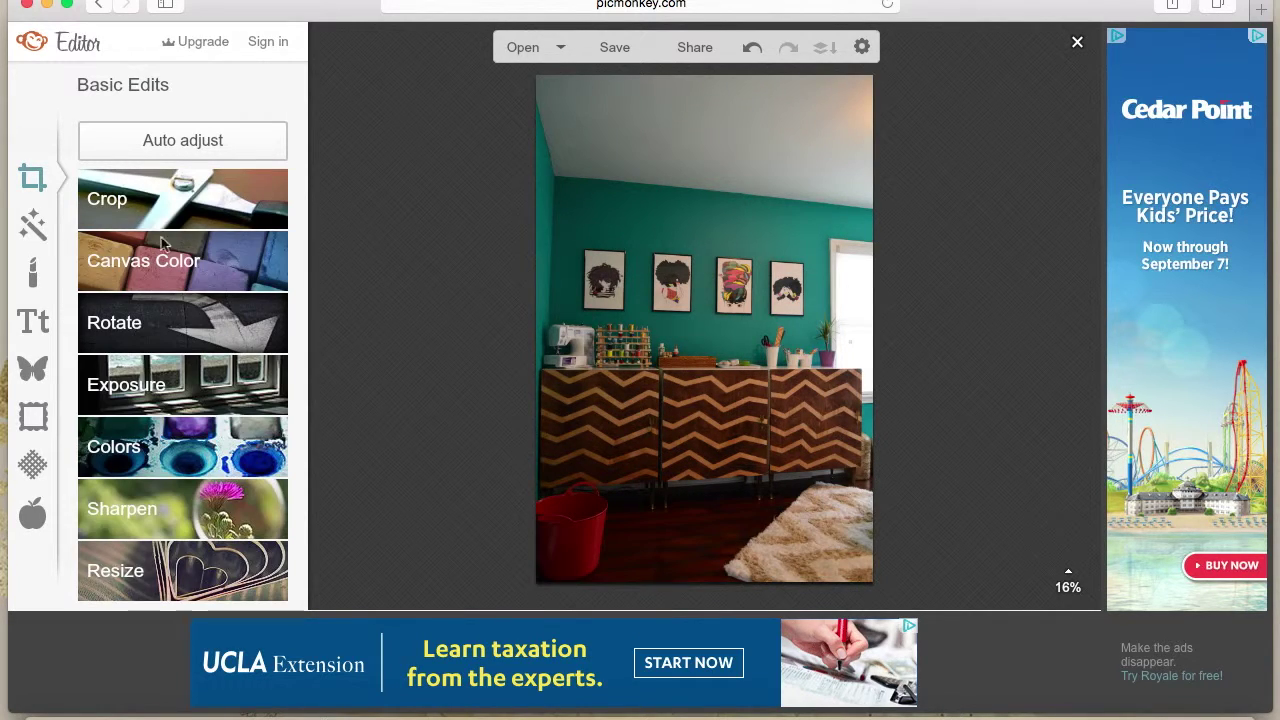
click(170, 206)
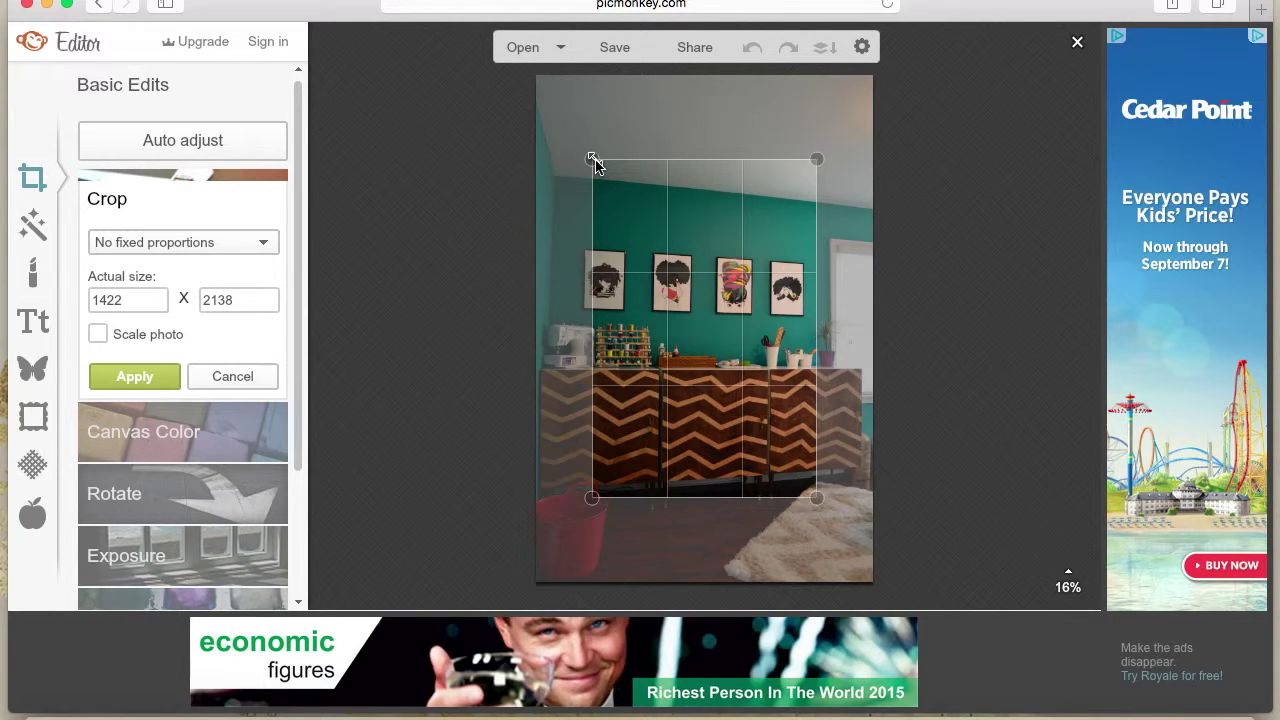
drag(595, 165, 556, 189)
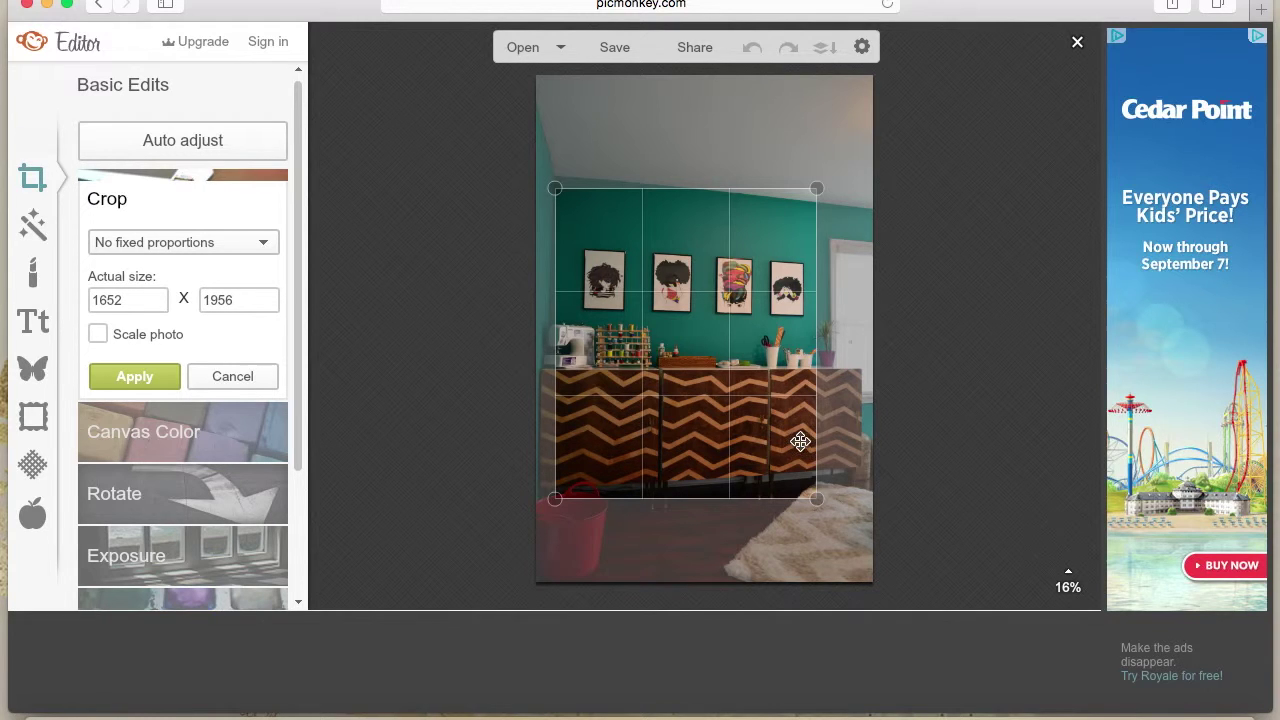
drag(815, 499, 860, 536)
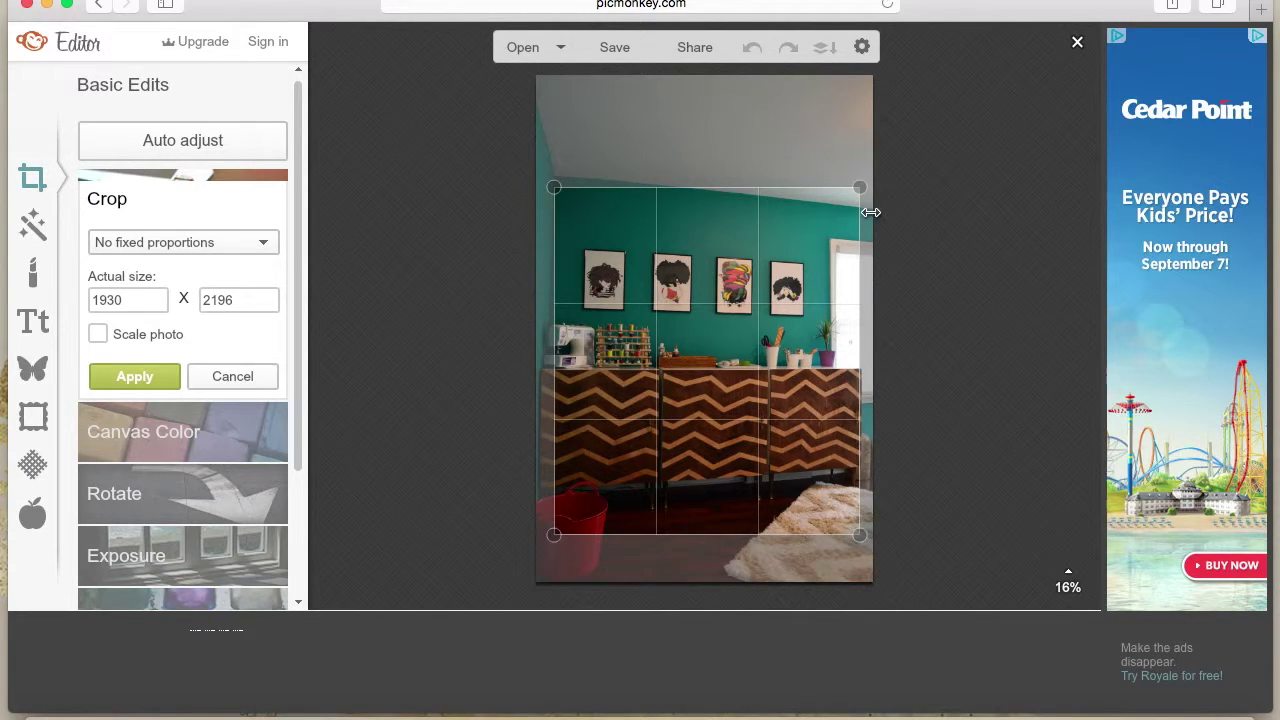
drag(861, 190, 867, 217)
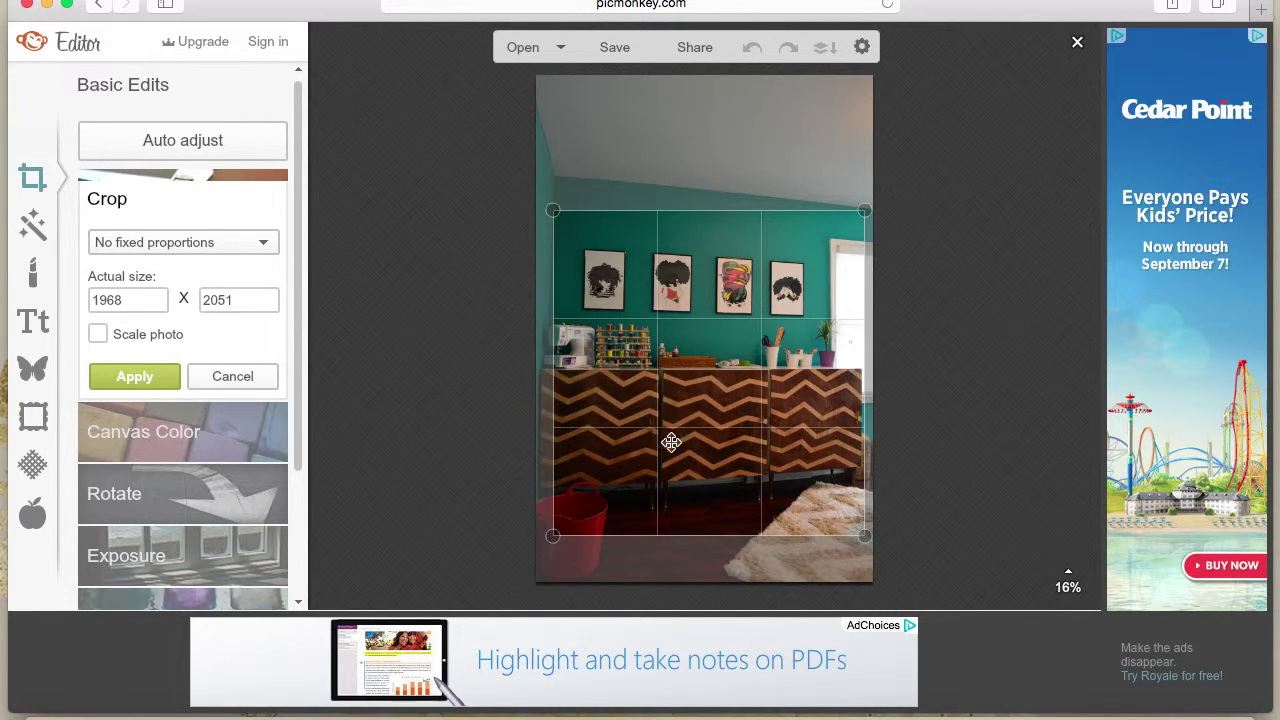
drag(554, 534, 548, 535)
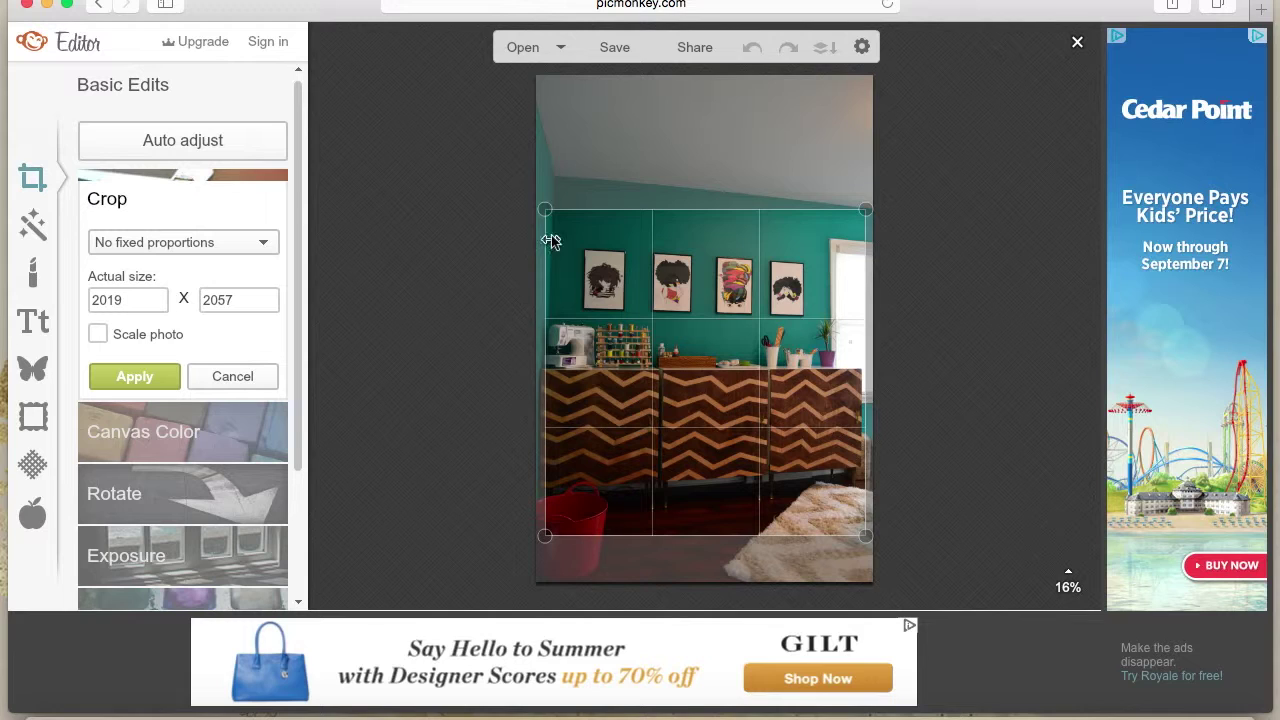
drag(545, 214, 551, 213)
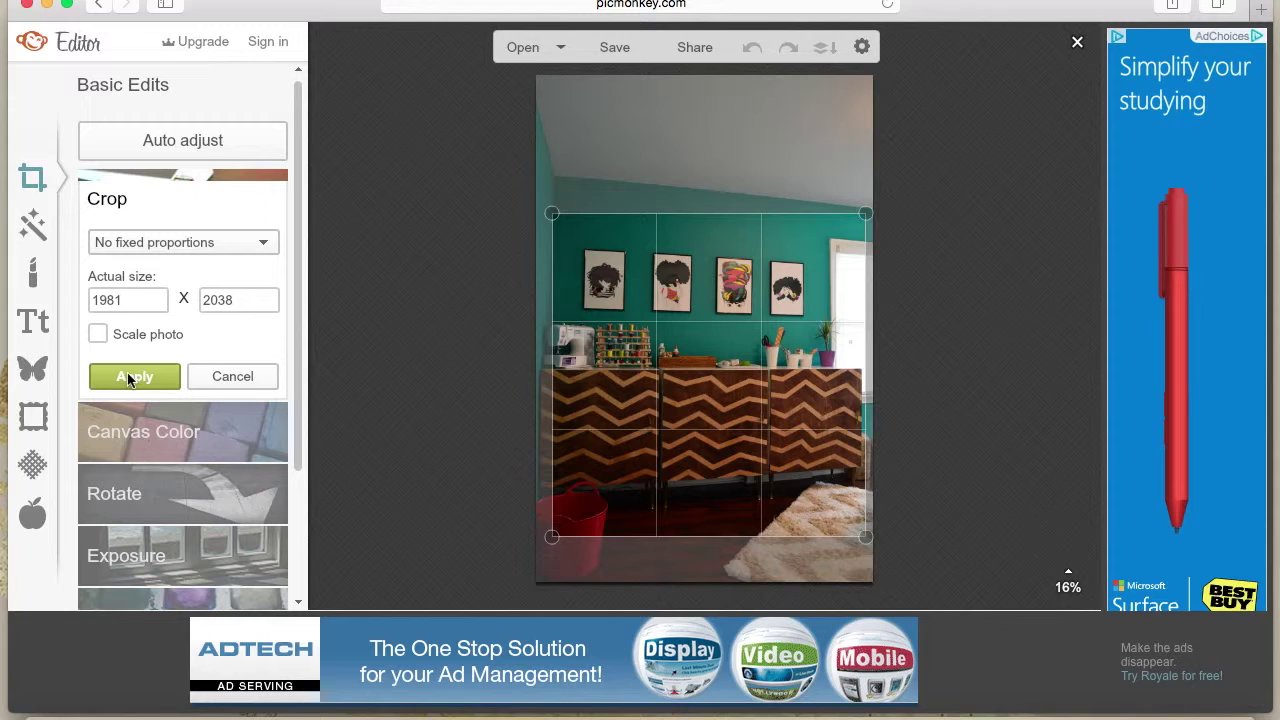
click(133, 376)
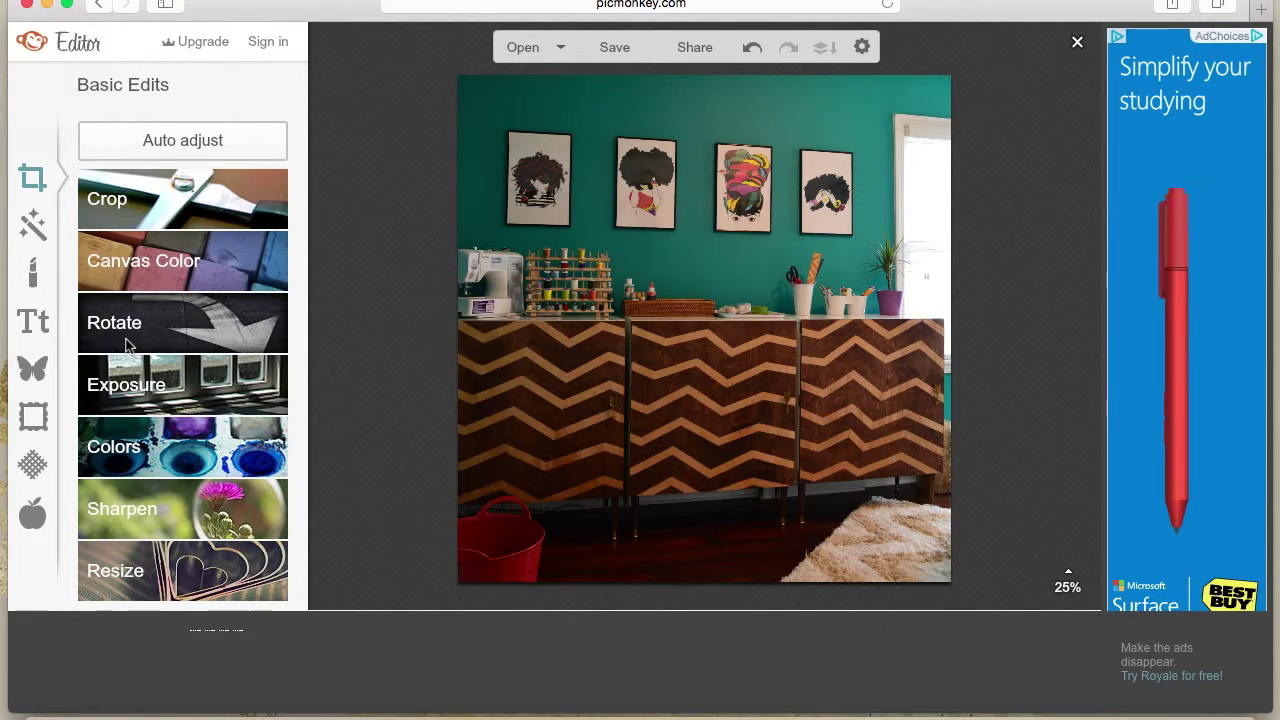
- Try a small straightening tilt on the cropped photo, apply it, then undo it
click(127, 345)
click(185, 417)
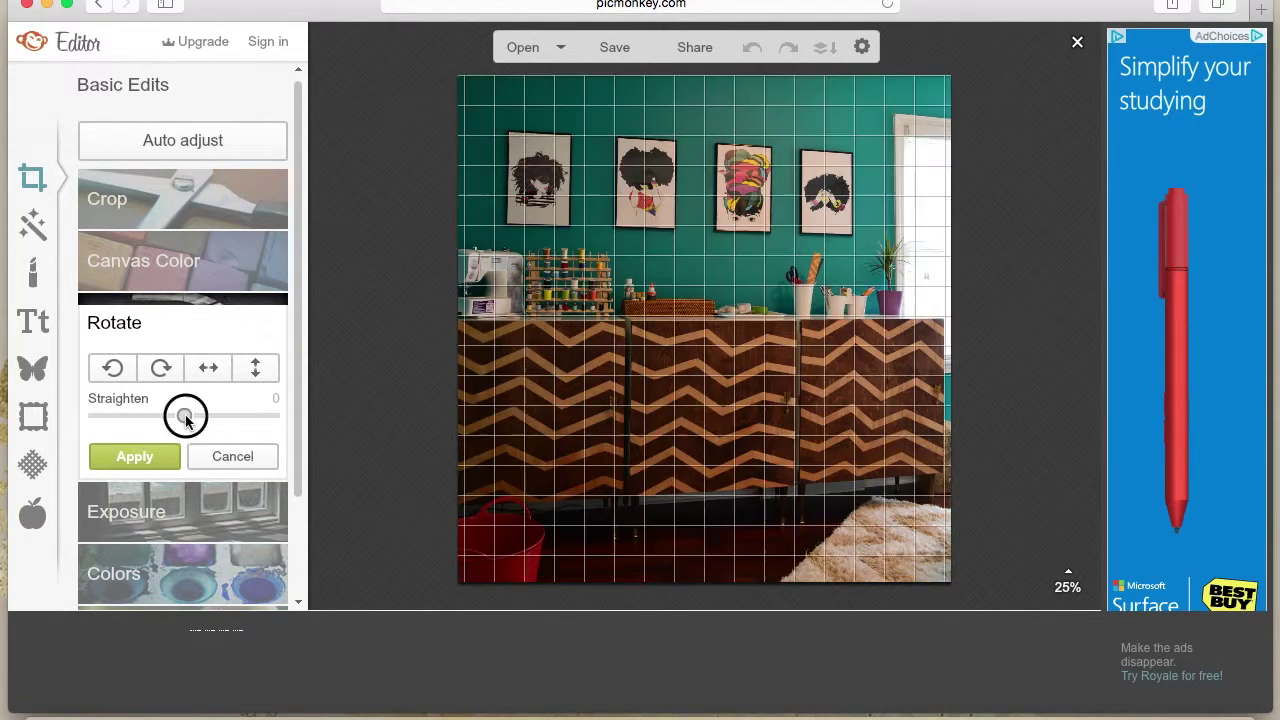
drag(185, 417, 191, 415)
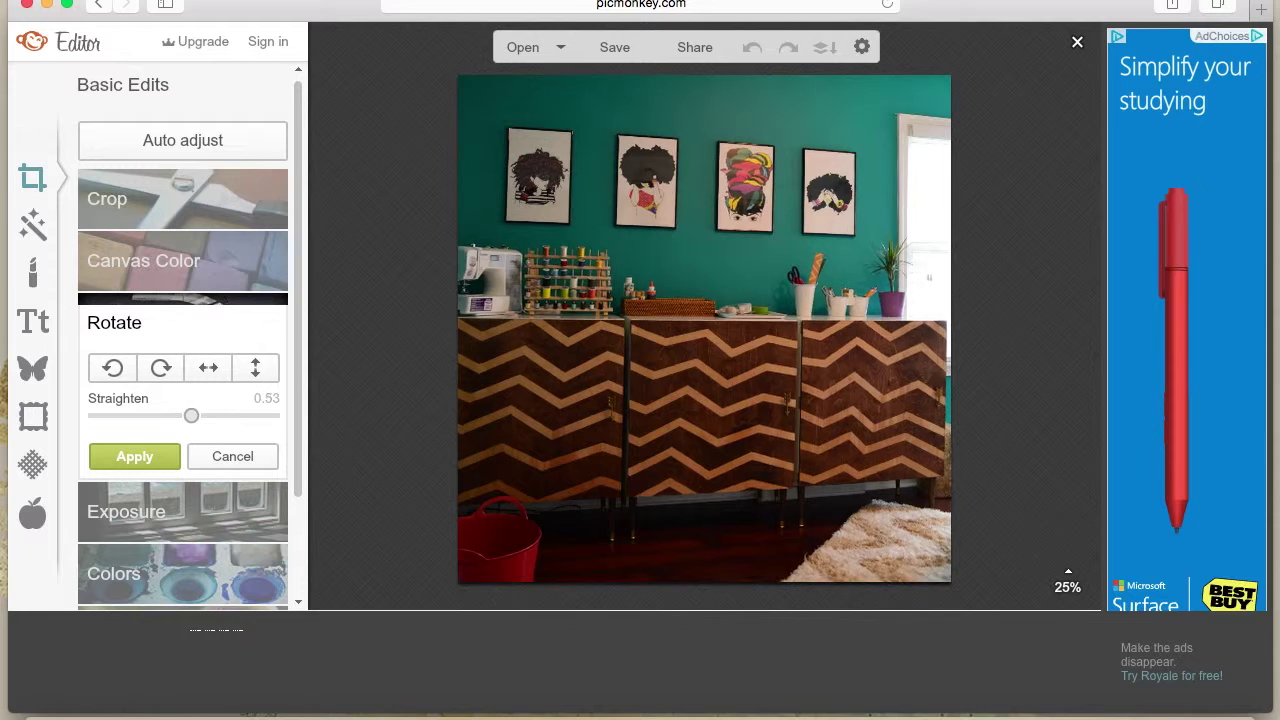
drag(191, 415, 191, 415)
drag(191, 415, 191, 415)
drag(191, 415, 191, 415)
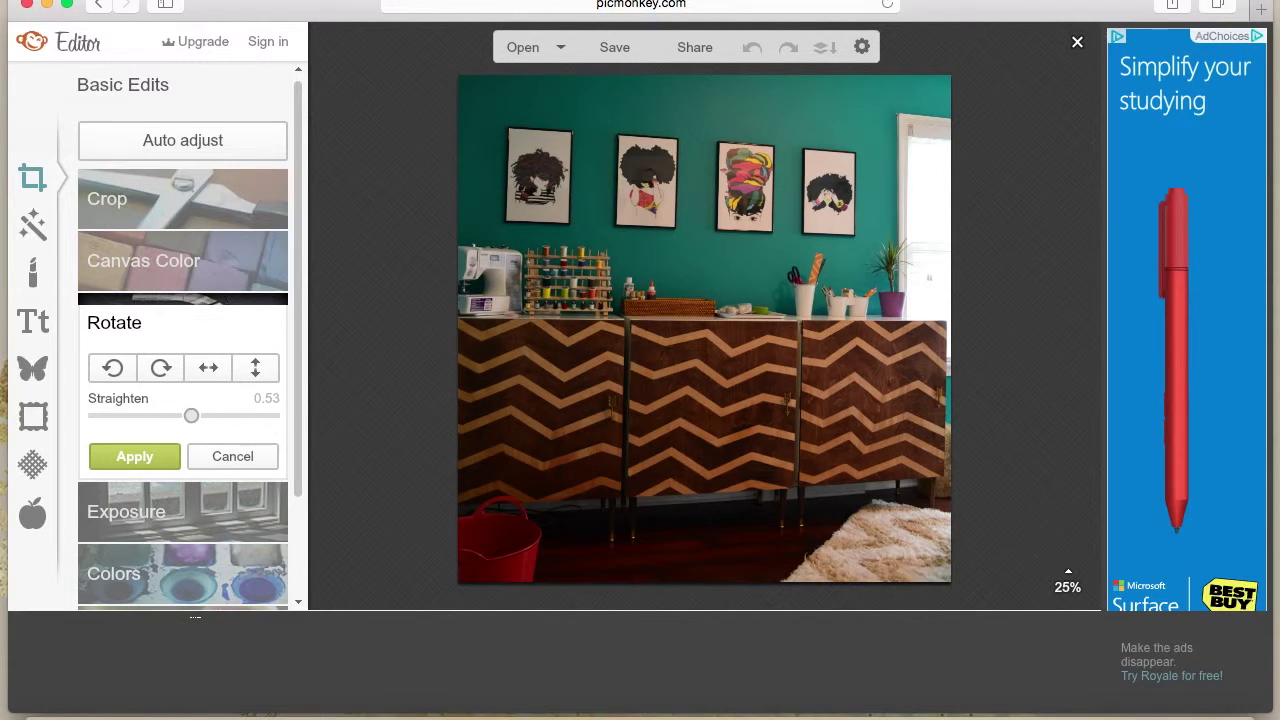
click(134, 456)
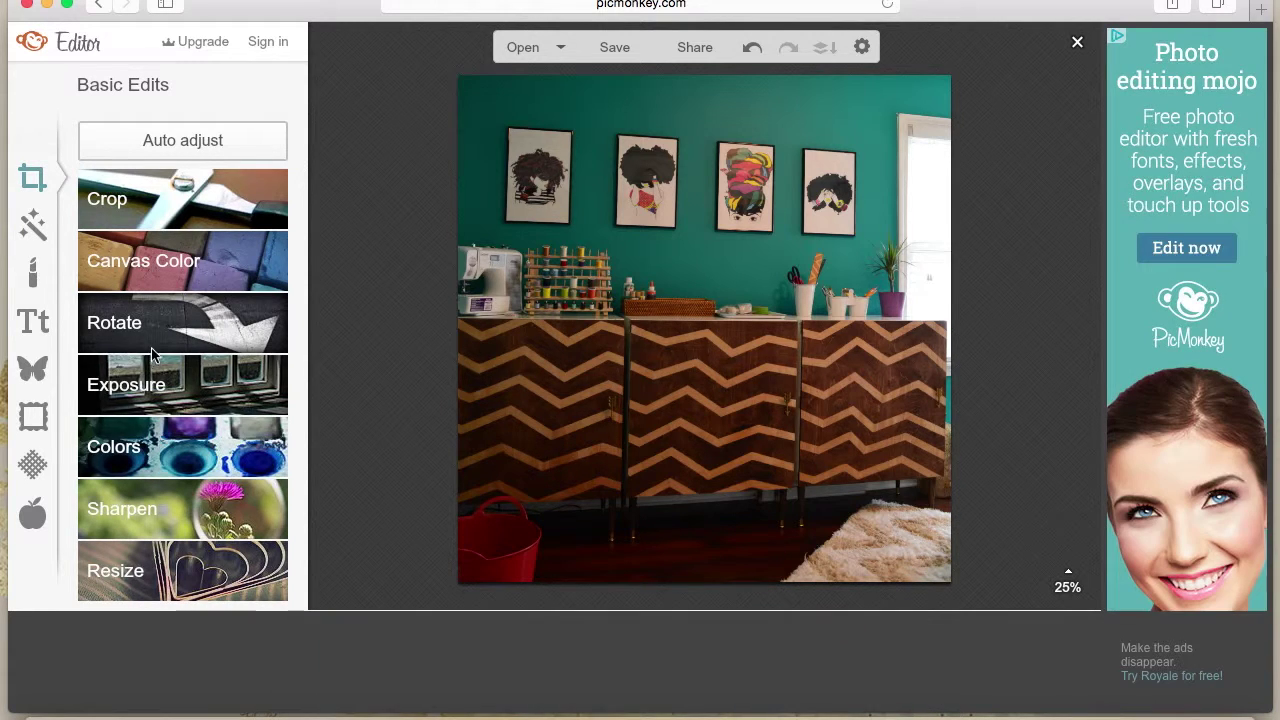
click(752, 49)
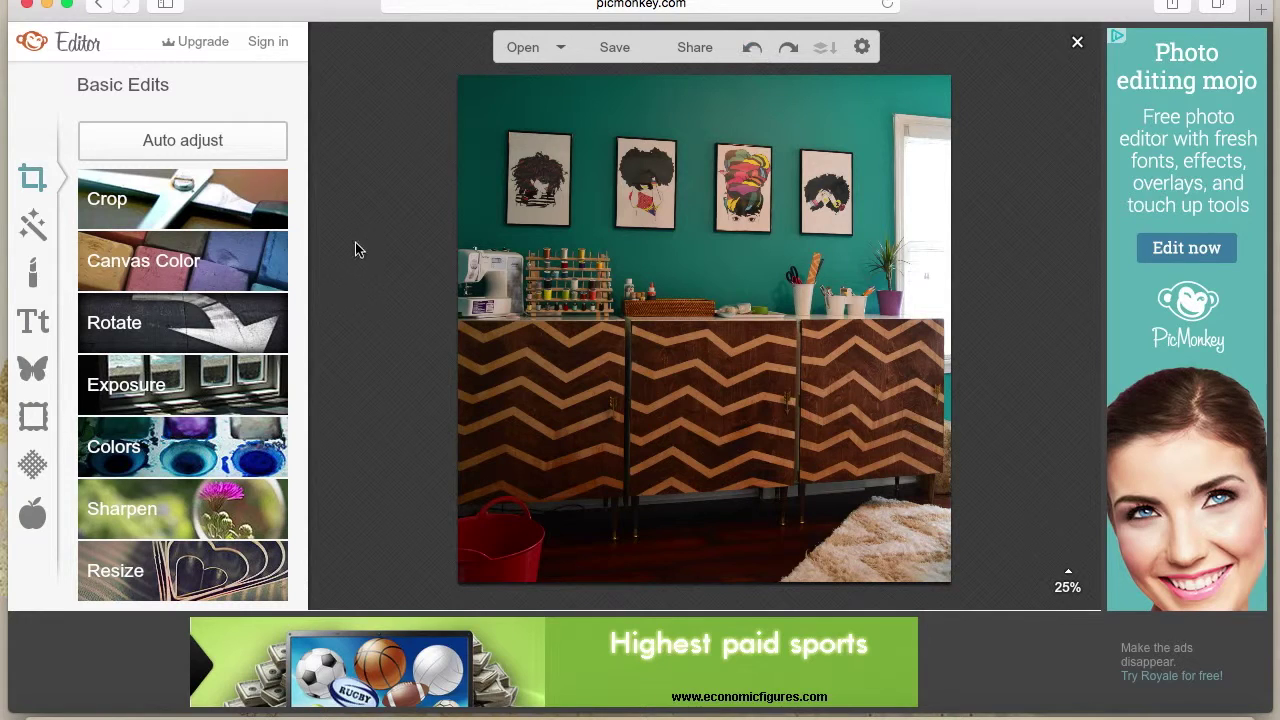
- Apply tiny straightening corrections of 0.07 and then -0.18 to level the scene
click(218, 325)
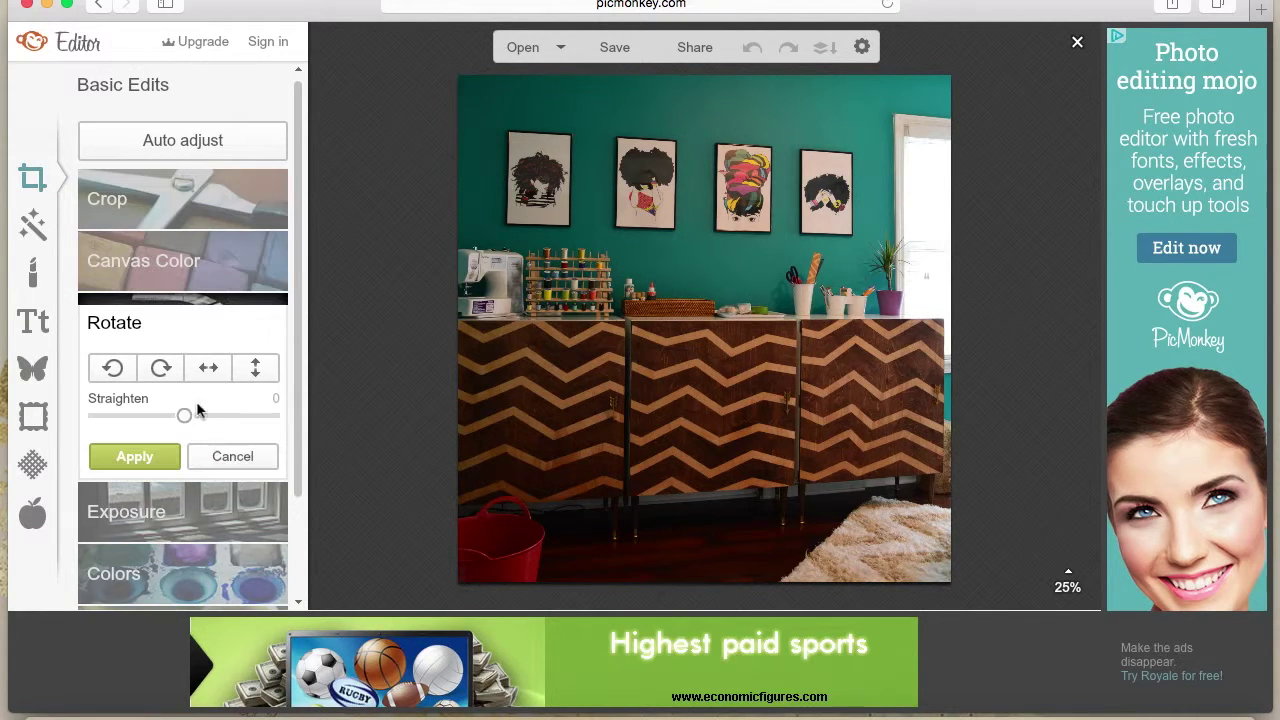
drag(183, 420, 187, 416)
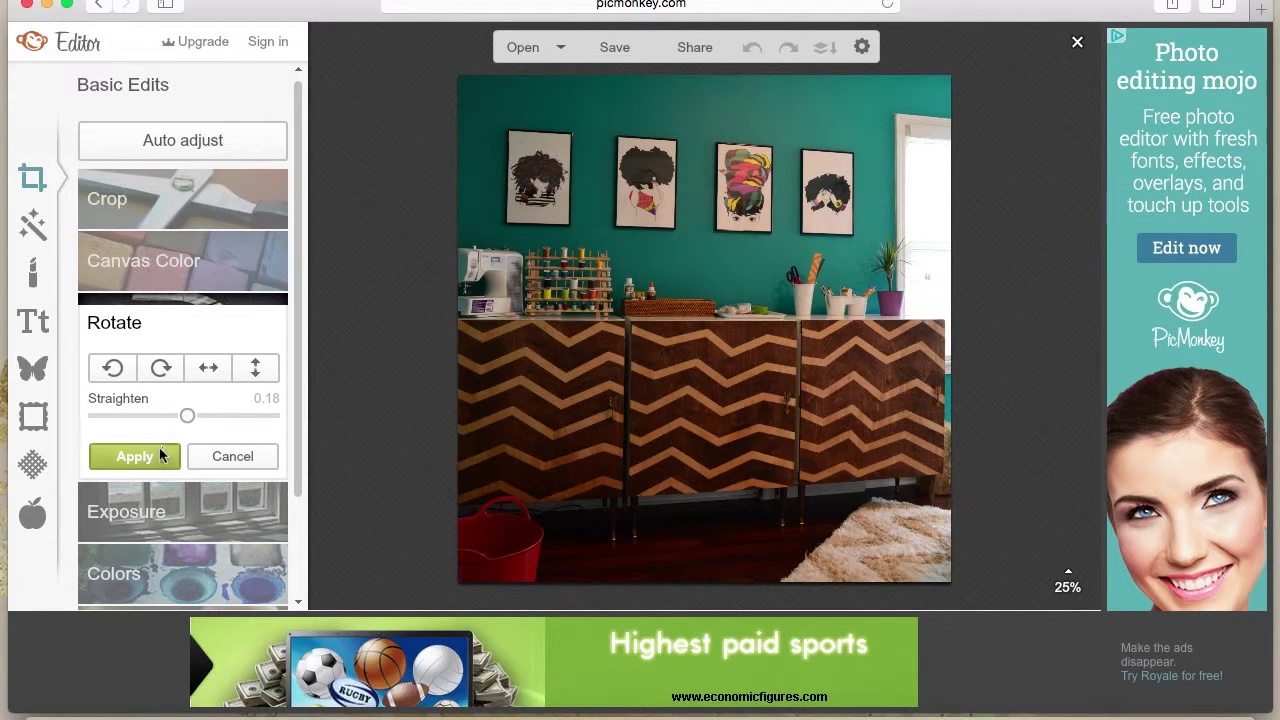
click(136, 457)
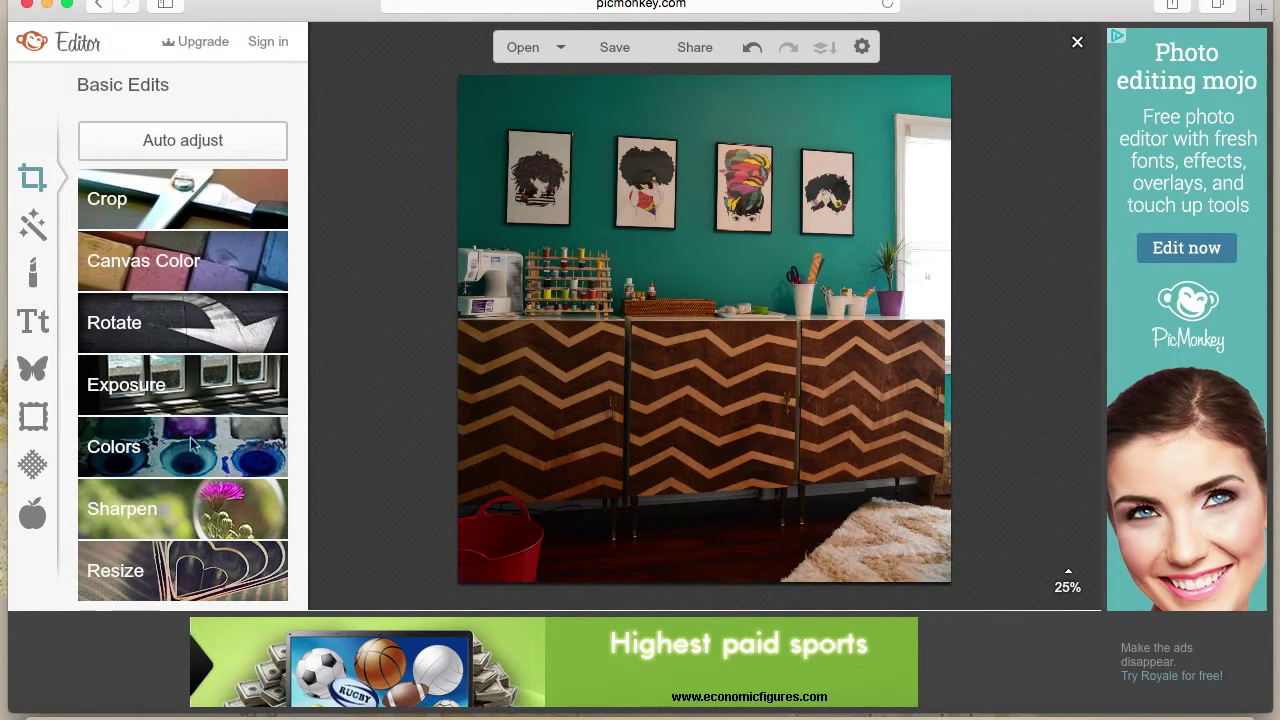
click(224, 334)
drag(184, 415, 182, 415)
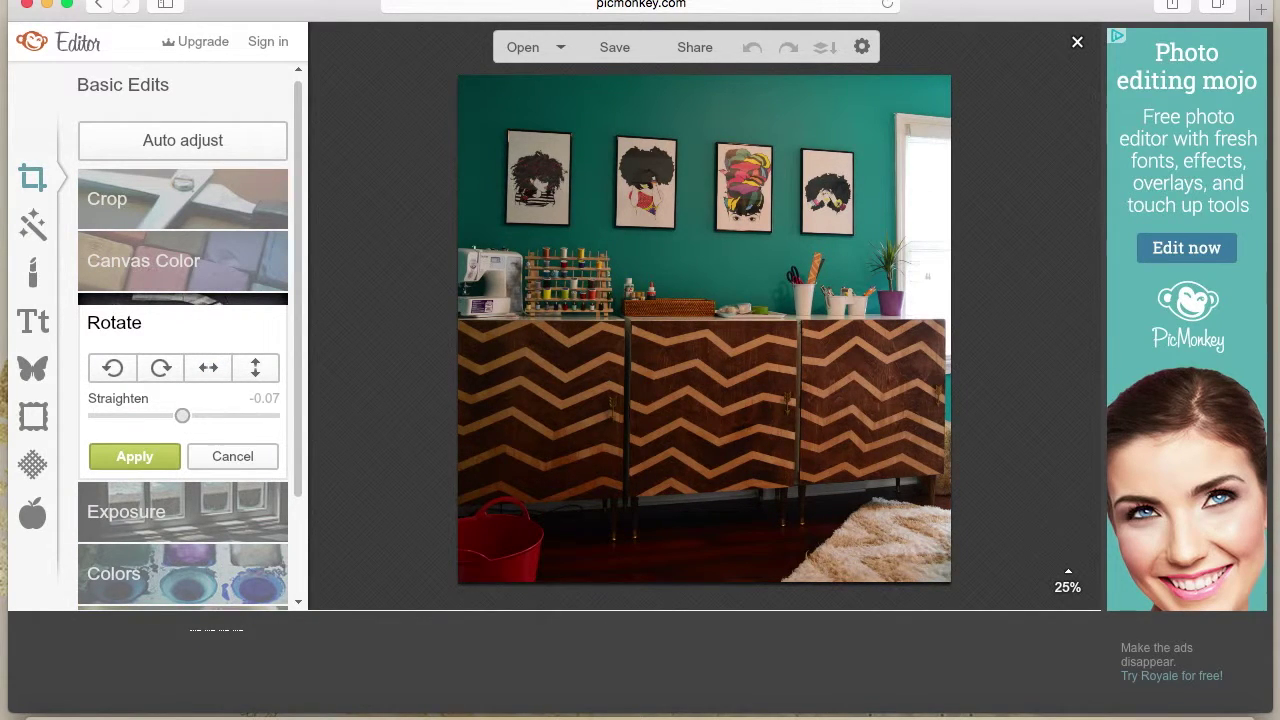
drag(182, 415, 180, 415)
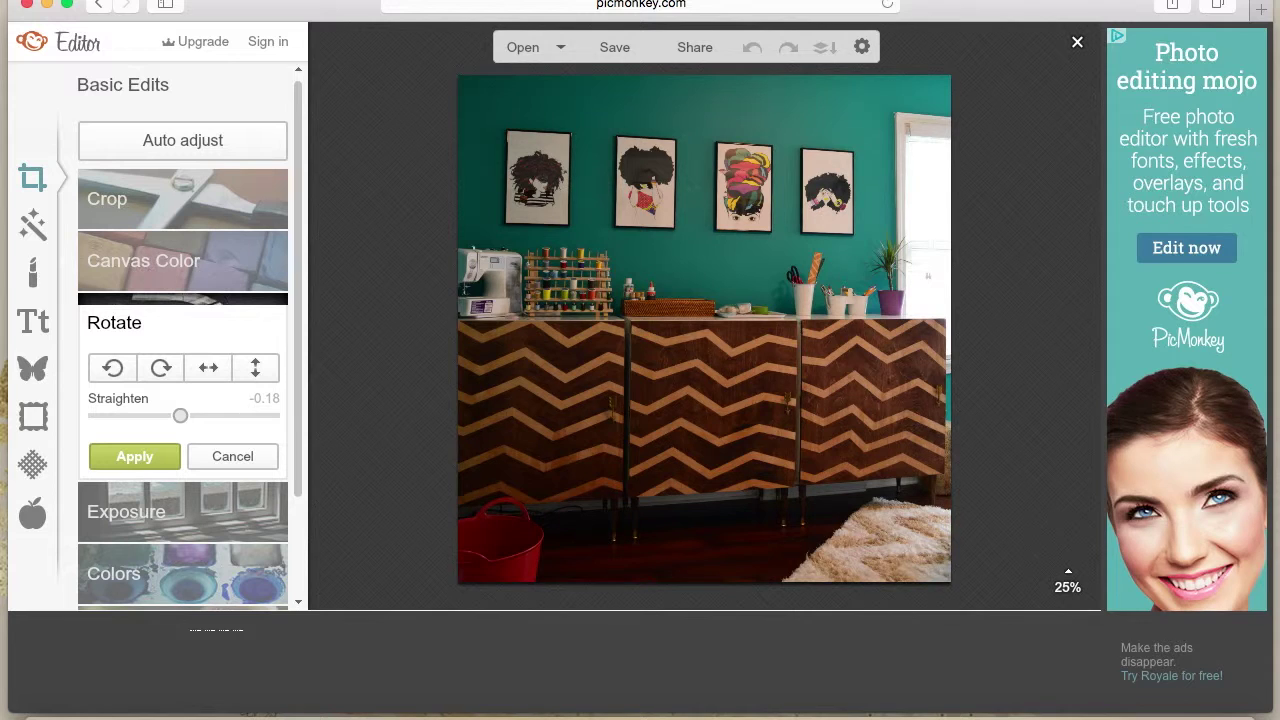
click(150, 456)
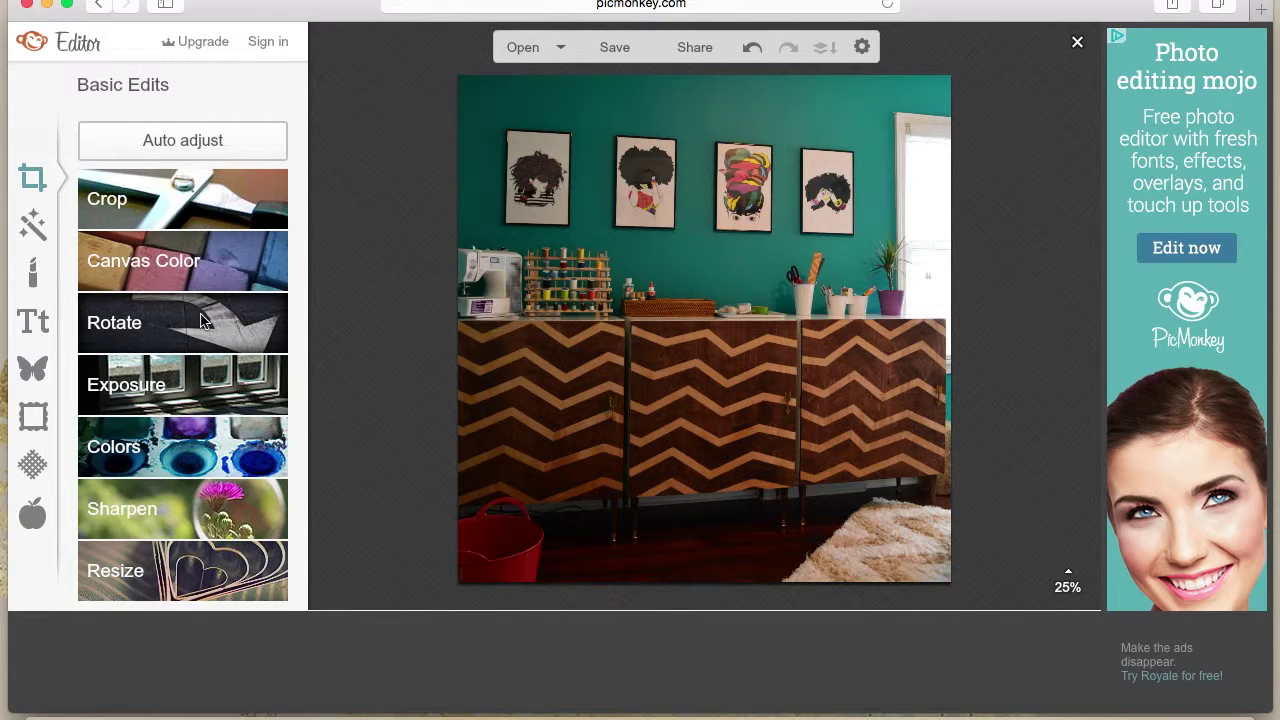
- Set Exposure brightness to 8, leave shadows at 0, and apply the change
click(178, 392)
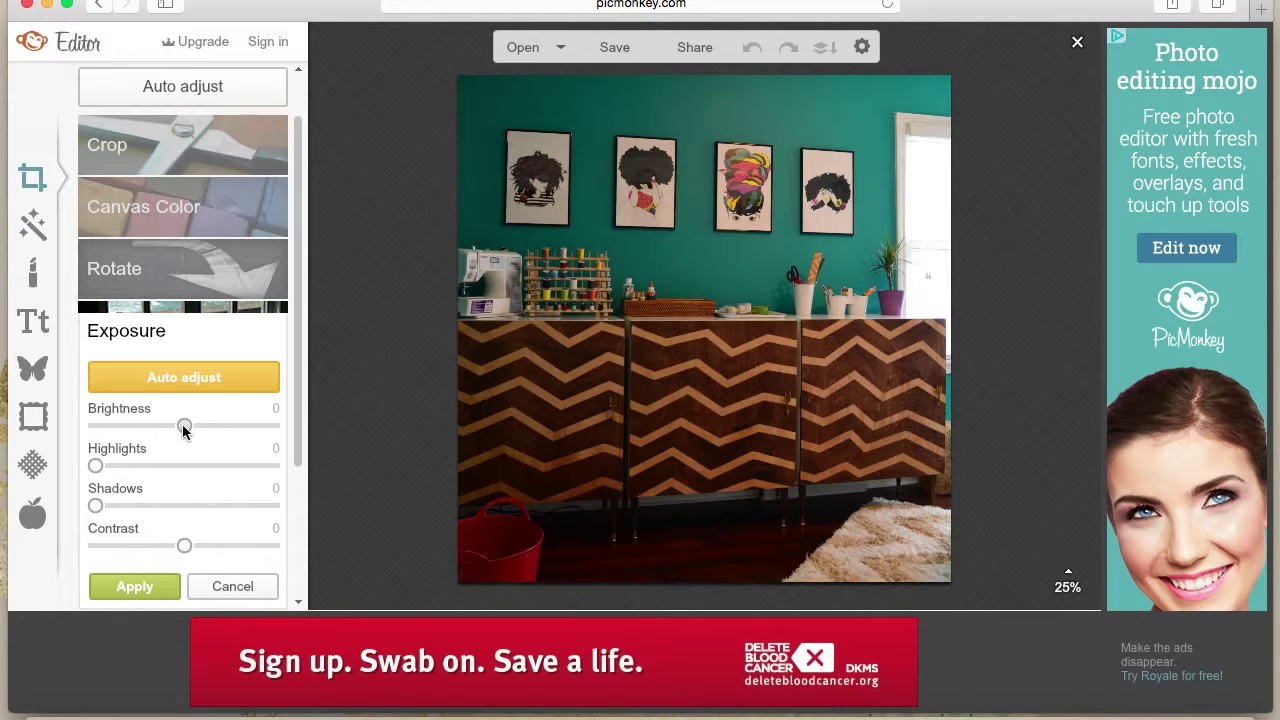
drag(183, 428, 194, 426)
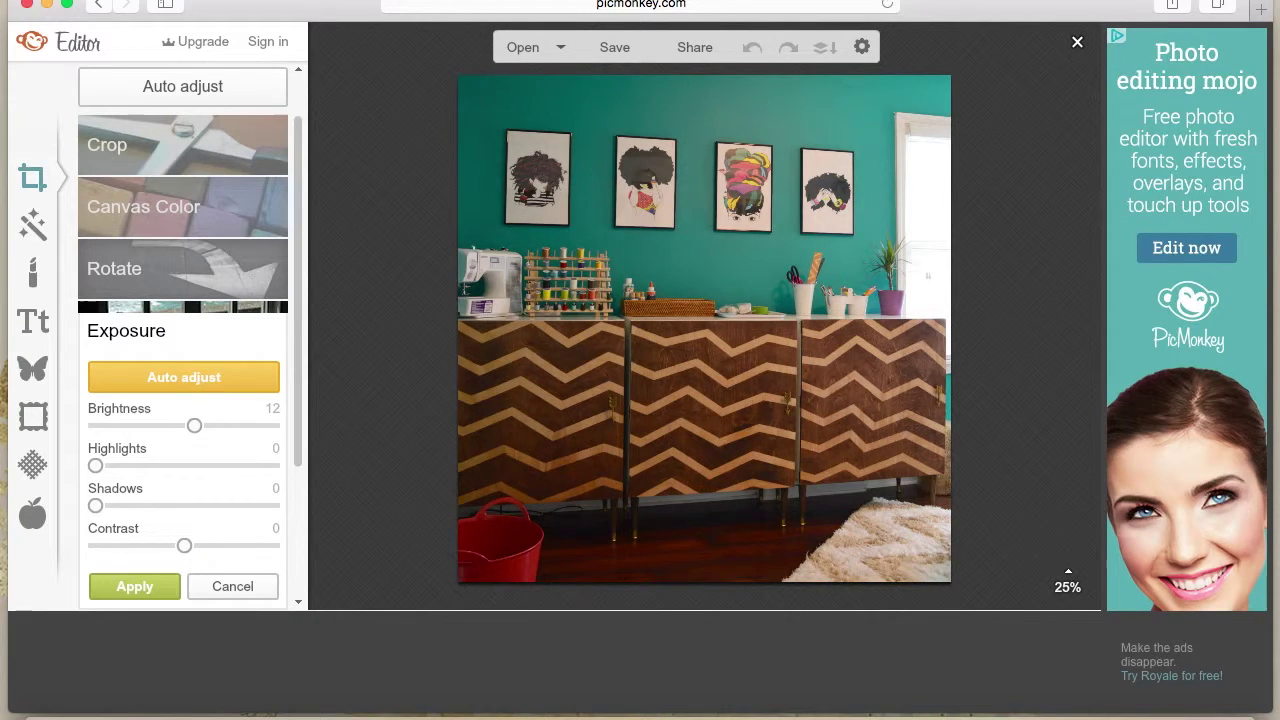
drag(194, 426, 191, 426)
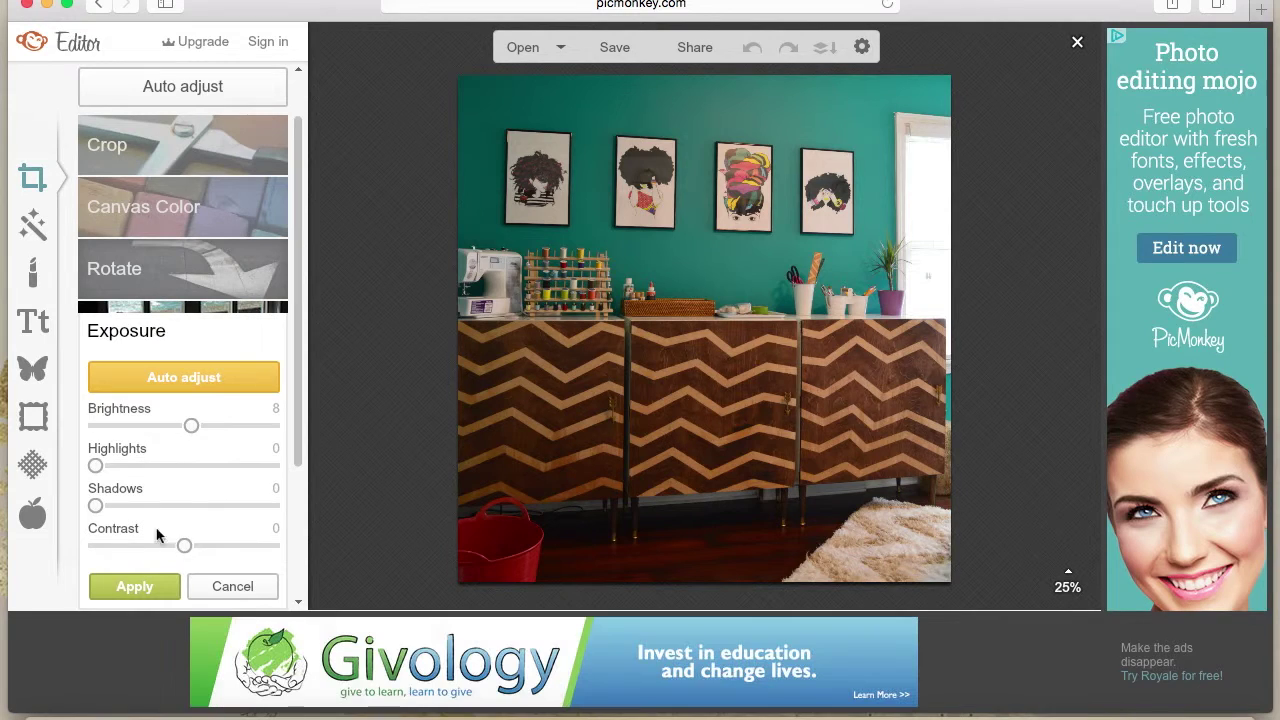
click(97, 506)
drag(98, 506, 114, 506)
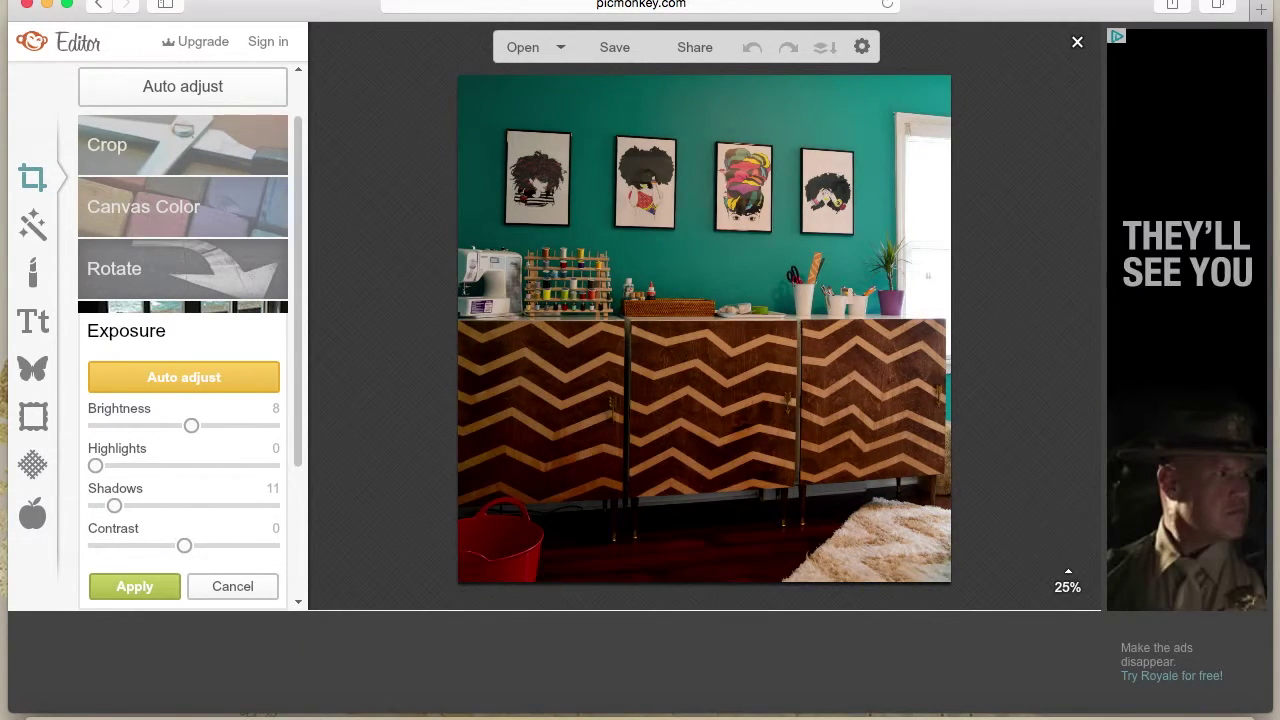
drag(114, 505, 95, 505)
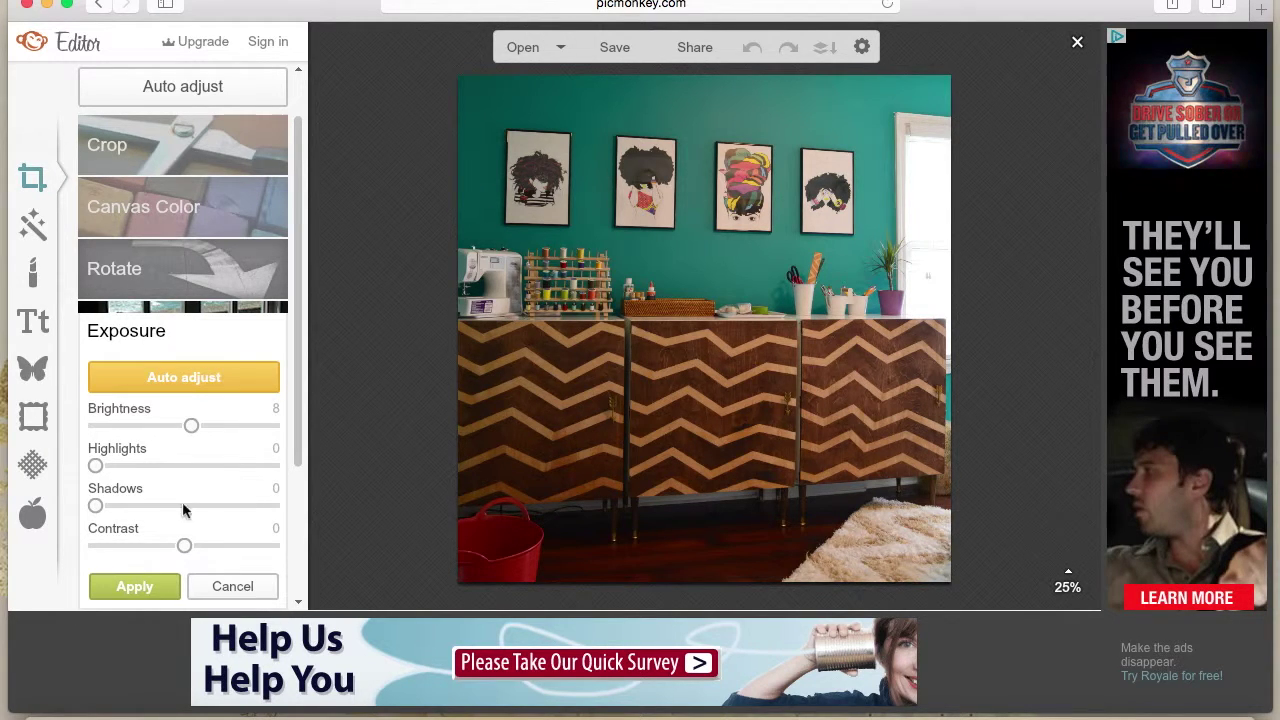
click(134, 586)
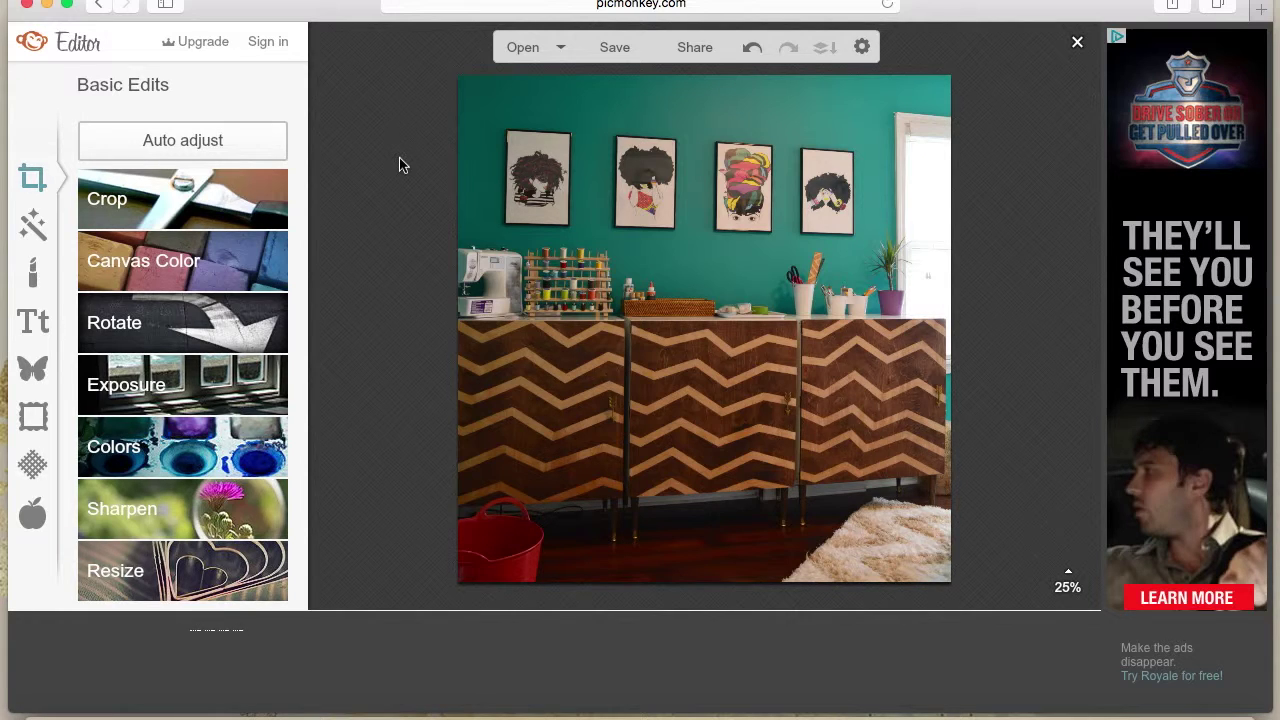
click(33, 320)
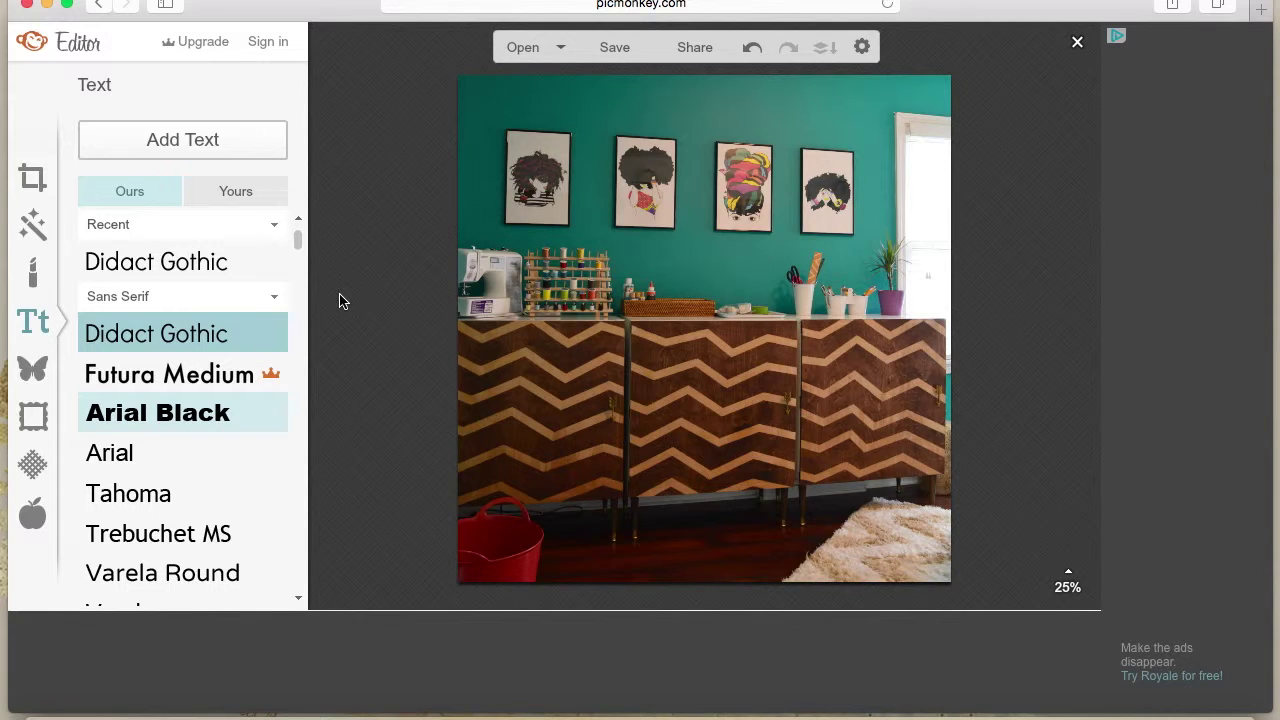
- Scroll the text tool's font list to show Didact Gothic through Quicksand
click(298, 598)
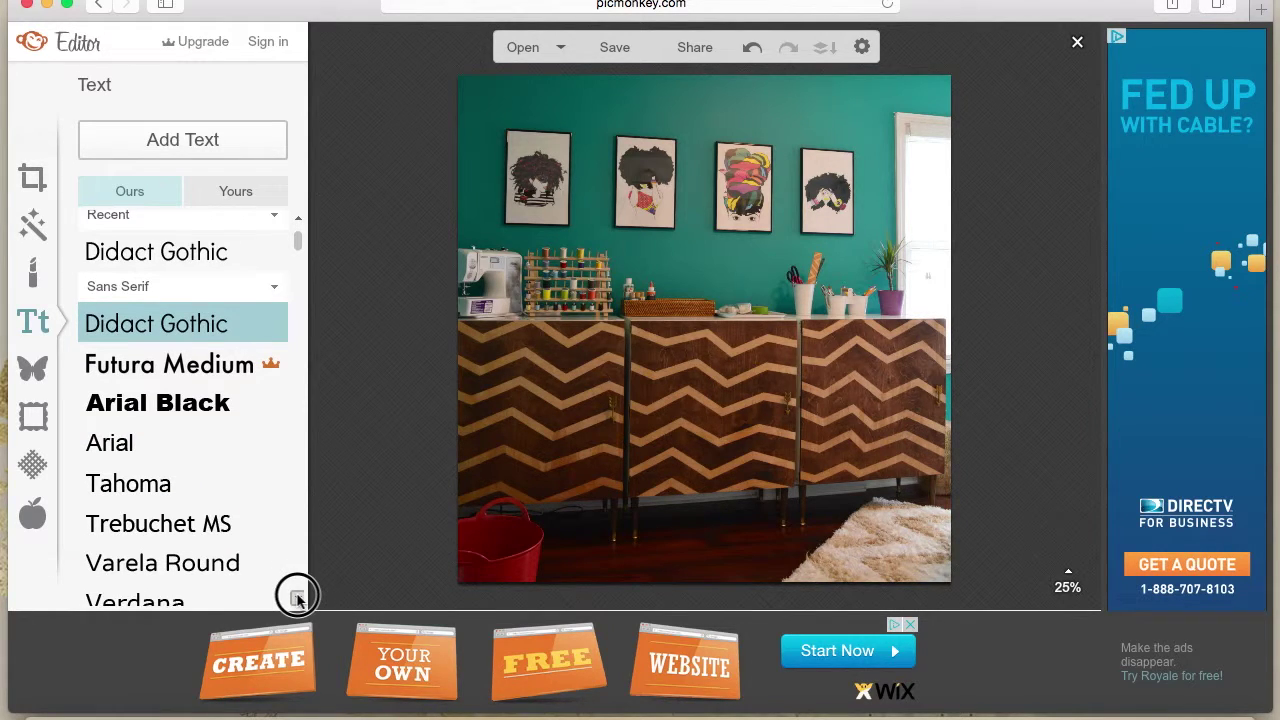
click(298, 598)
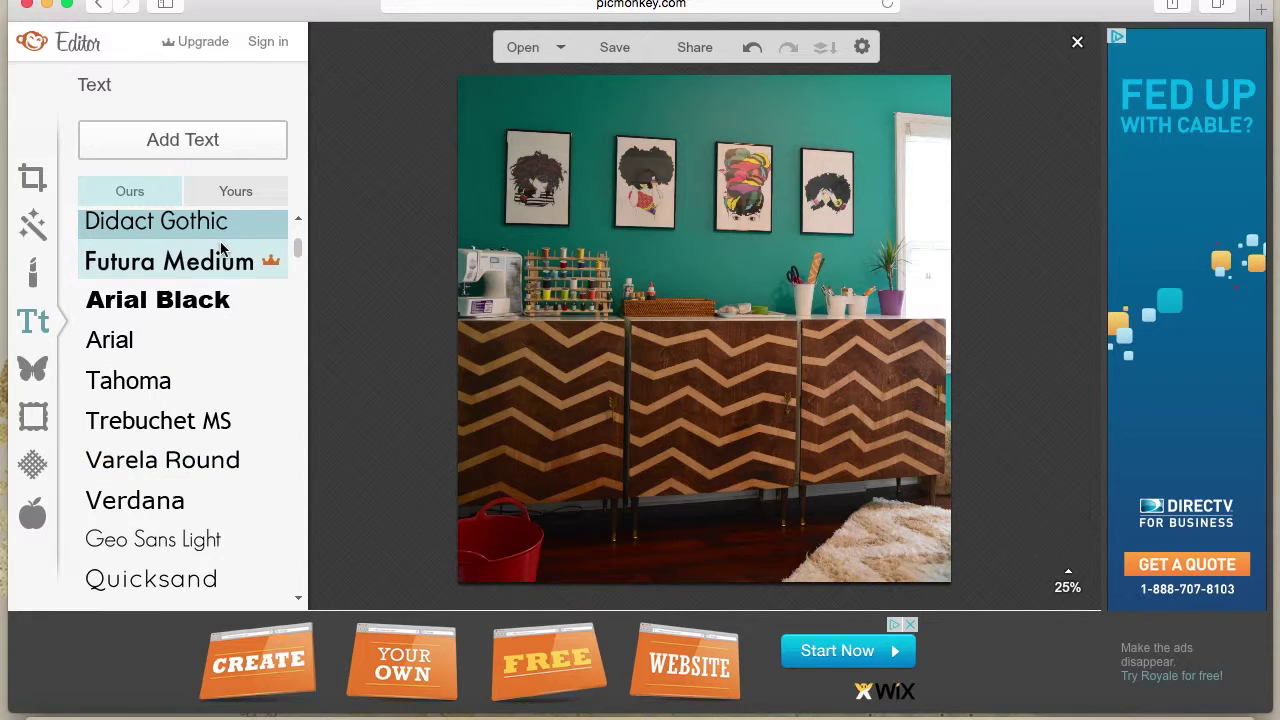
- Add a 'your text here' text box on the shelf area and set it in Tahoma
click(192, 144)
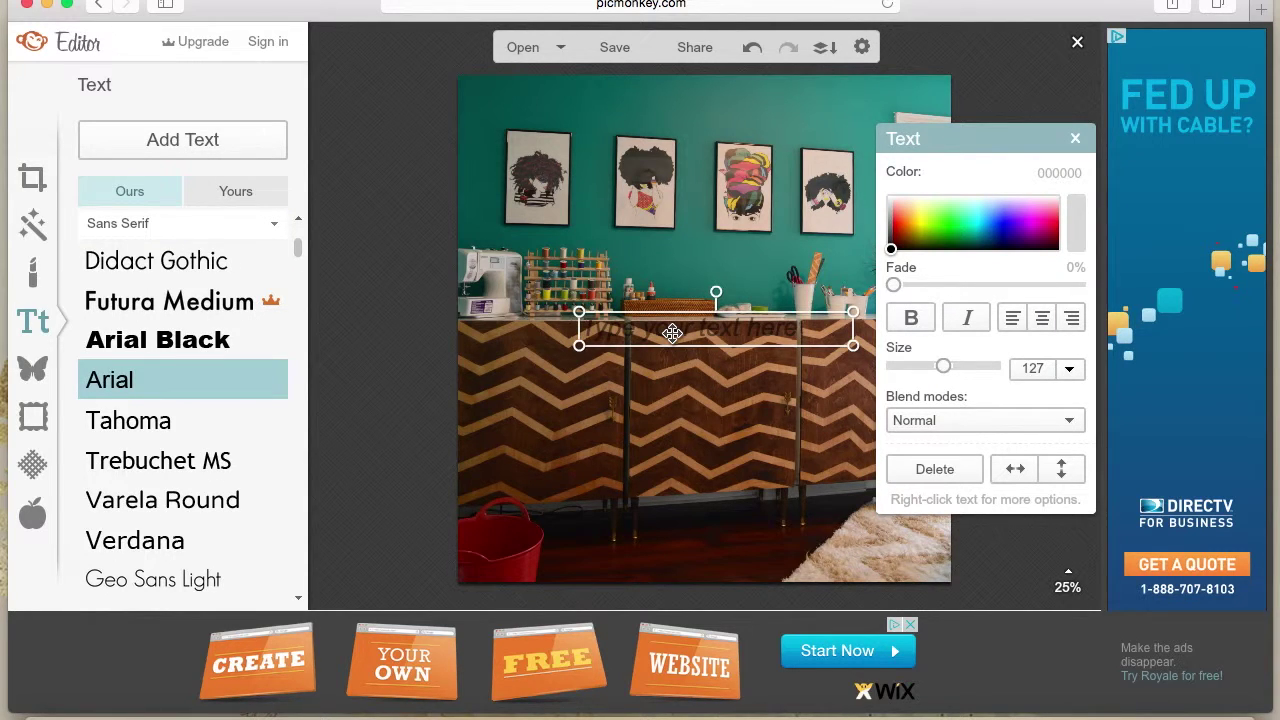
drag(672, 333, 637, 267)
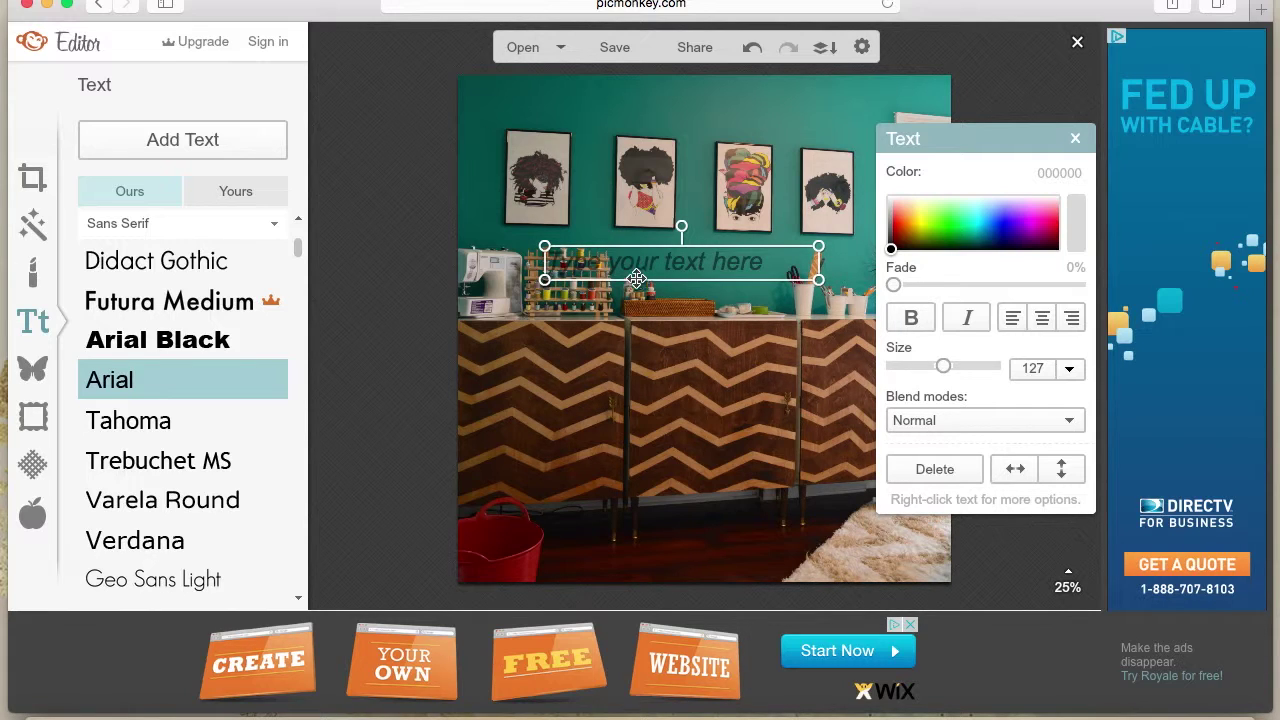
click(148, 422)
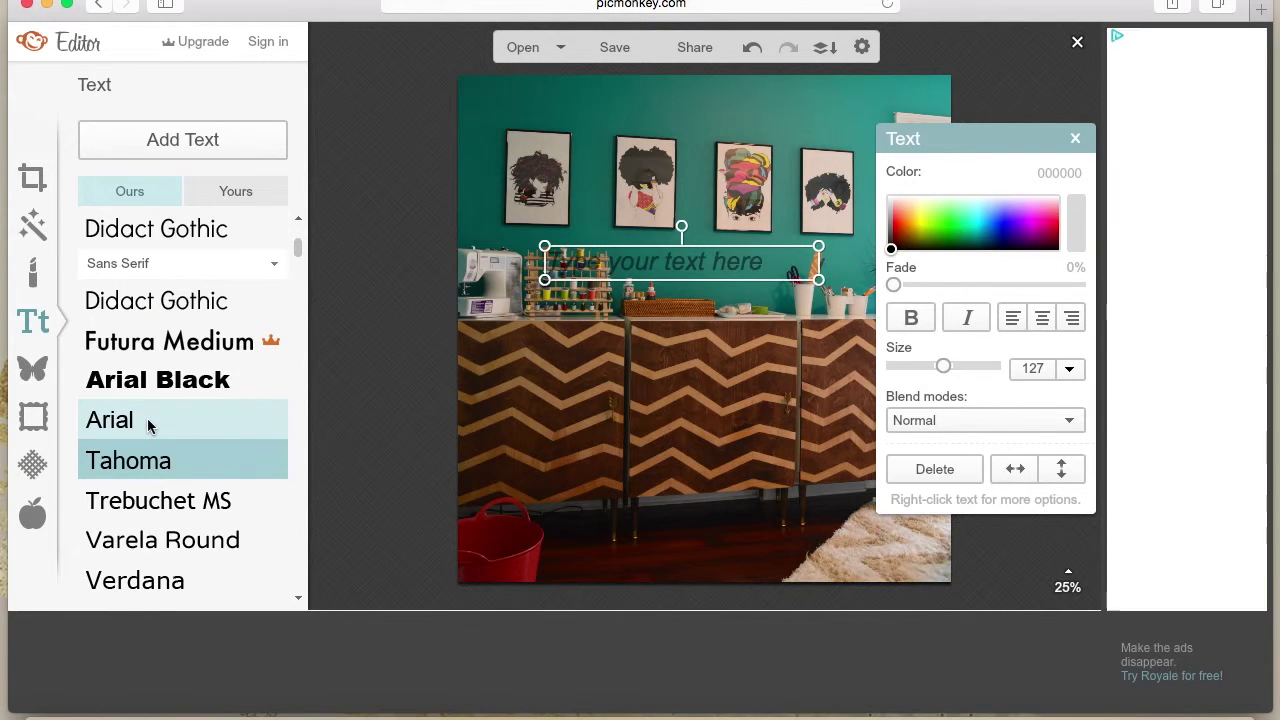
- Replace the placeholder with 'HOME OFFICE', correcting the typo
click(660, 258)
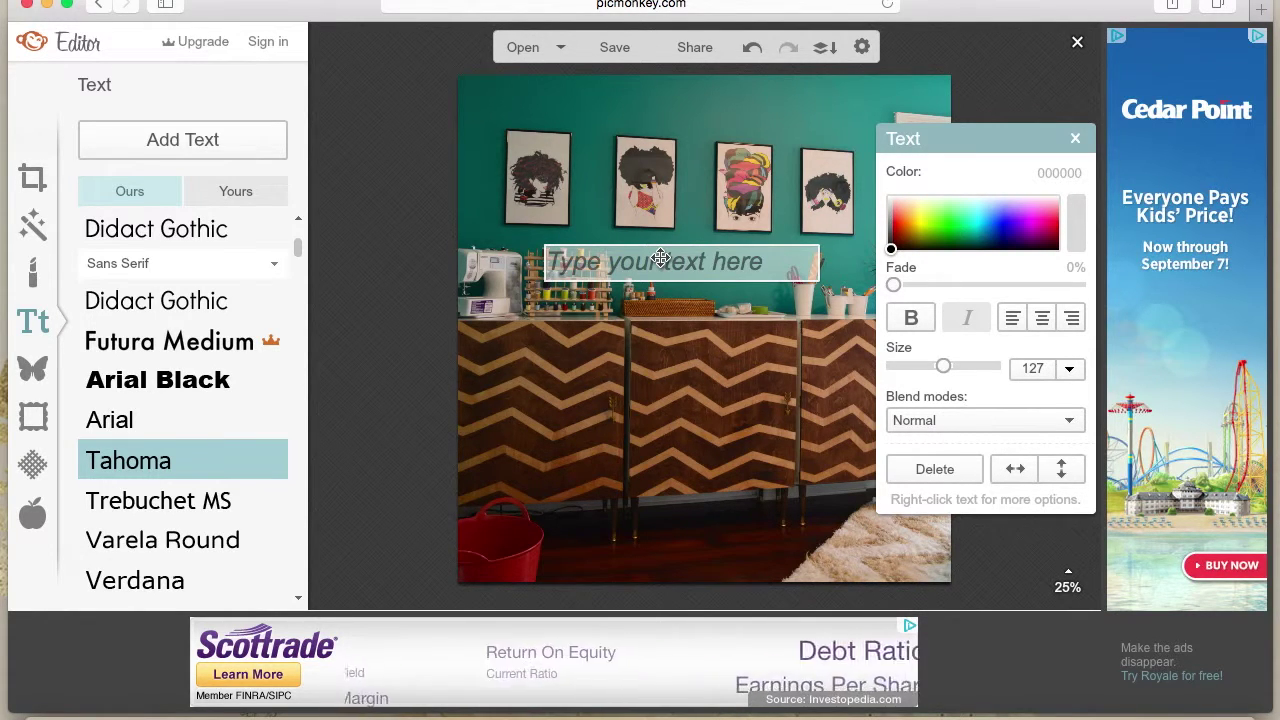
text(HOME )
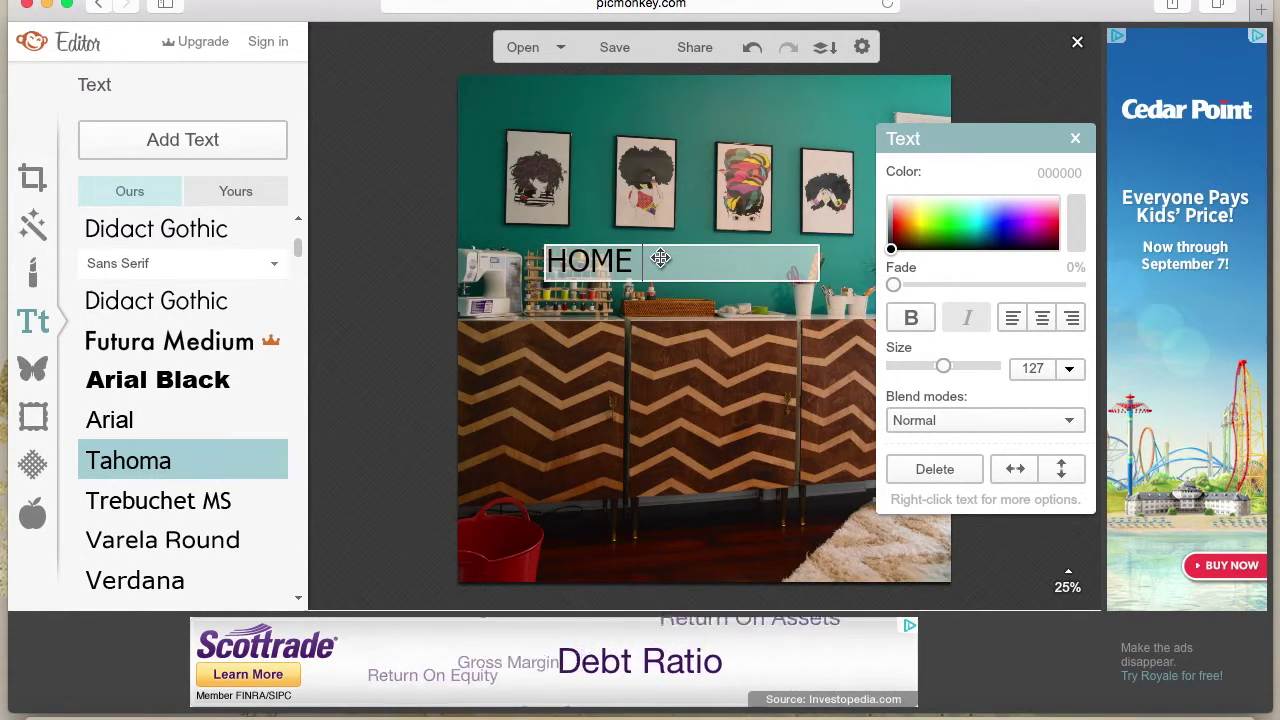
text(OFFICDE)
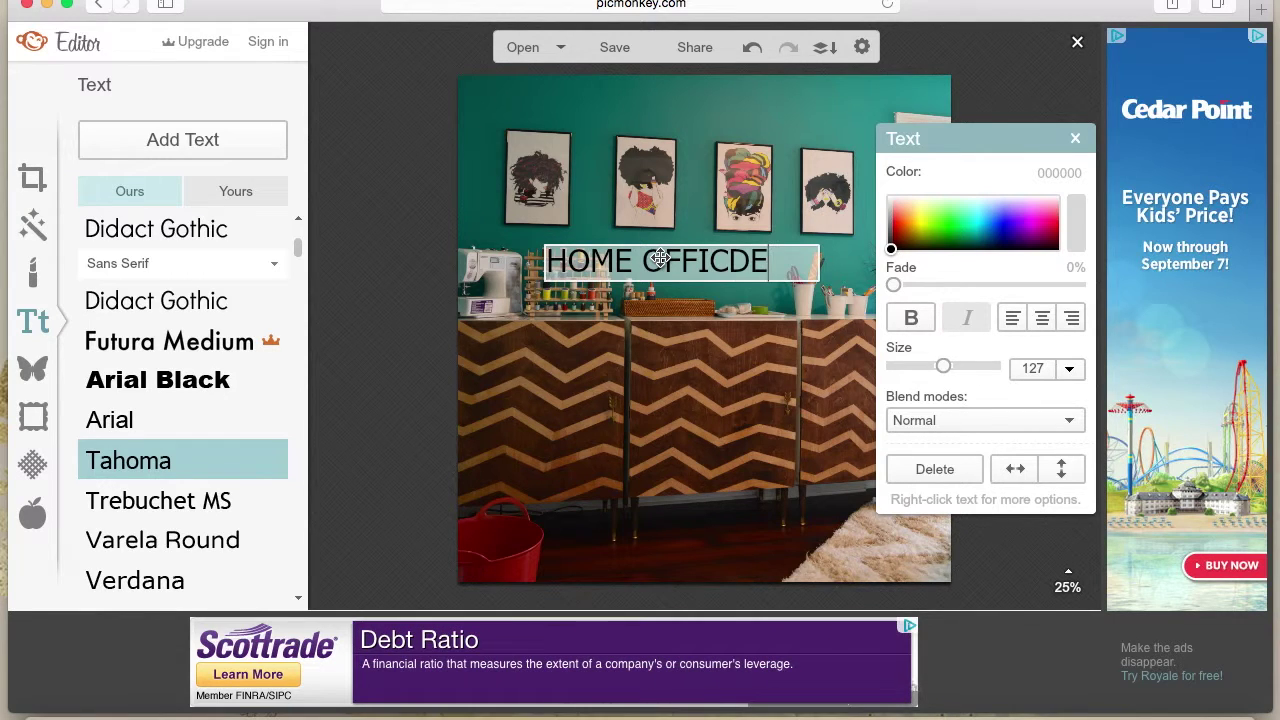
key(BackSpace)
key(BackSpace)
text(E)
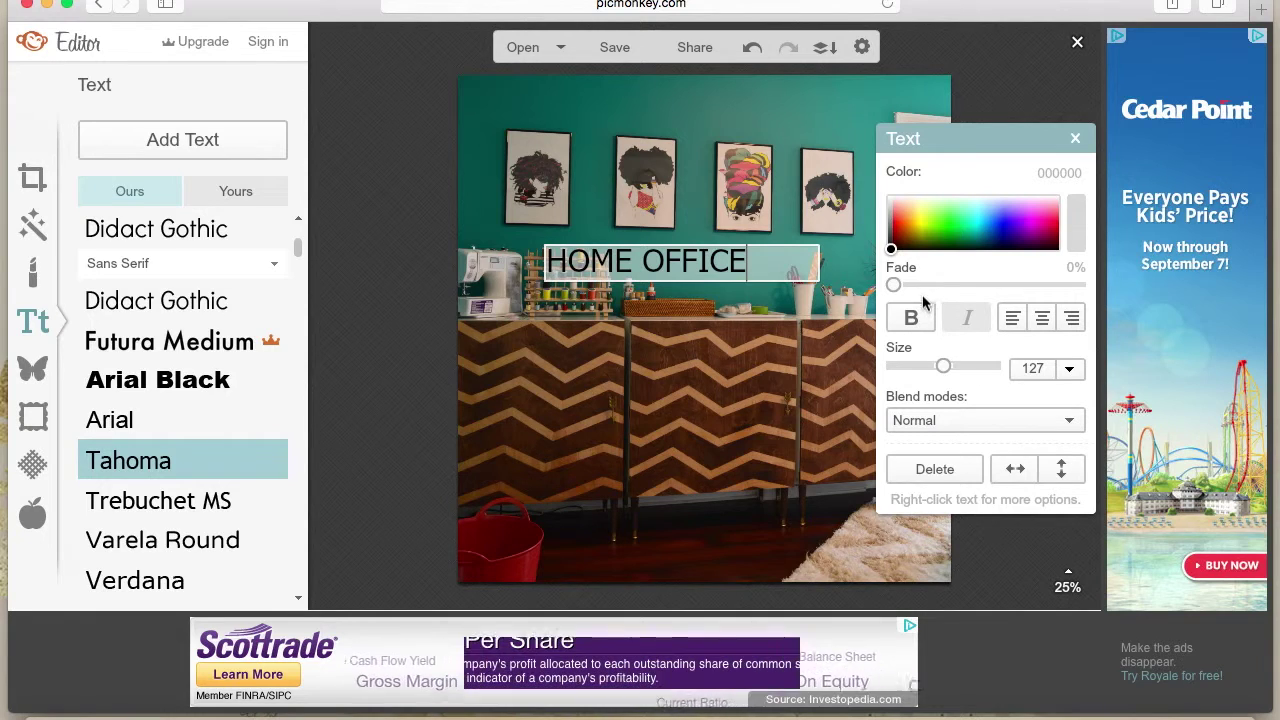
click(833, 271)
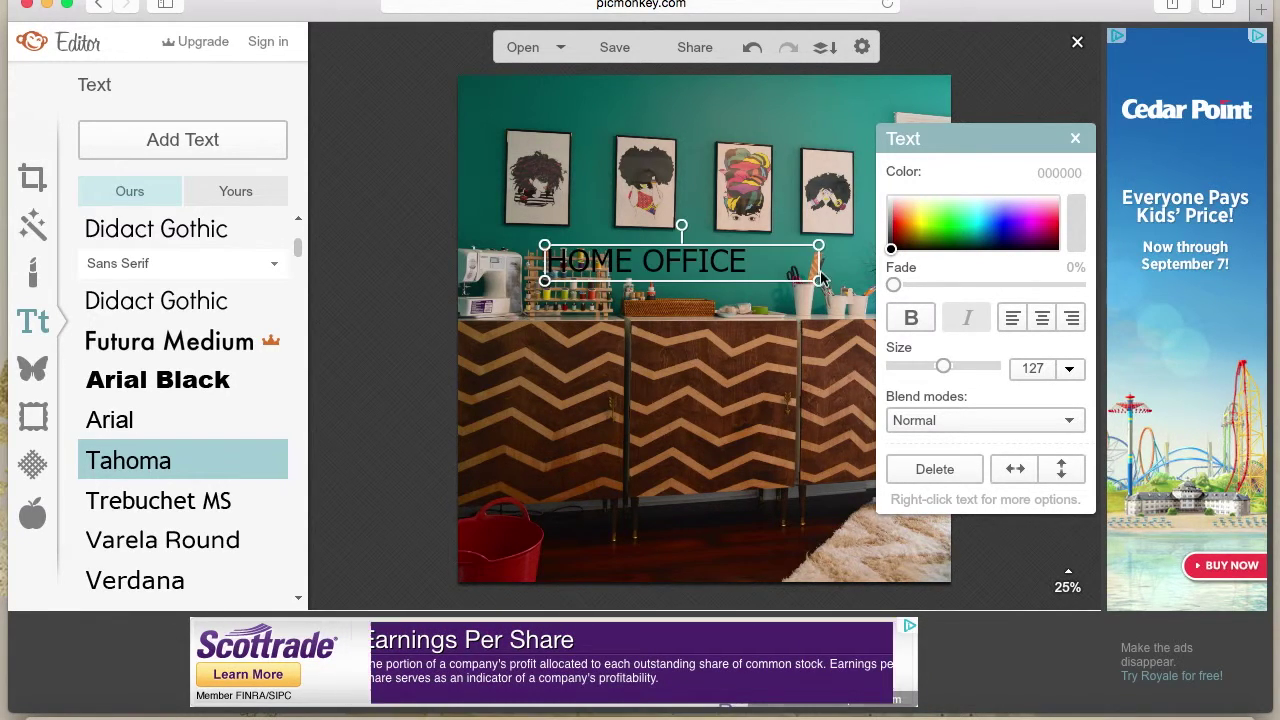
- Color the HOME OFFICE title magenta (ff12ce), make it bold, and center-align it
click(766, 260)
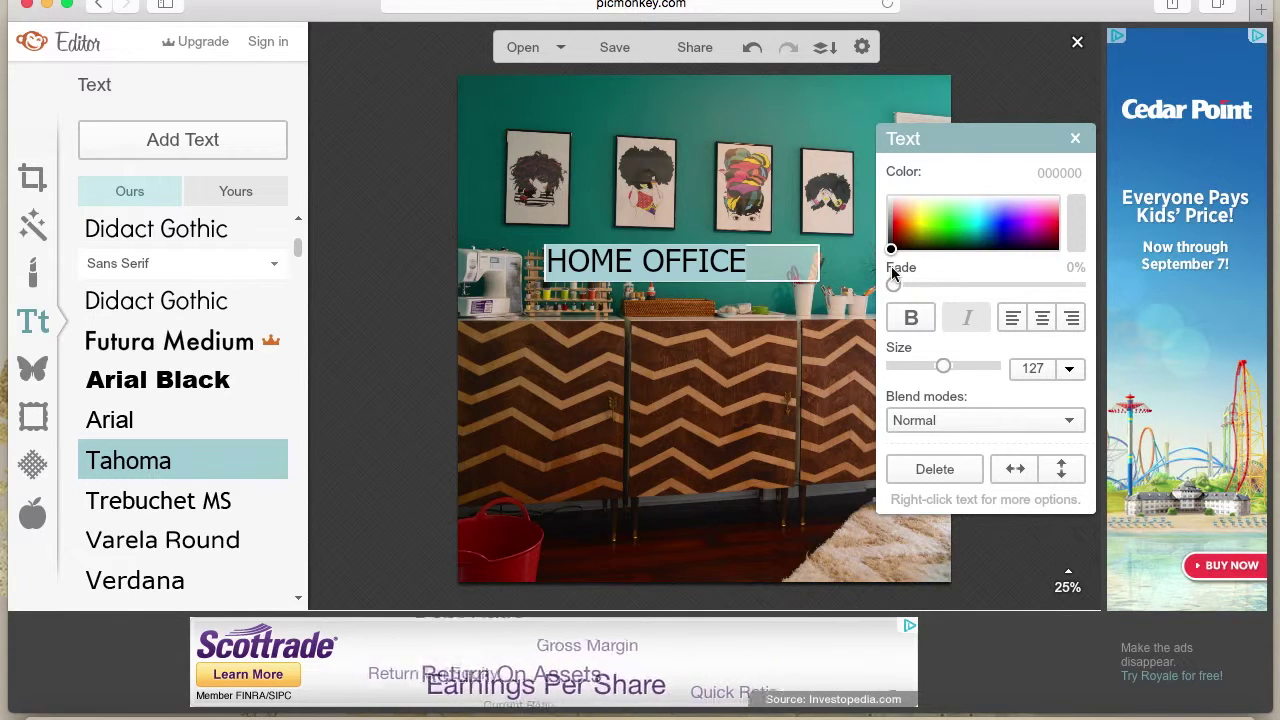
click(904, 214)
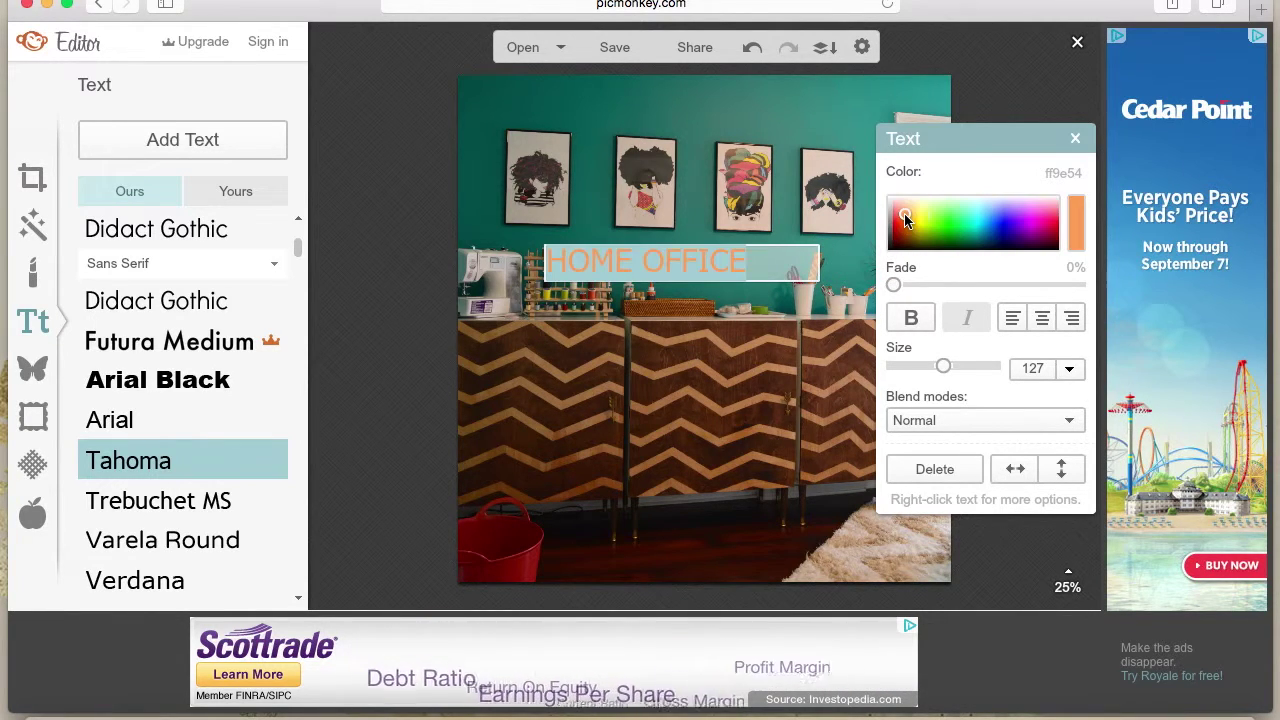
click(901, 230)
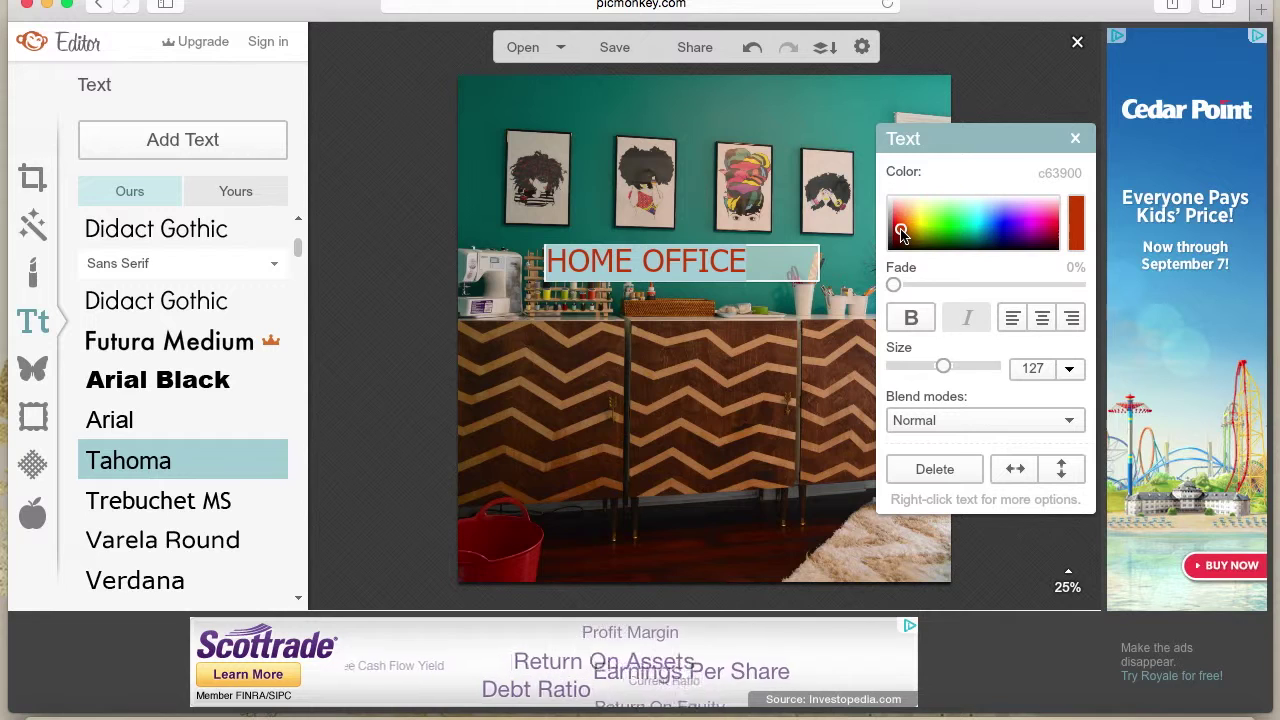
drag(901, 230, 955, 236)
click(1038, 213)
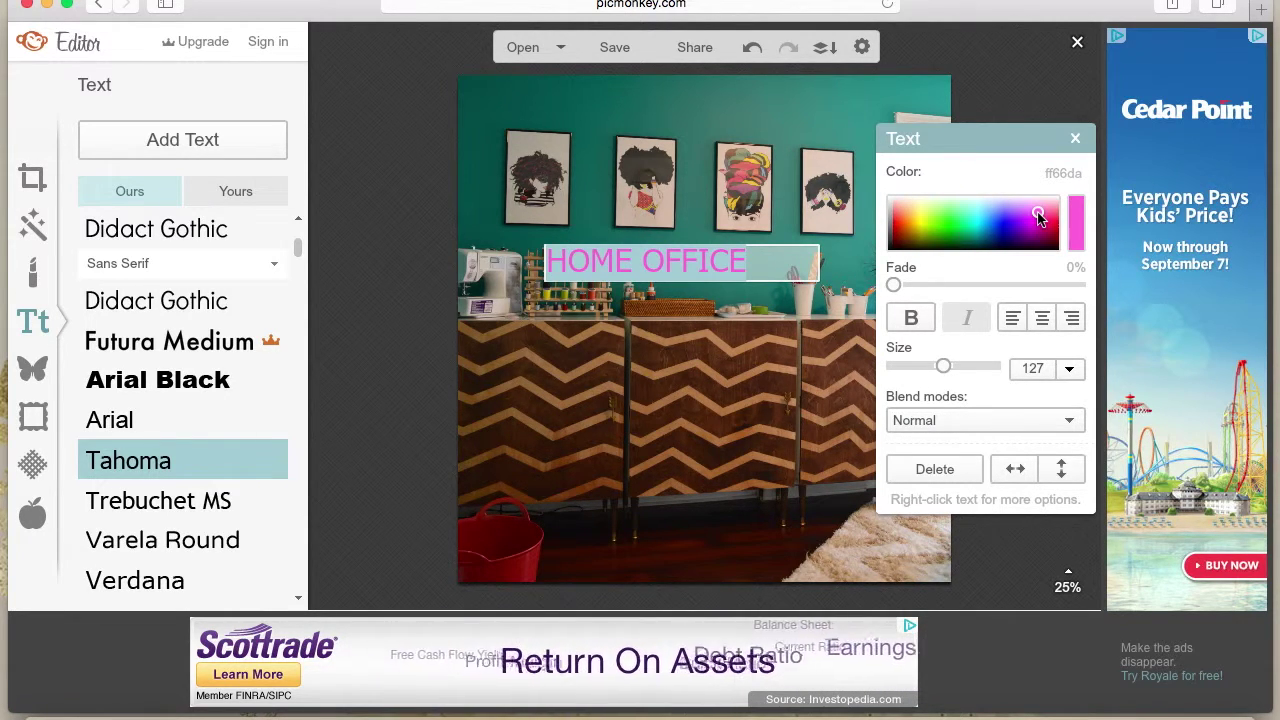
click(1038, 222)
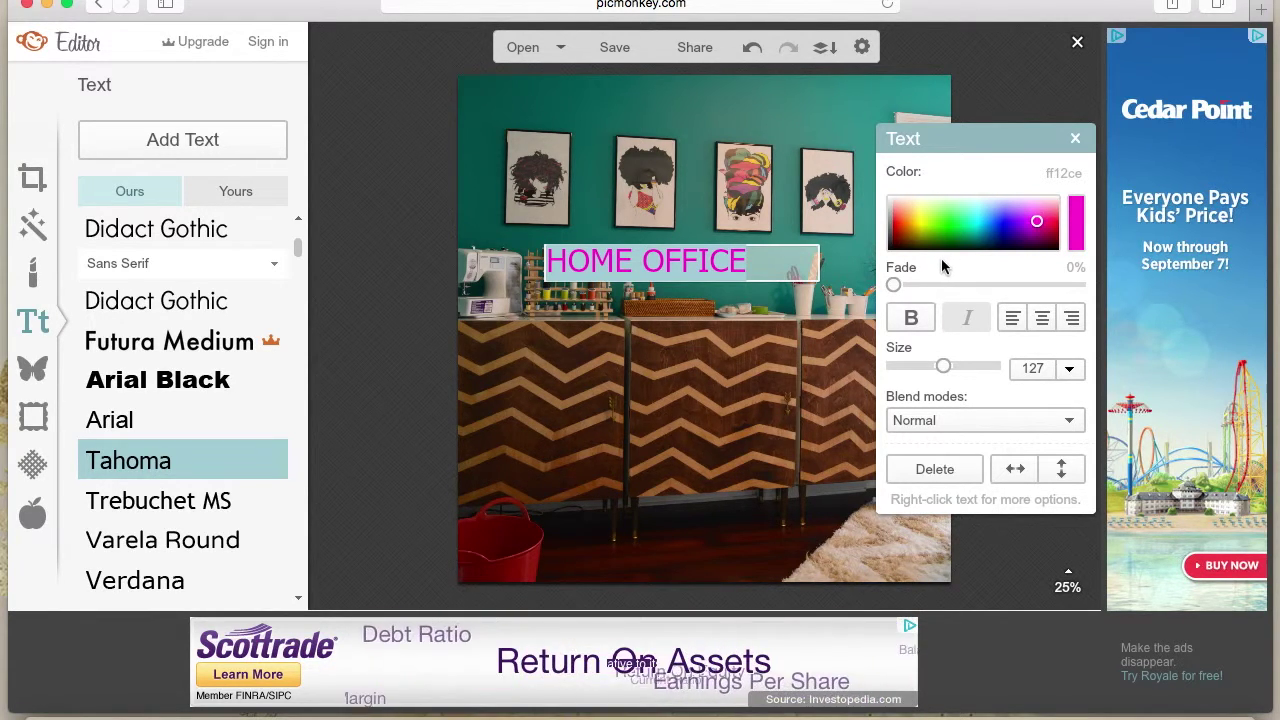
click(910, 317)
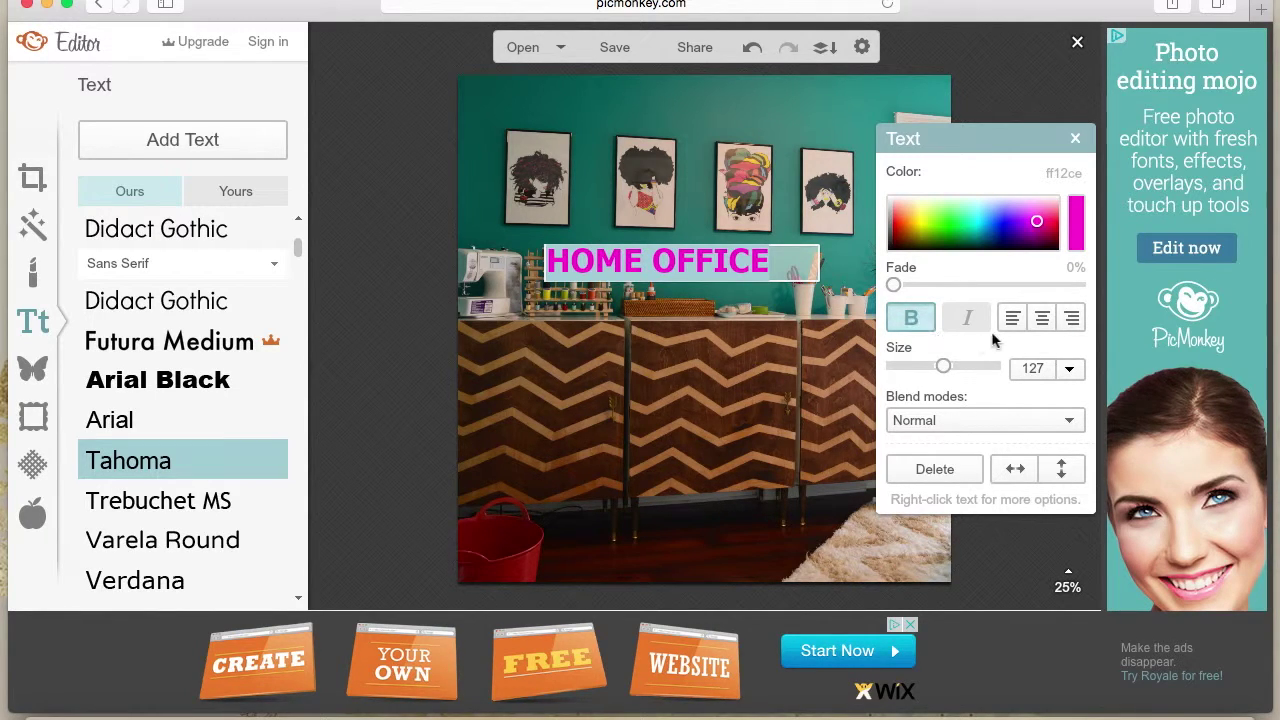
click(1041, 318)
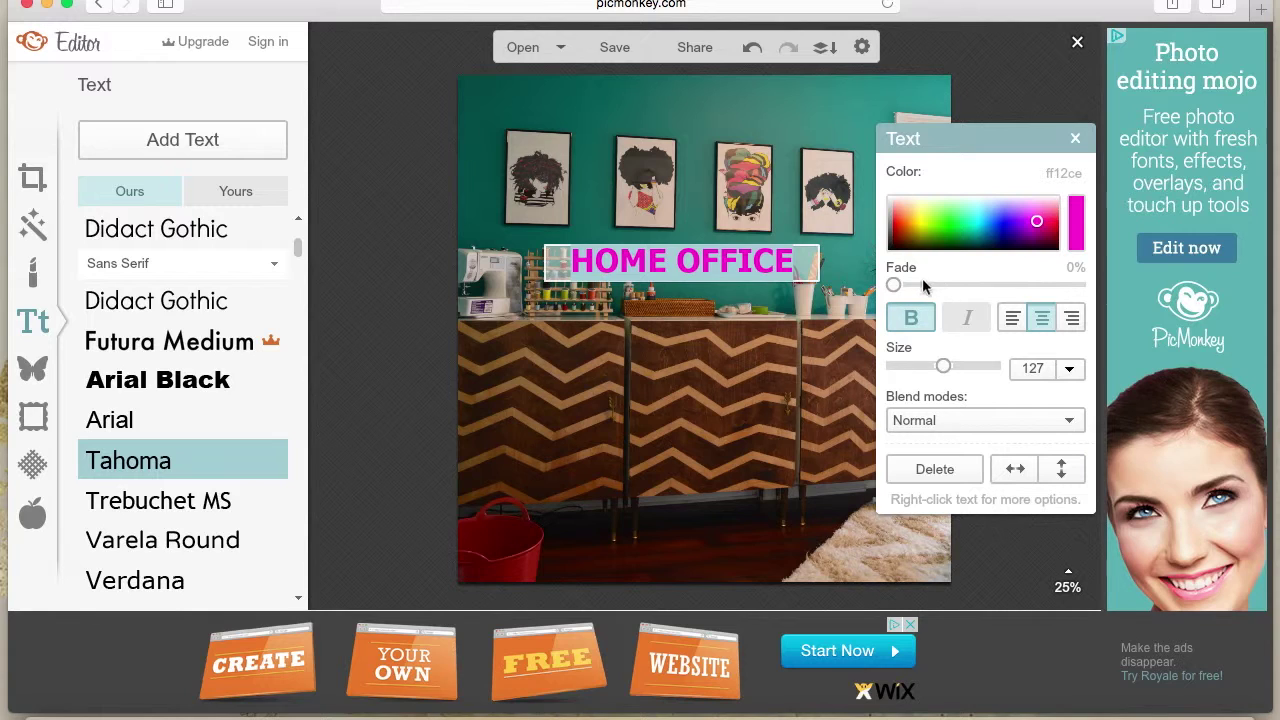
click(845, 268)
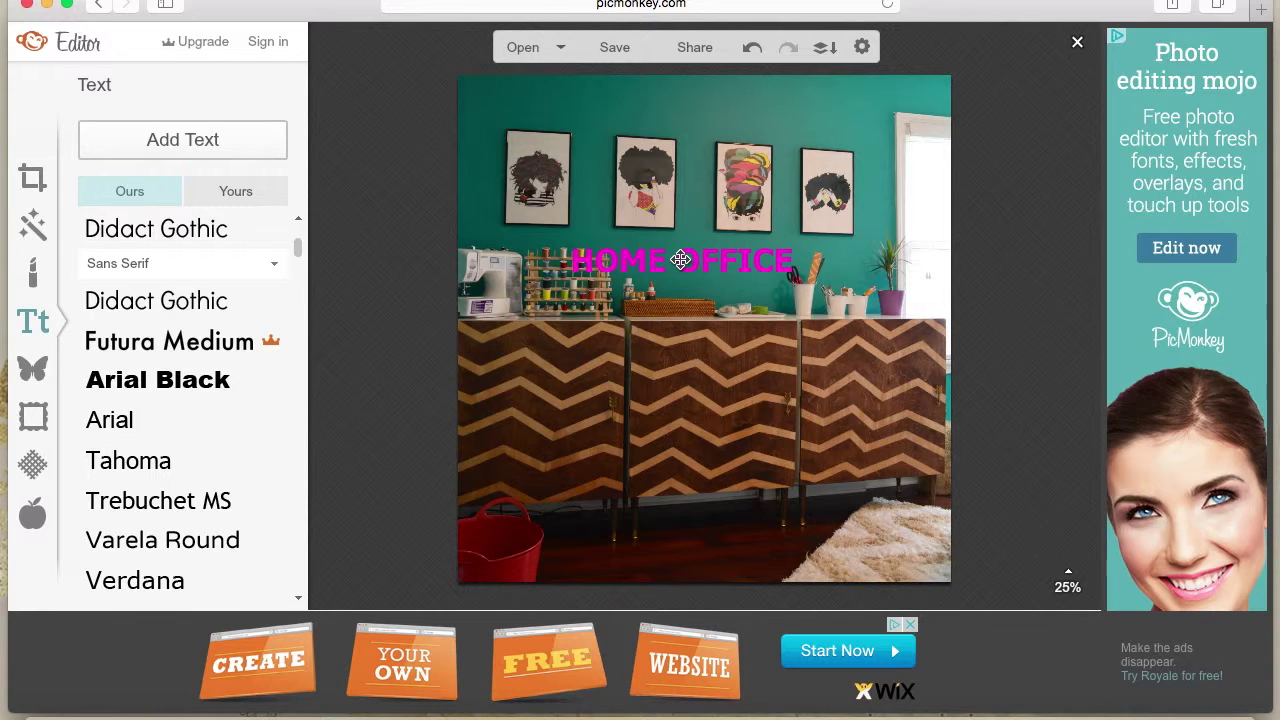
- Drag the HOME OFFICE title to the top of the photo above the four wall prints
click(681, 260)
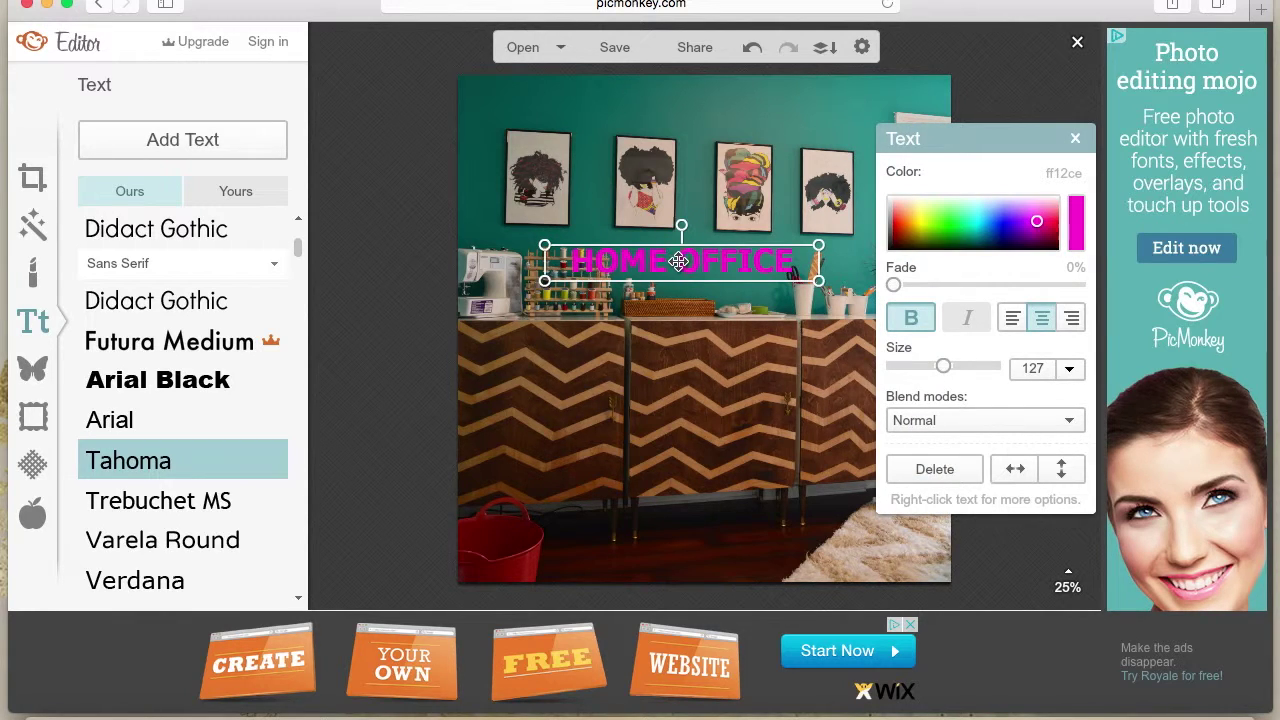
drag(682, 263, 699, 106)
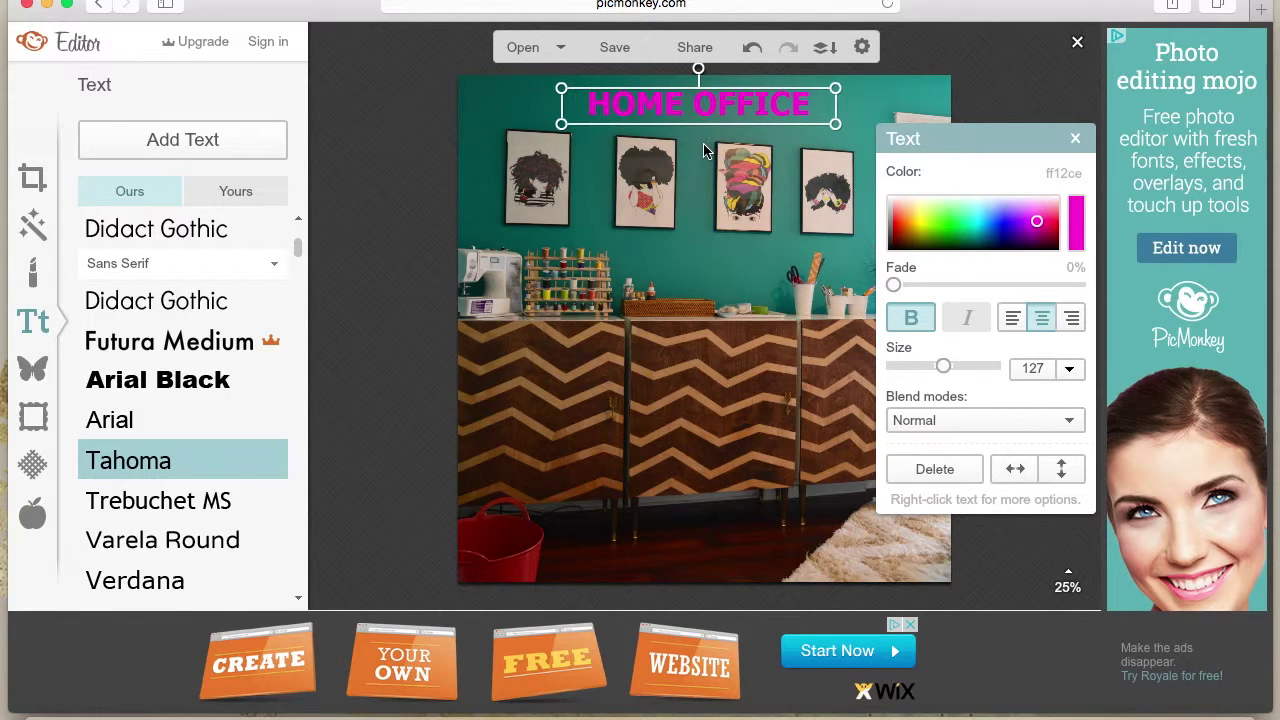
click(704, 145)
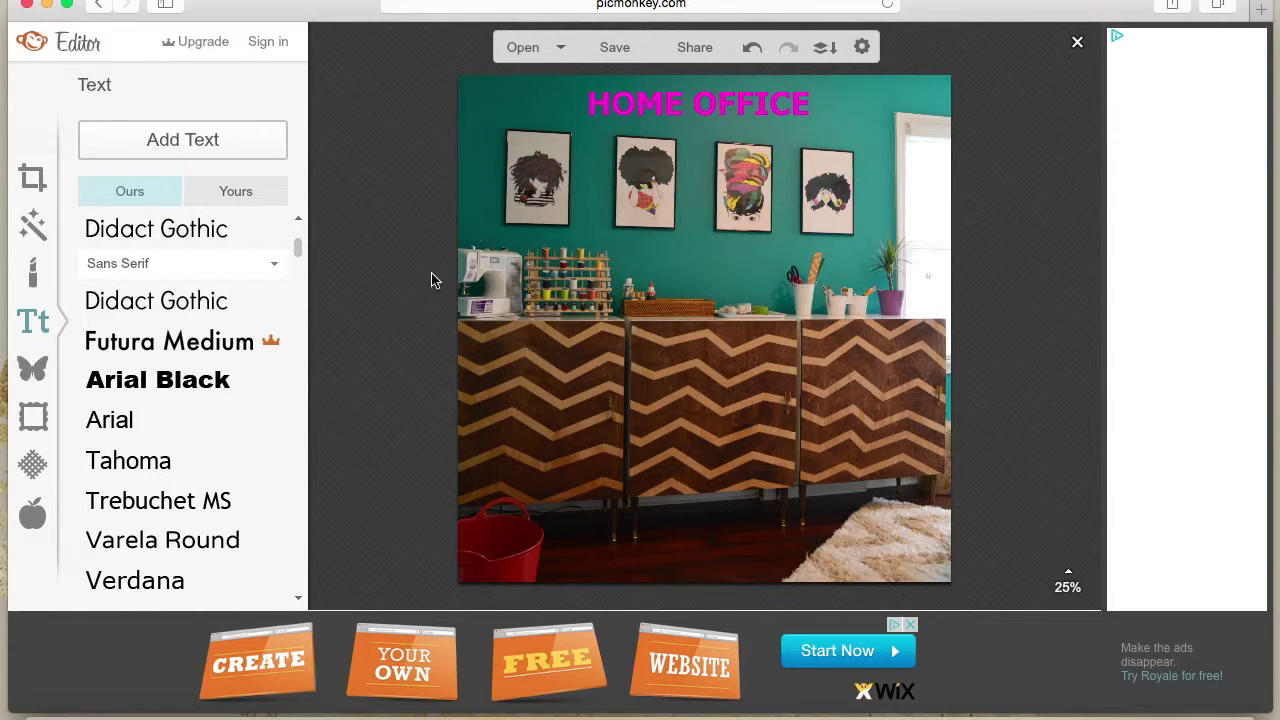
click(682, 105)
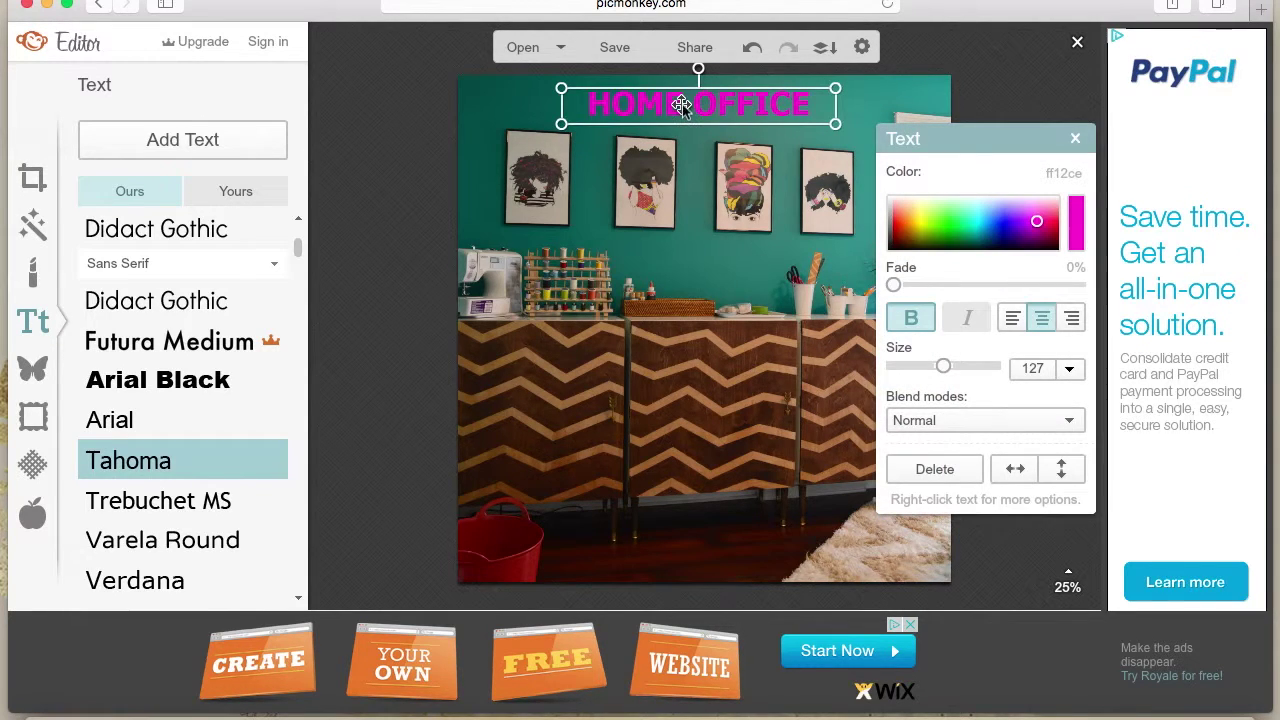
- Try Trebuchet MS, Arial Black, Special Elite, Sue Ellen Francisco, Rokkit and Times New Roman, then settle on Georgia
click(212, 231)
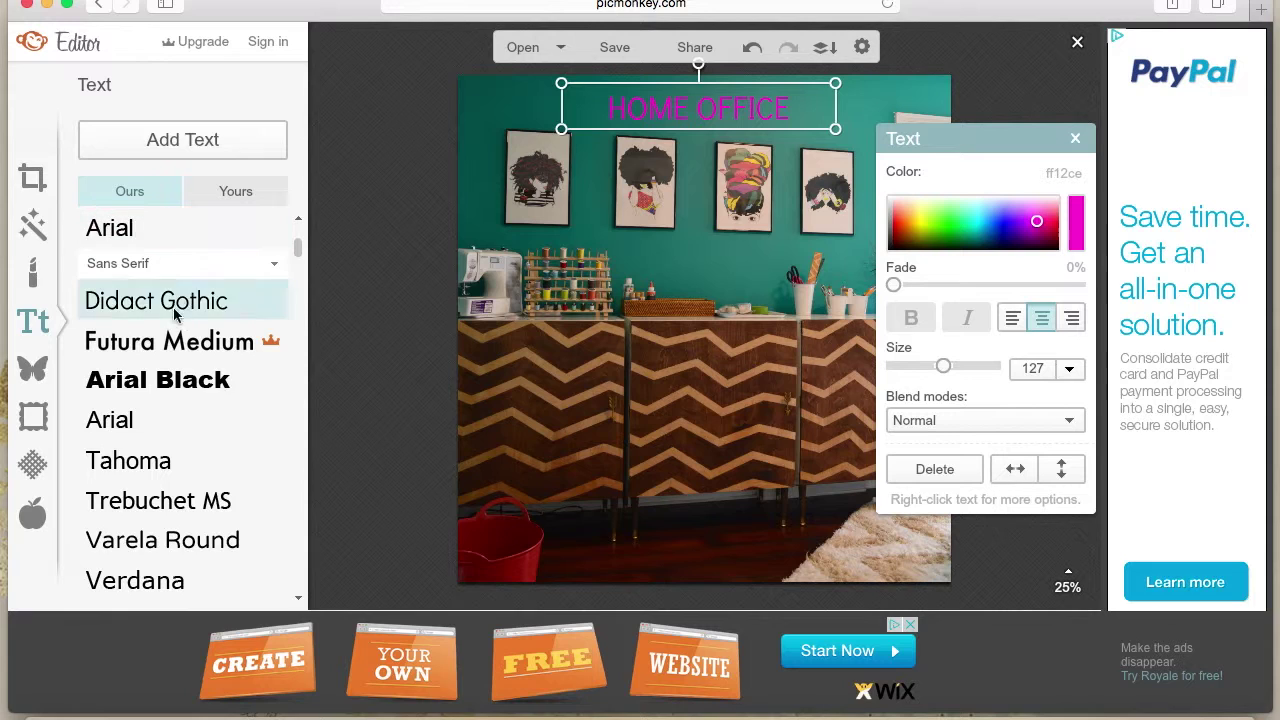
click(143, 500)
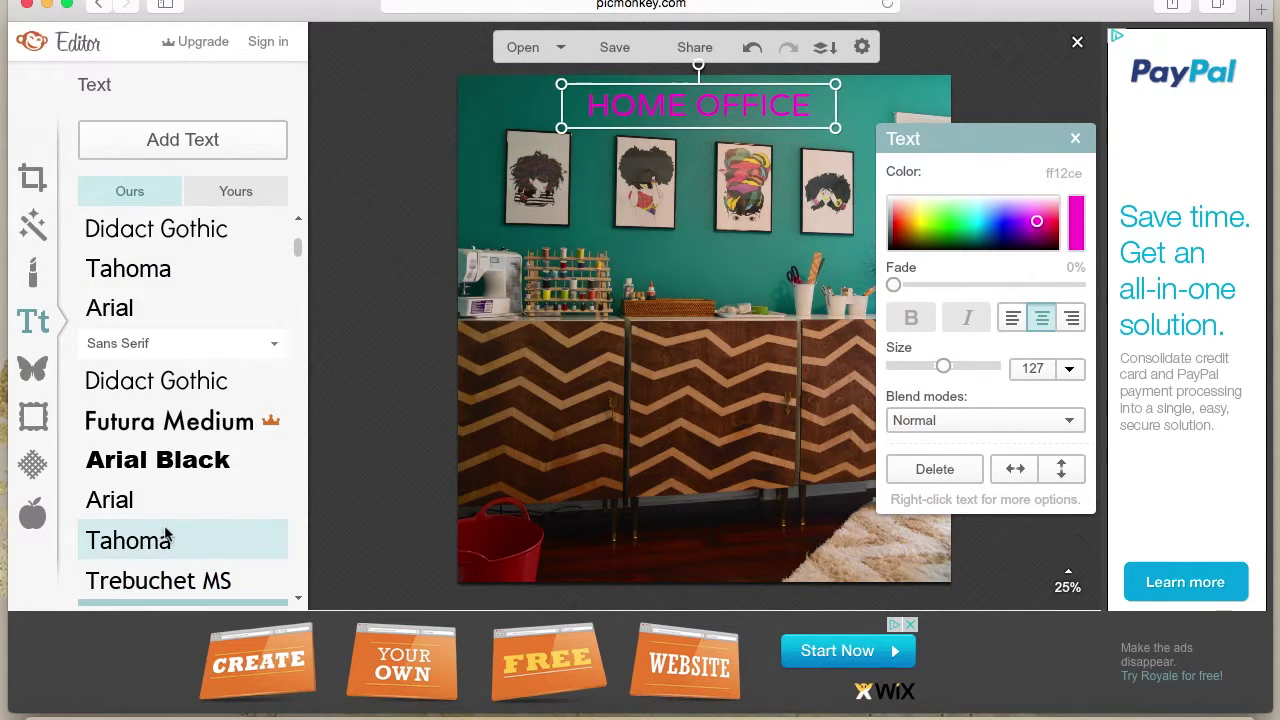
click(171, 474)
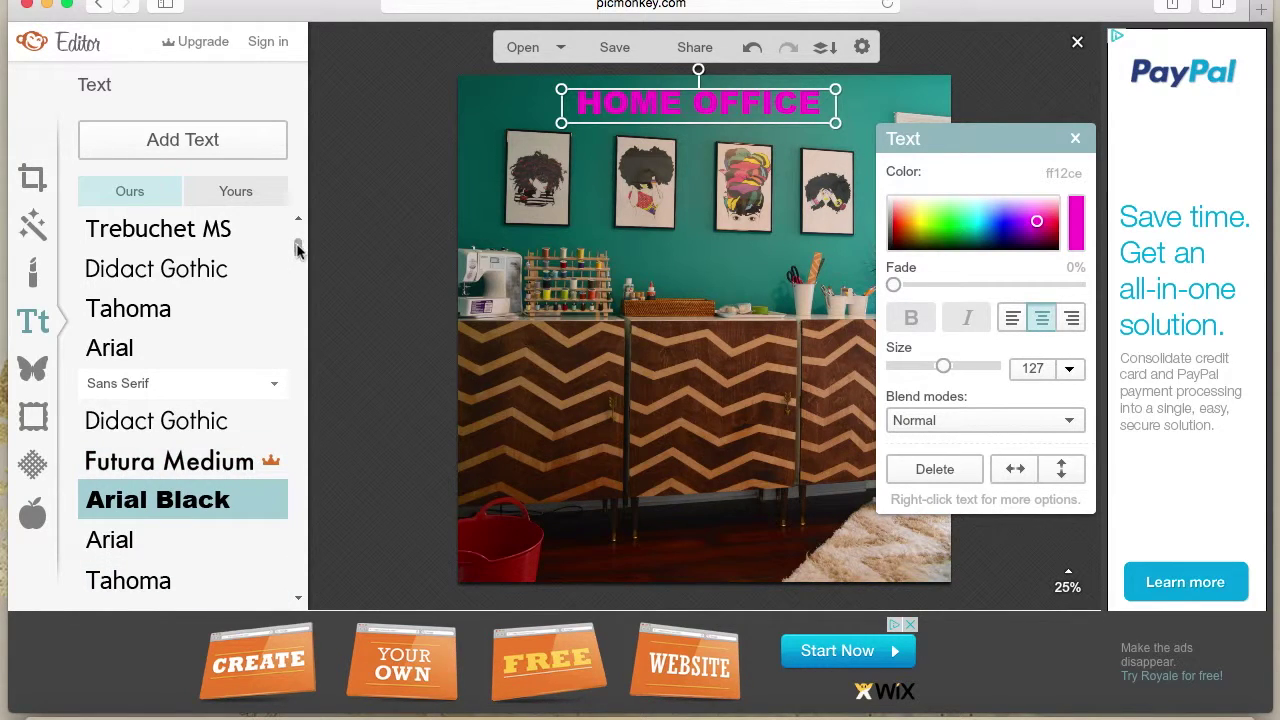
drag(297, 247, 298, 316)
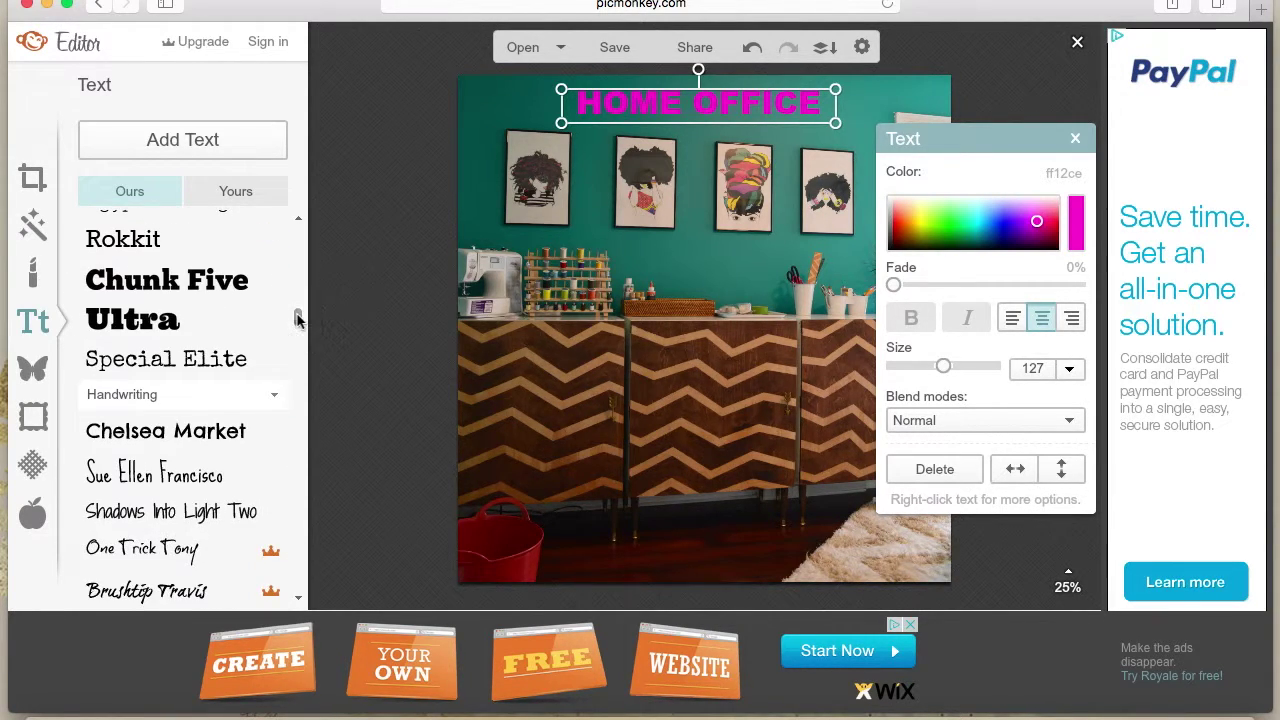
click(171, 366)
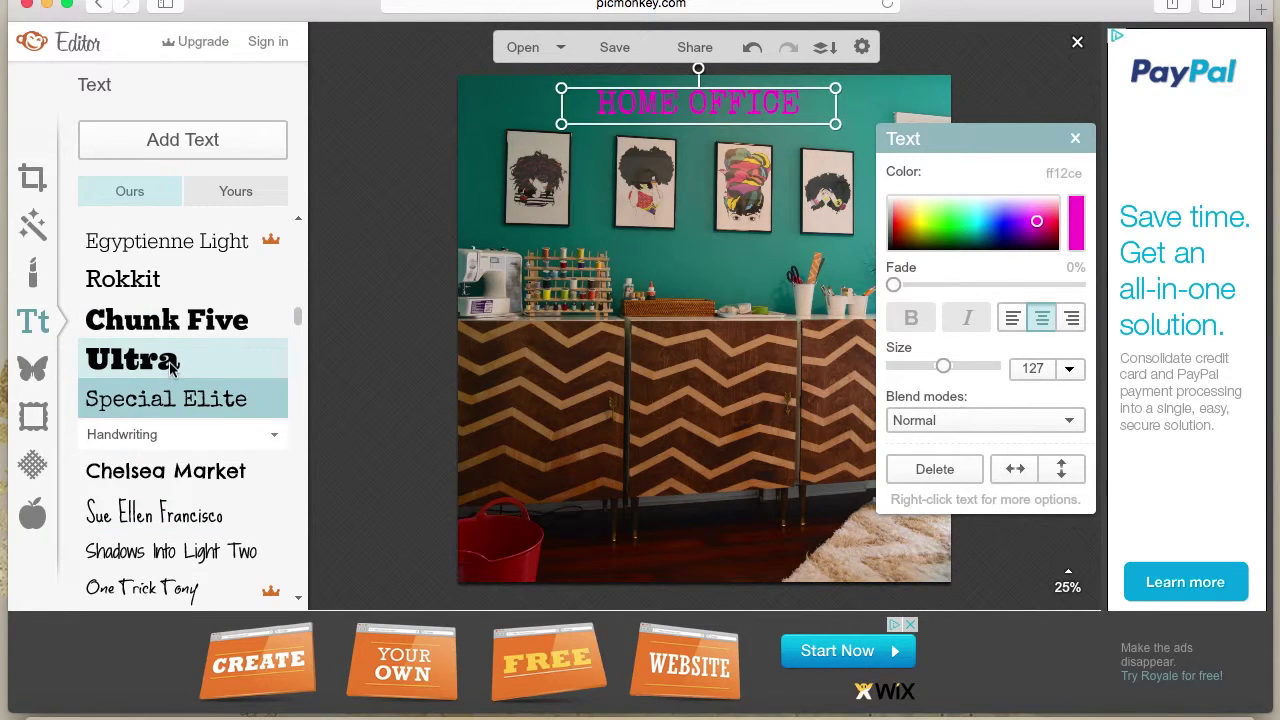
click(158, 517)
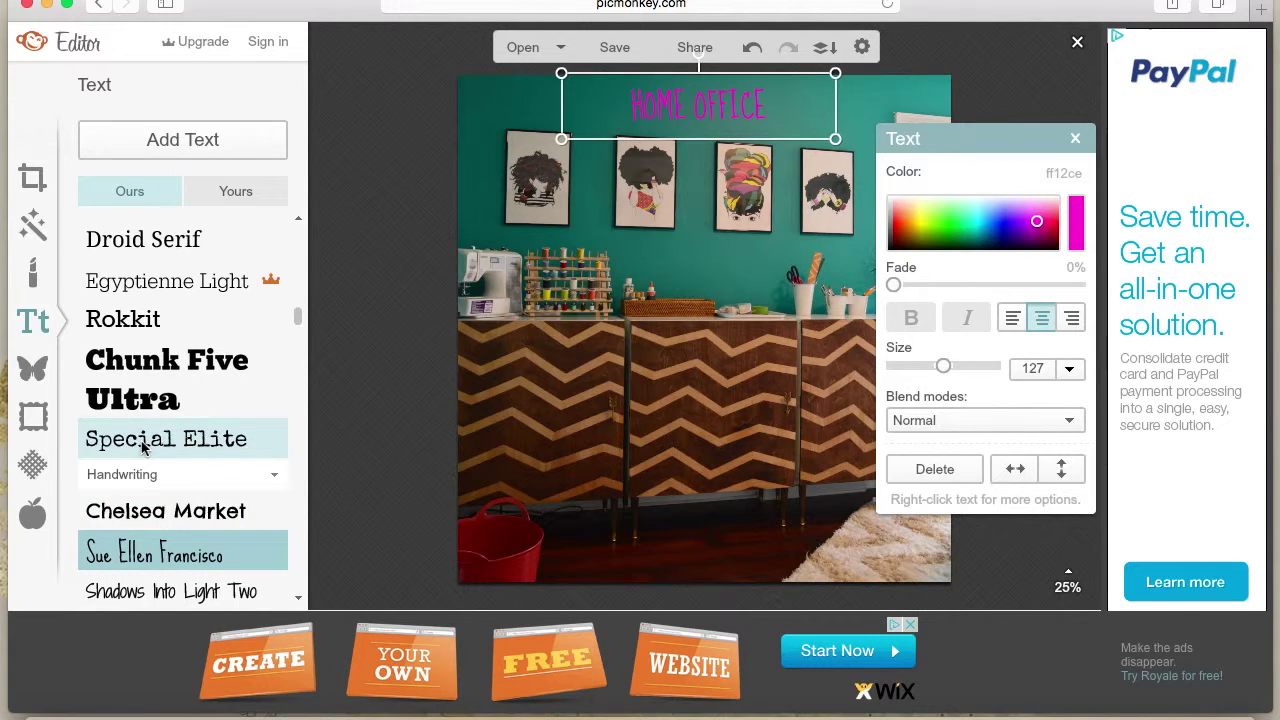
click(143, 447)
click(150, 320)
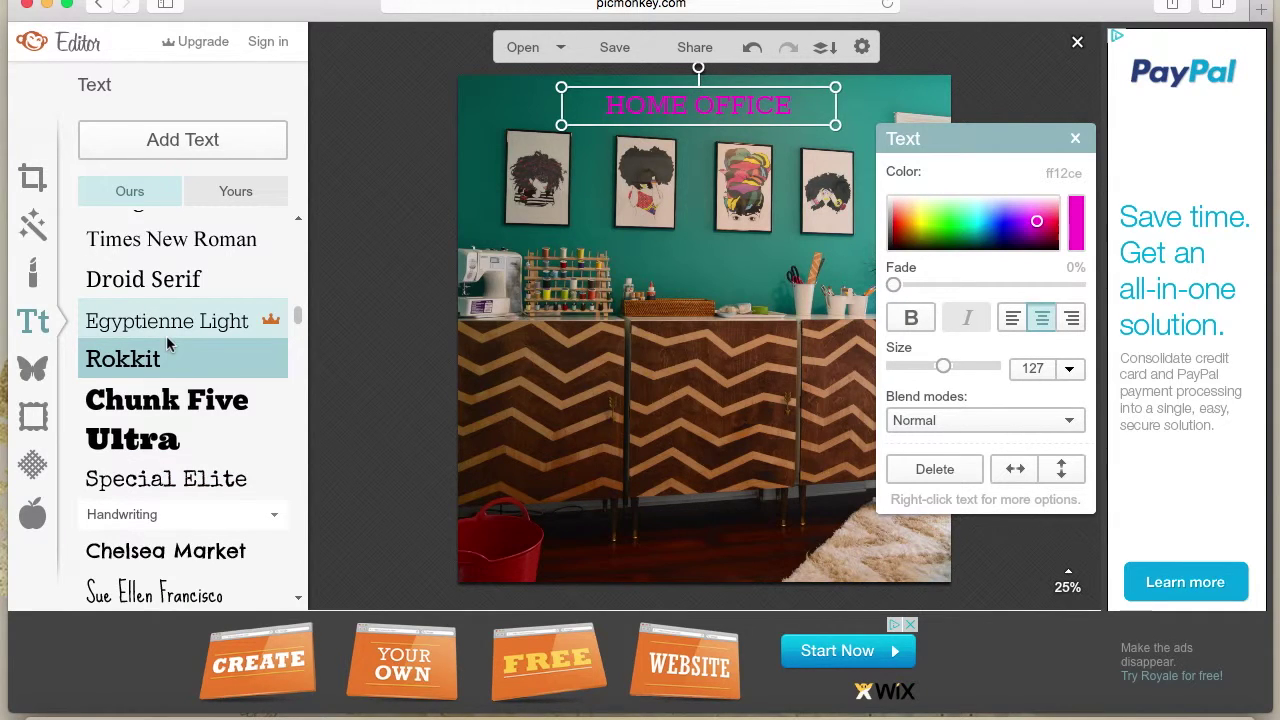
click(165, 242)
scroll(162, 253, up, 1)
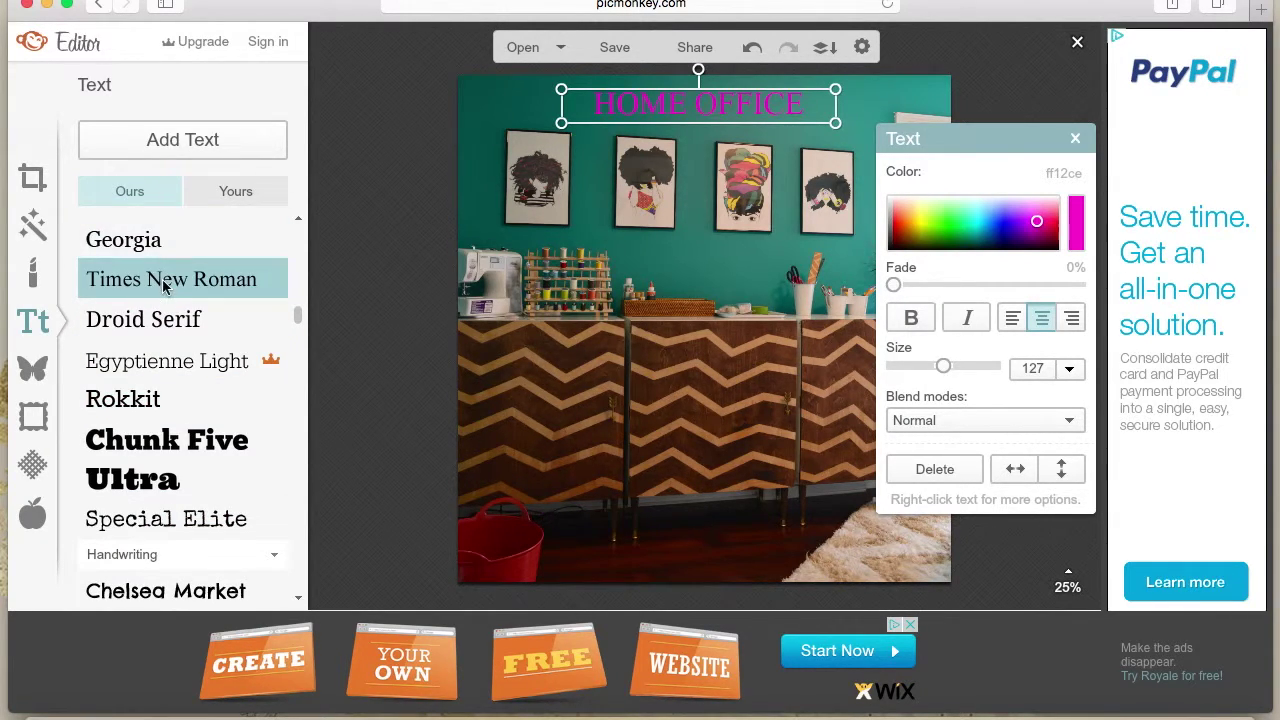
click(143, 250)
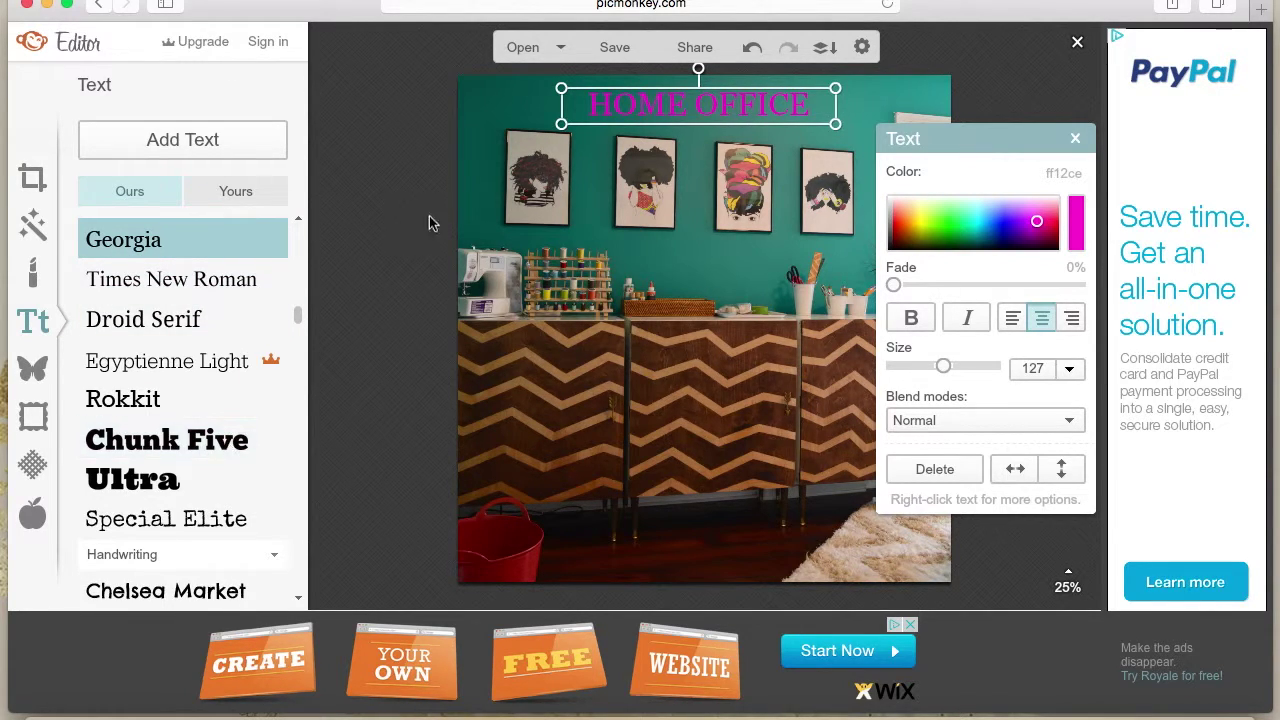
click(478, 172)
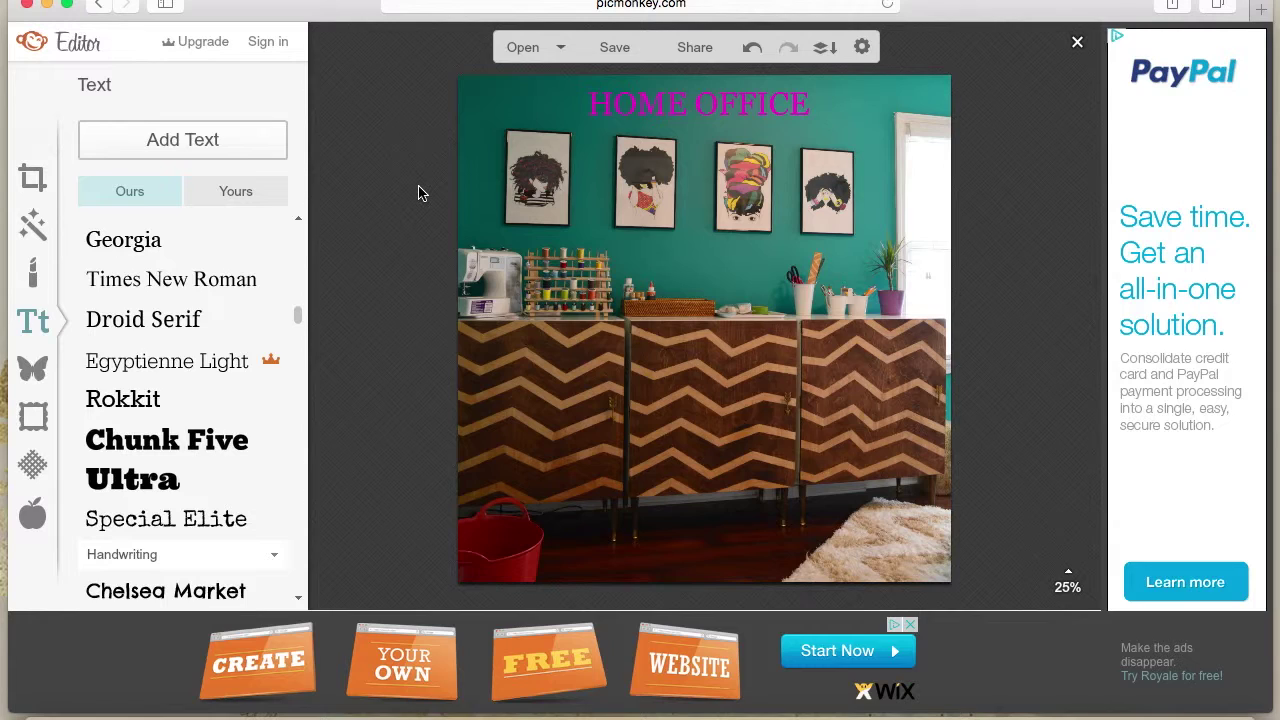
- Open the Overlays collection and expand its Banners category of black ribbon shapes
click(40, 370)
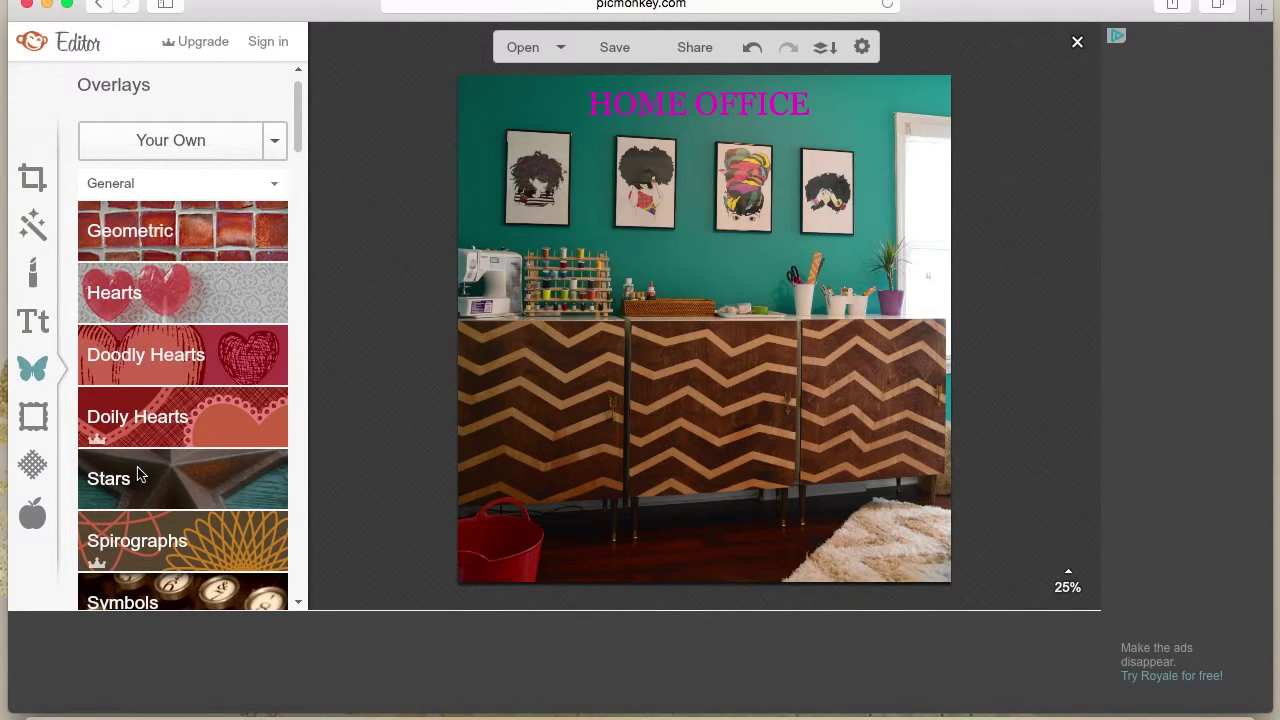
mouse_move(99, 450)
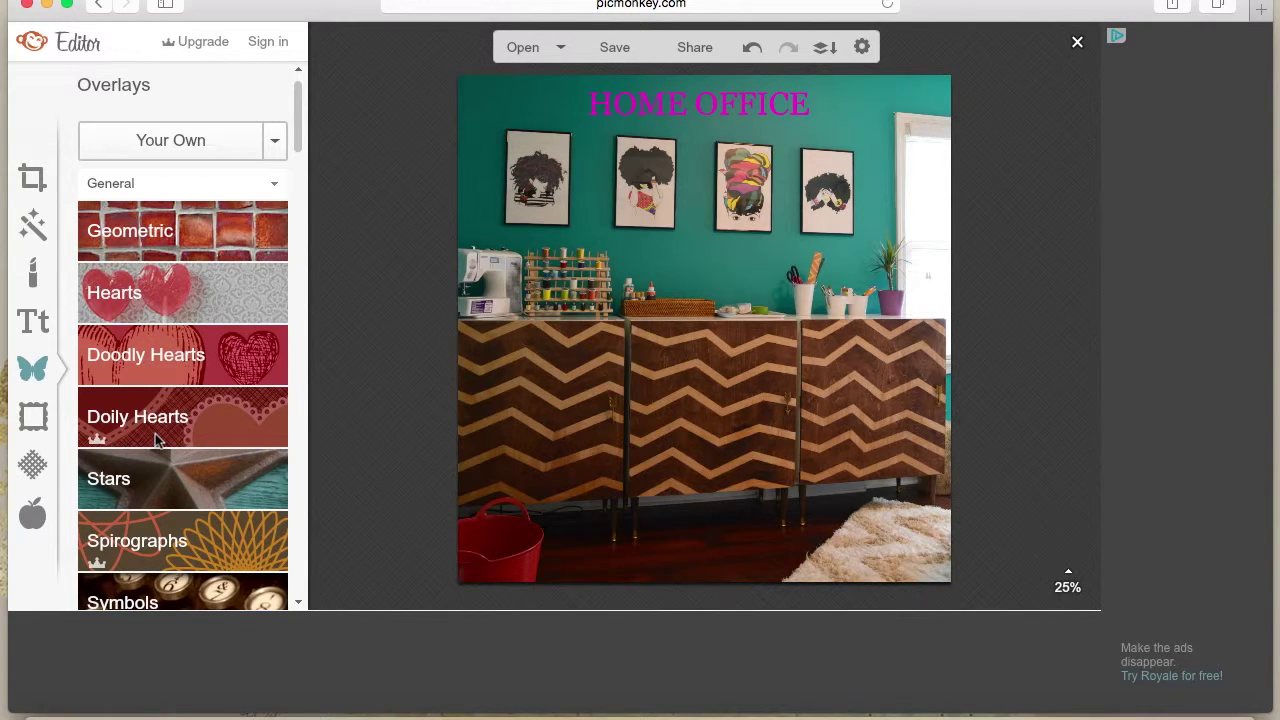
click(300, 140)
mouse_move(300, 140)
mouse_down()
mouse_move(308, 253)
mouse_move(297, 251)
mouse_move(306, 123)
mouse_move(309, 371)
mouse_up()
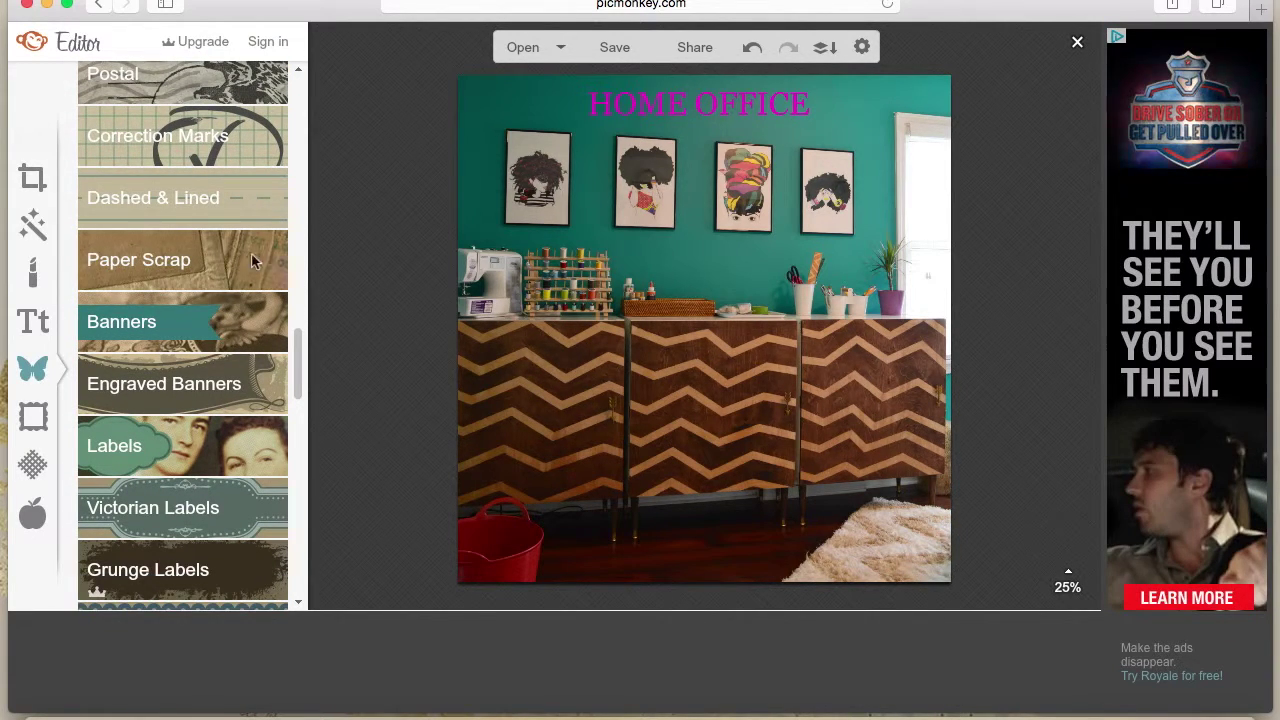
click(146, 323)
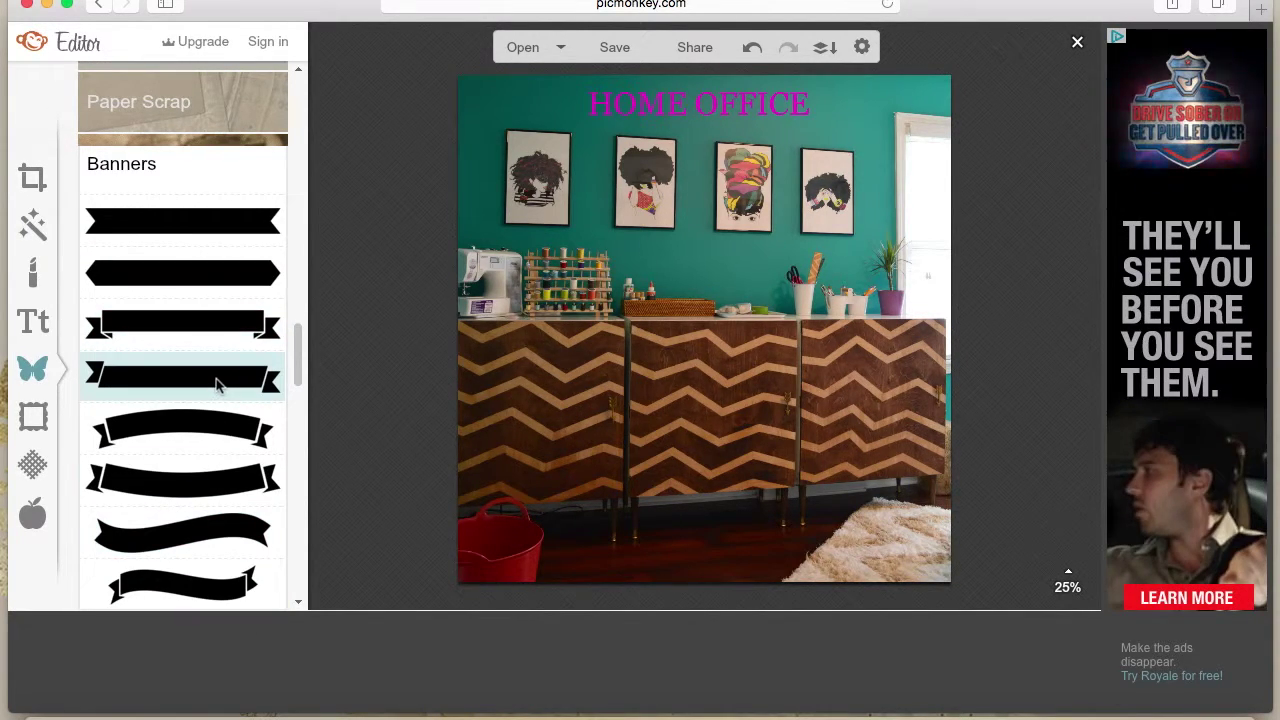
- Add the second banner shape to the photo and adjust its position, width and angle
click(139, 280)
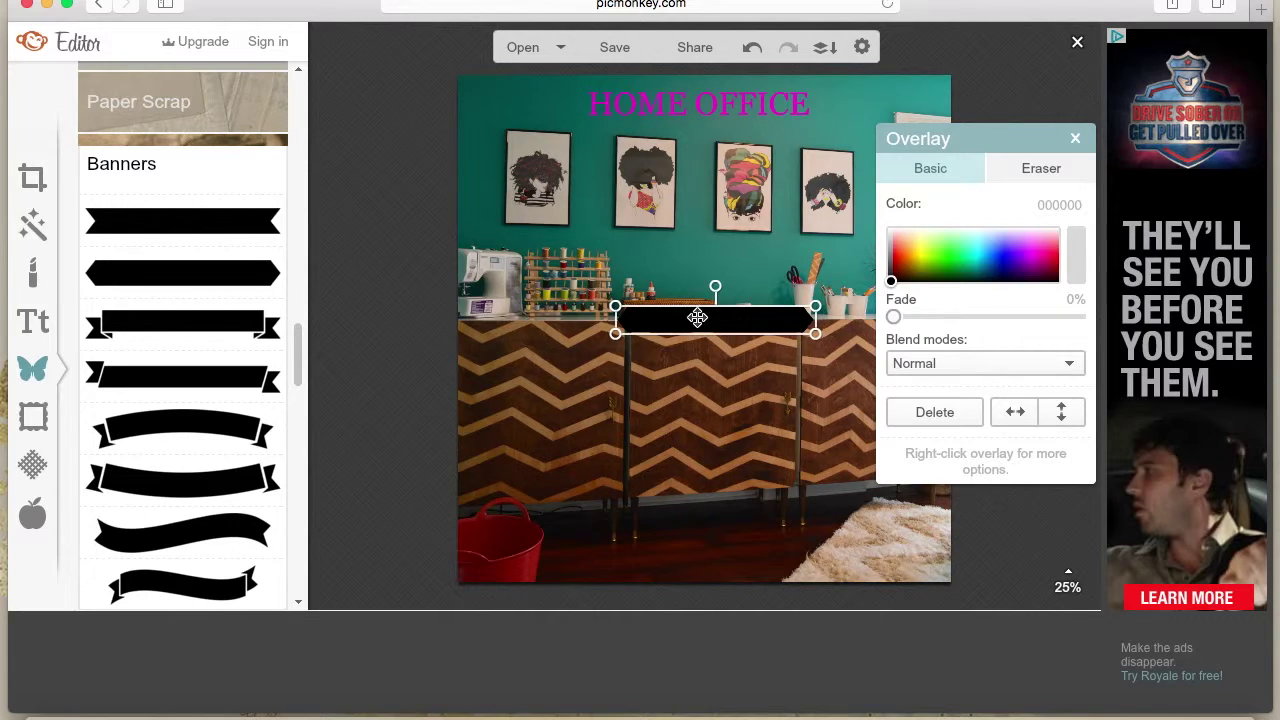
drag(669, 313, 662, 343)
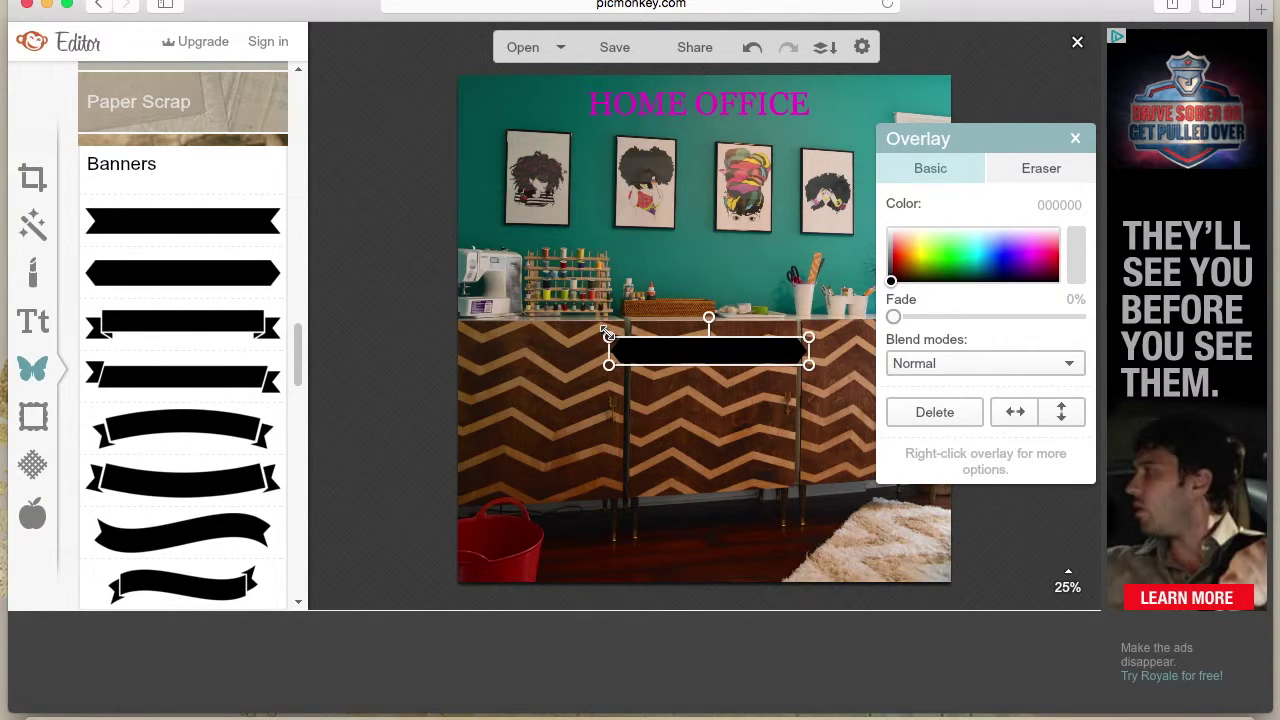
drag(609, 336, 518, 278)
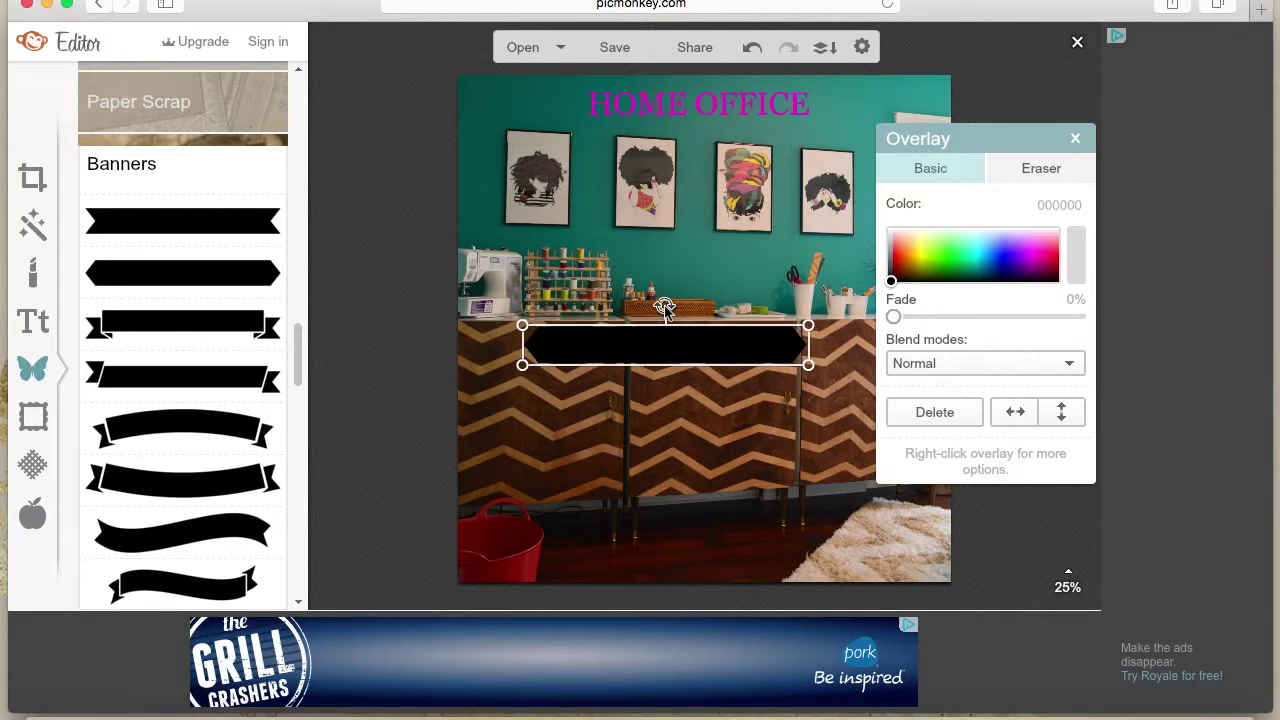
mouse_move(664, 307)
mouse_down()
mouse_move(682, 305)
mouse_move(665, 297)
mouse_up()
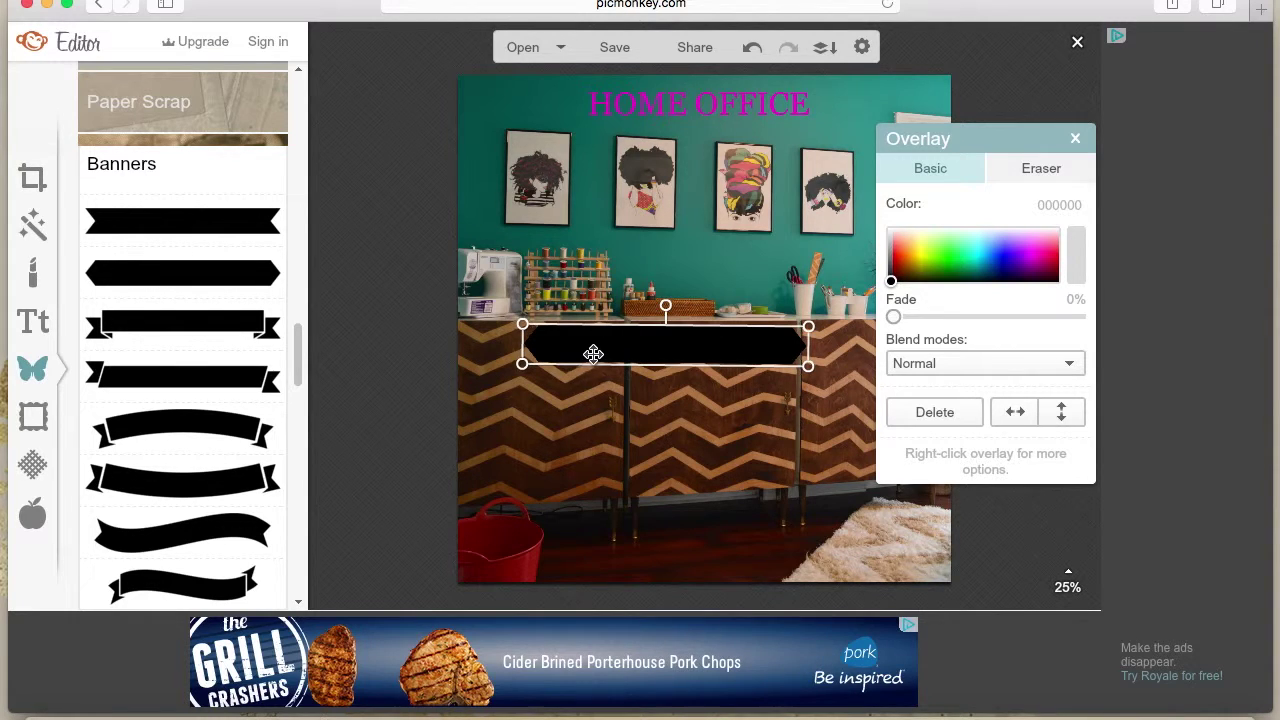
click(667, 303)
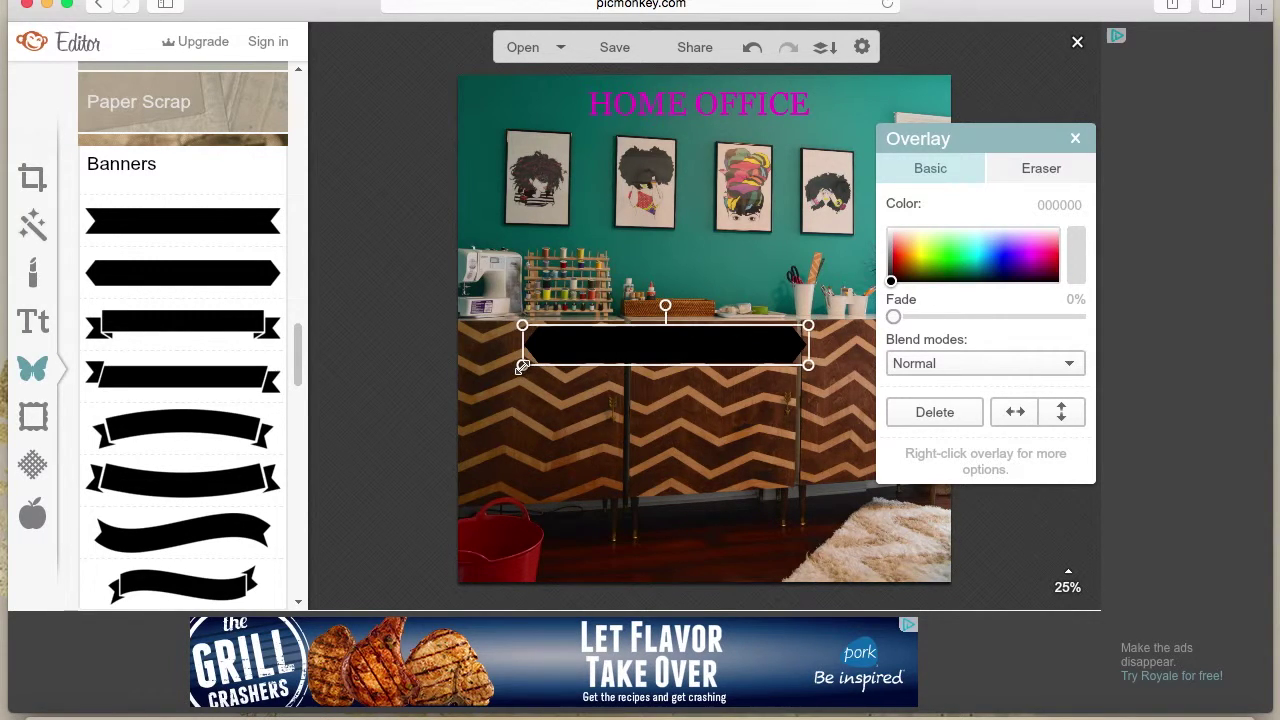
- Widen the banner across the bottom of the photo and recolour it green (00a155)
drag(522, 365, 374, 246)
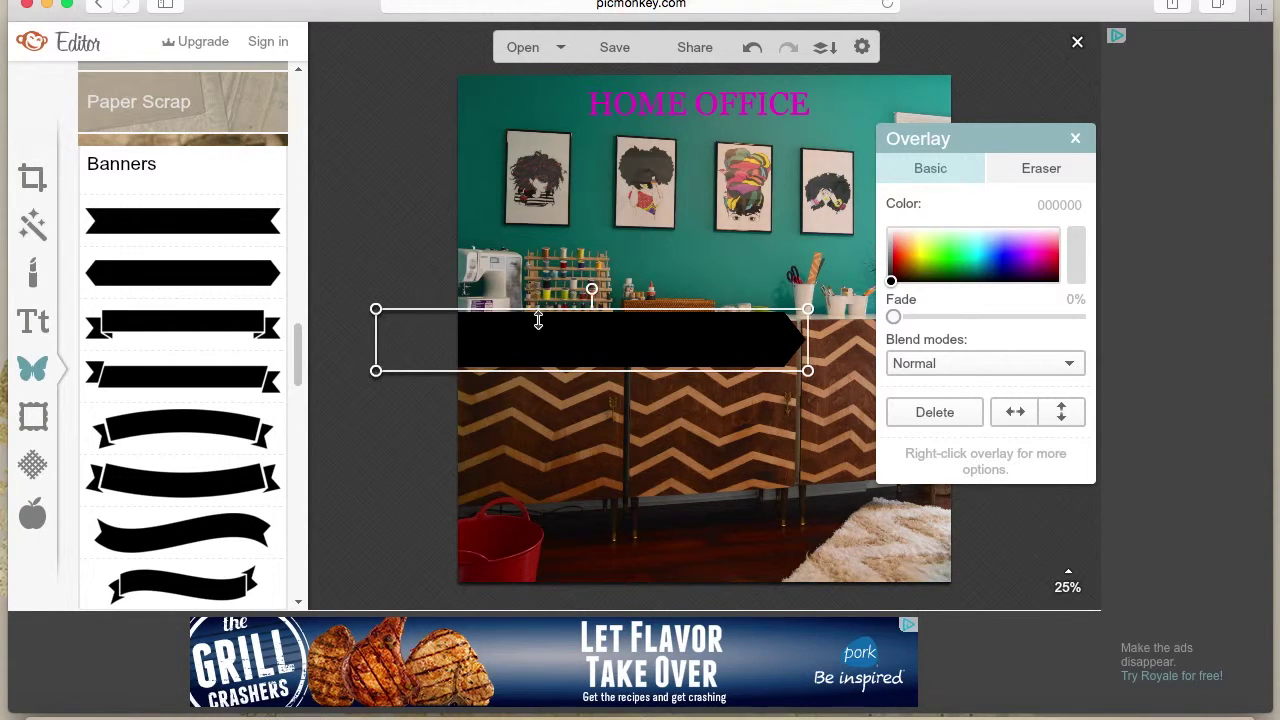
drag(569, 334, 669, 371)
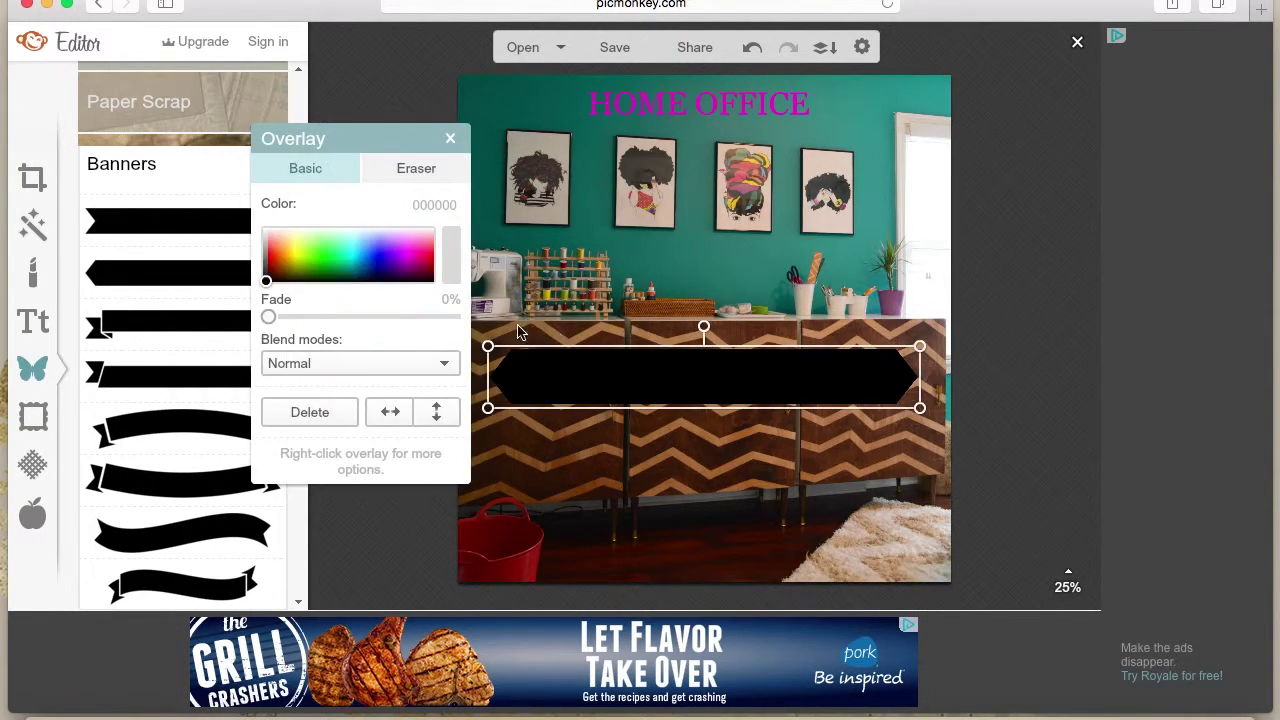
drag(488, 345, 438, 340)
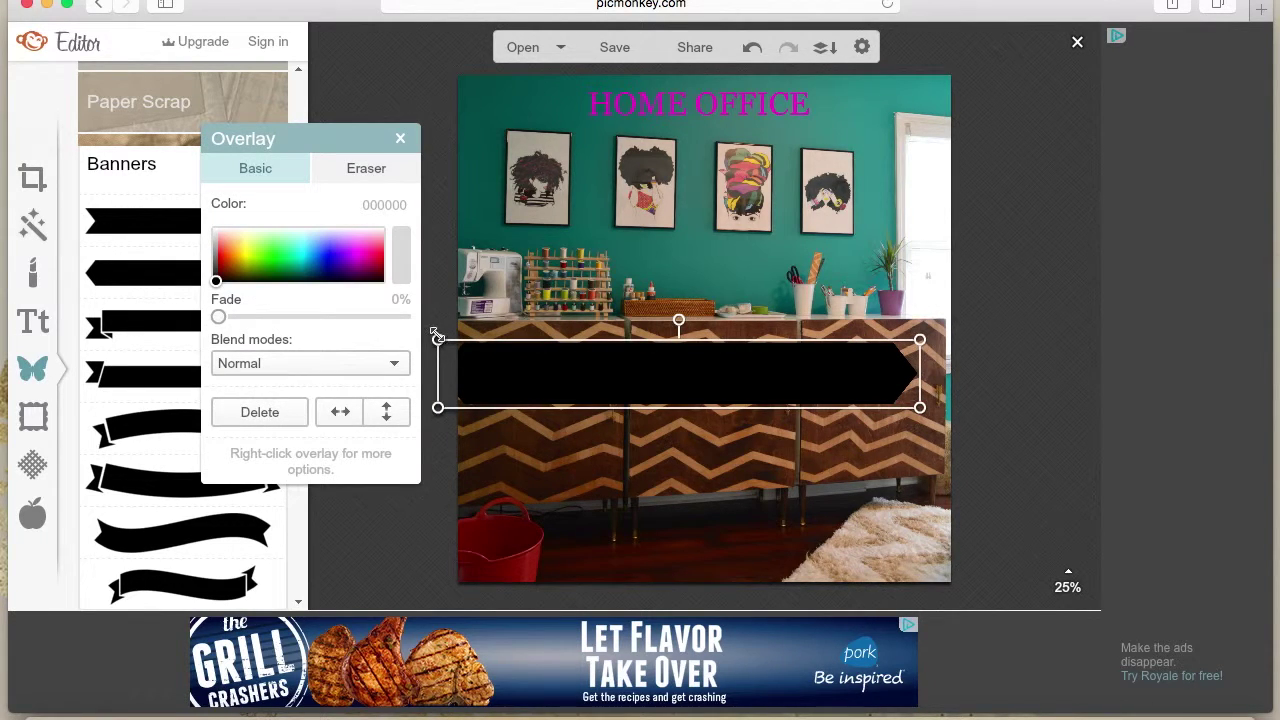
mouse_move(438, 340)
mouse_down()
mouse_move(463, 345)
mouse_move(451, 342)
mouse_up()
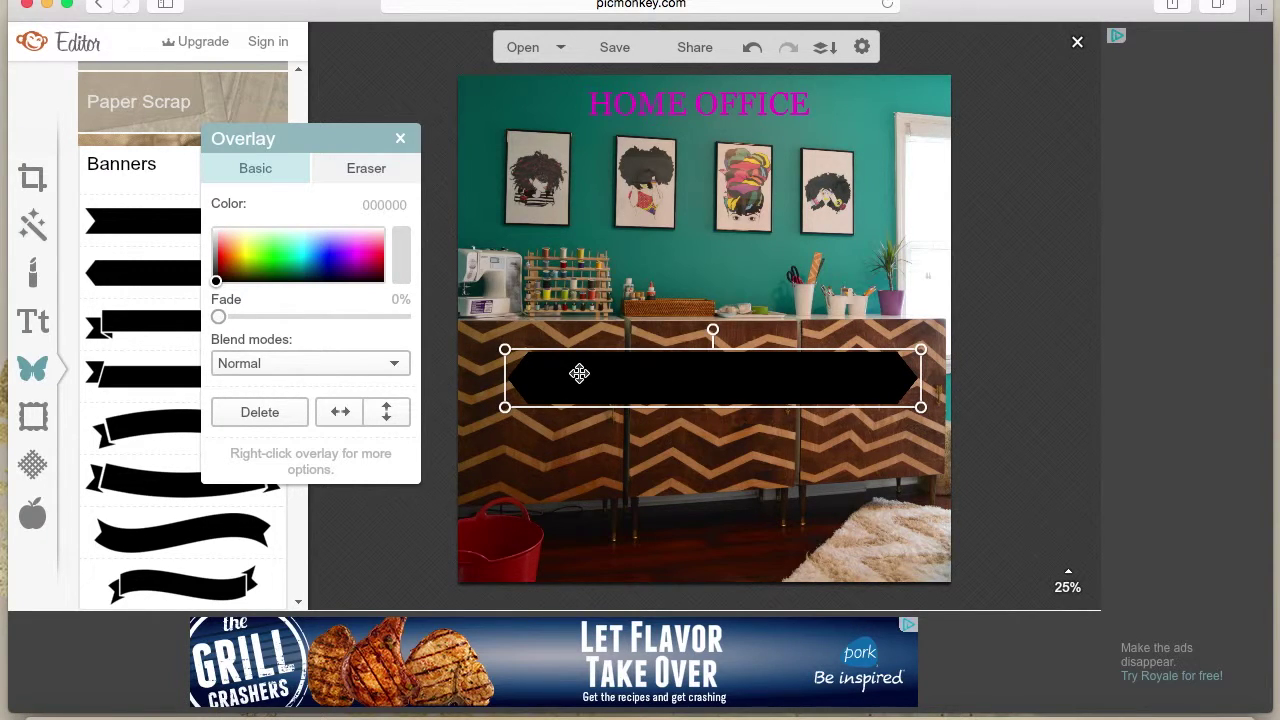
drag(580, 373, 684, 539)
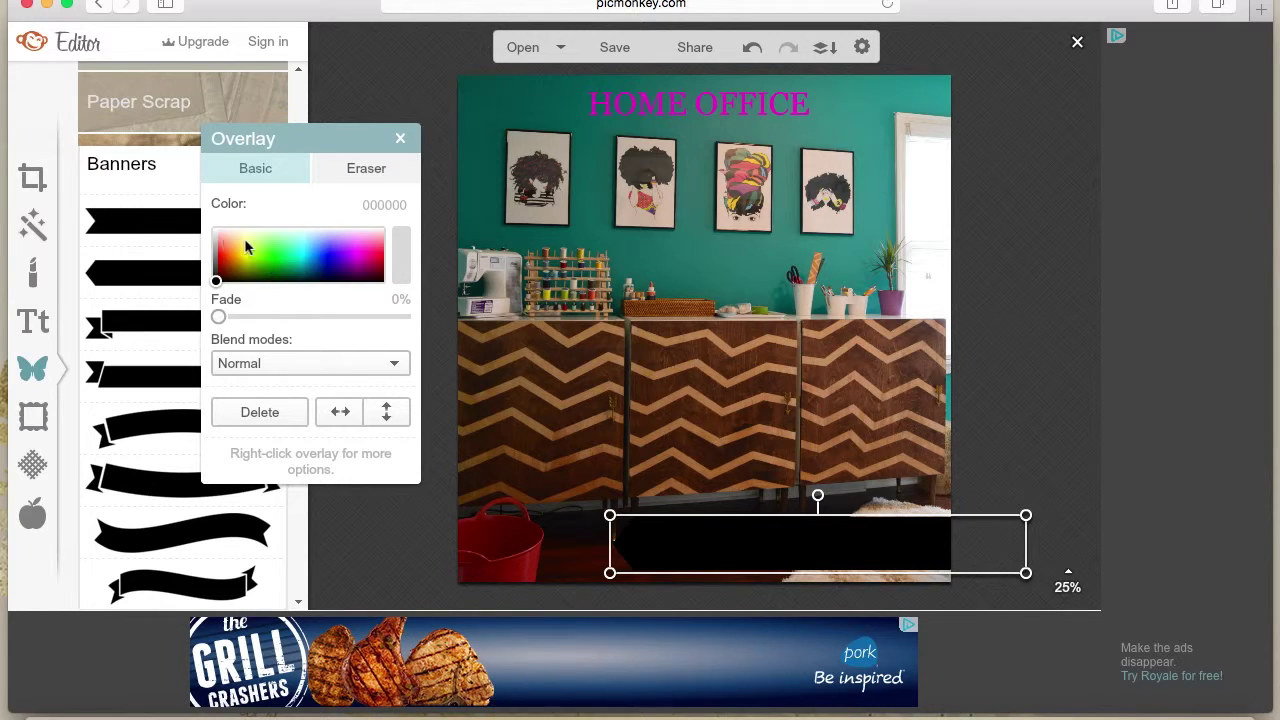
drag(246, 249, 288, 268)
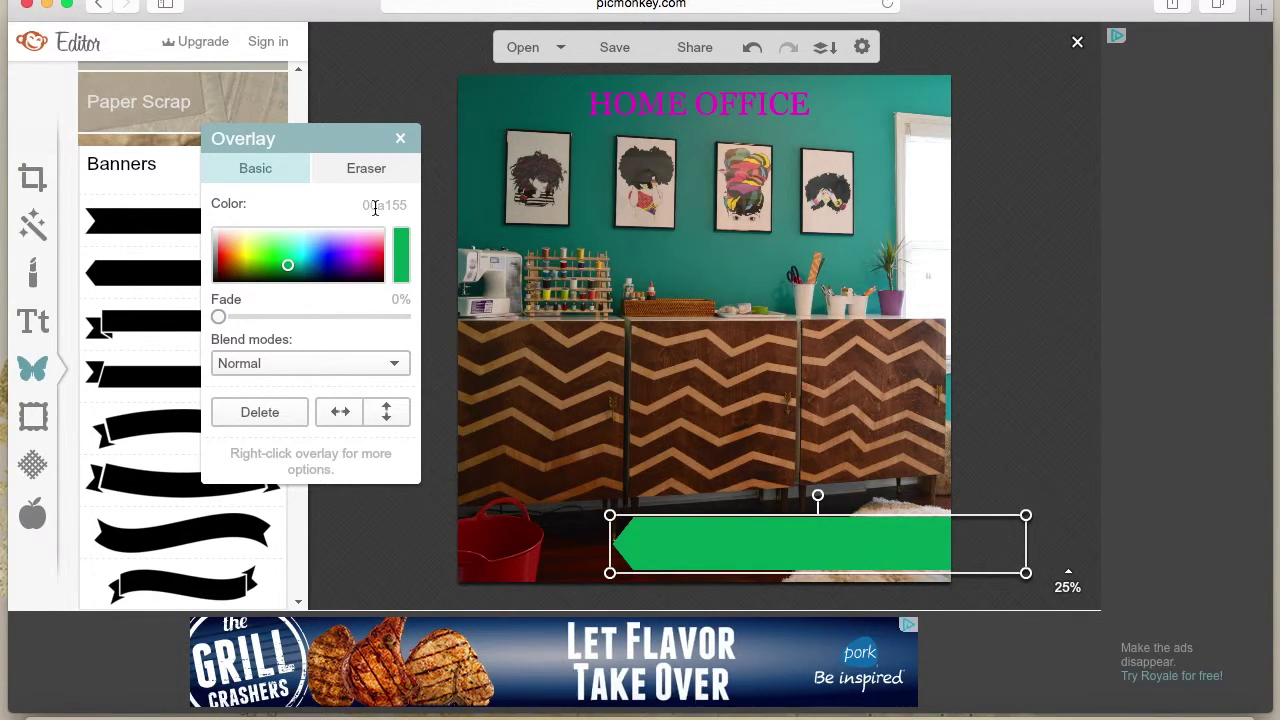
- Replace the banner's hex colour with ffffff so it turns white
click(381, 206)
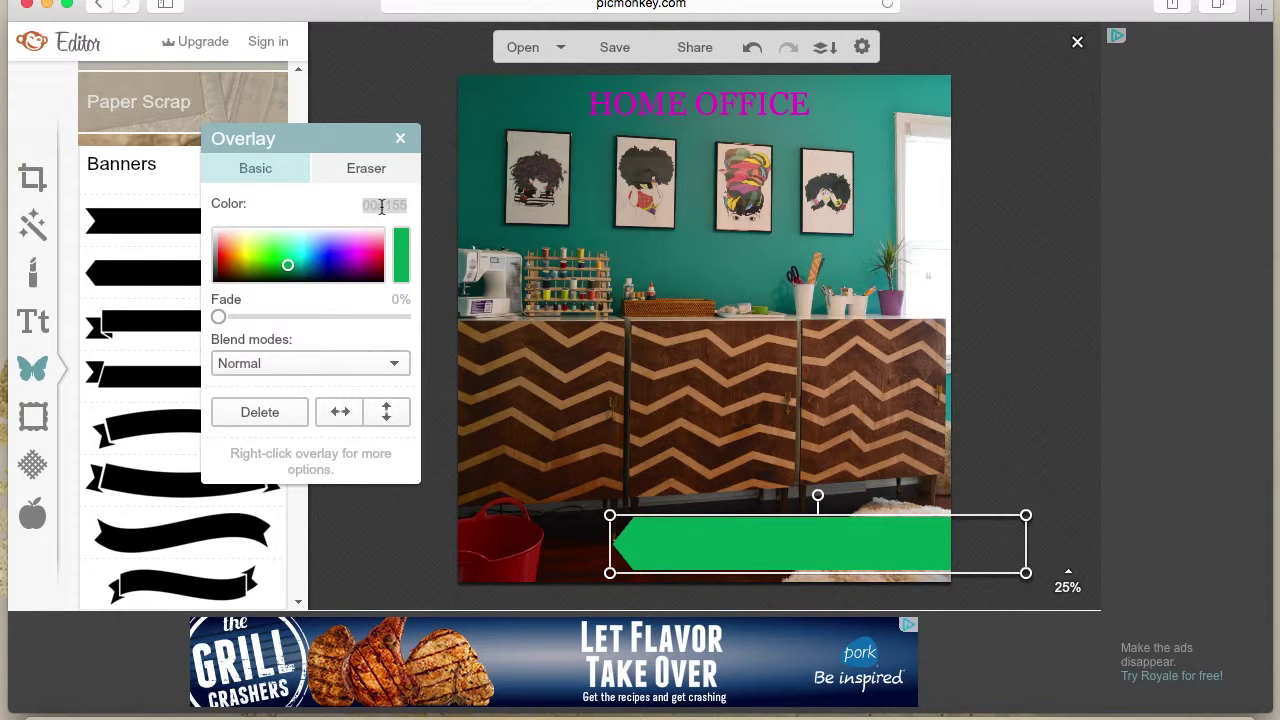
key(BackSpace)
text(ffffff)
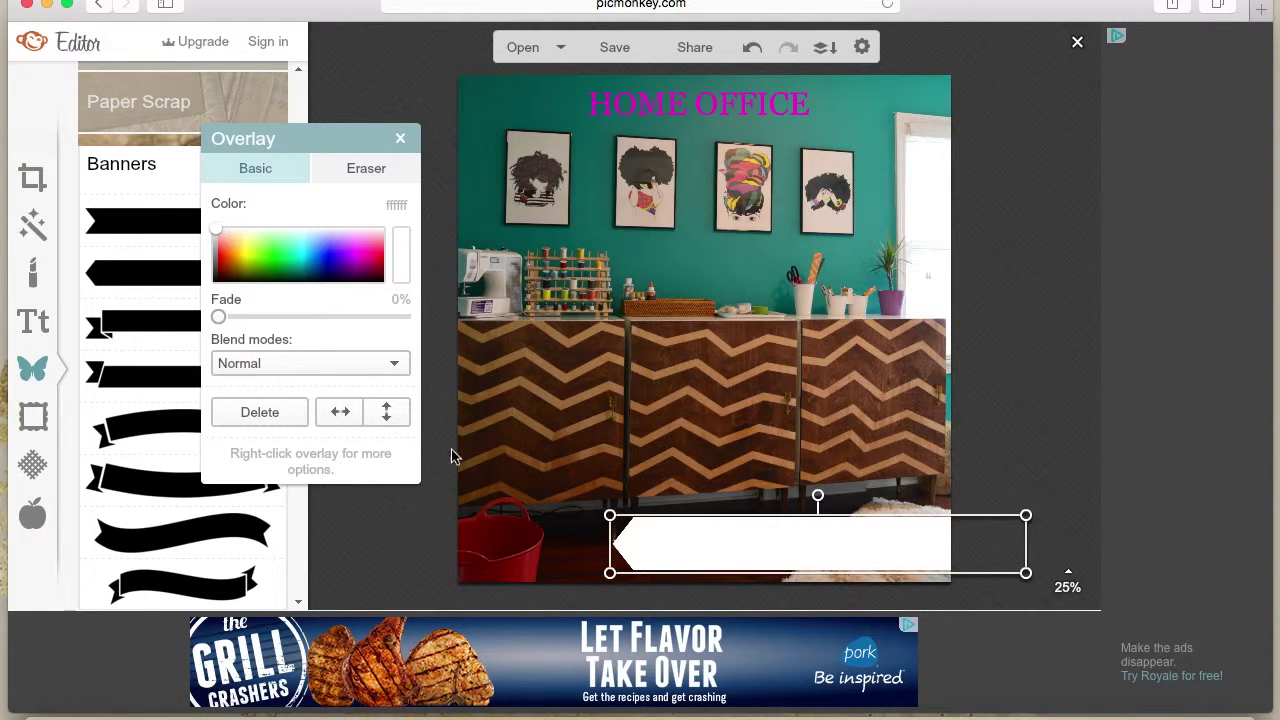
click(523, 465)
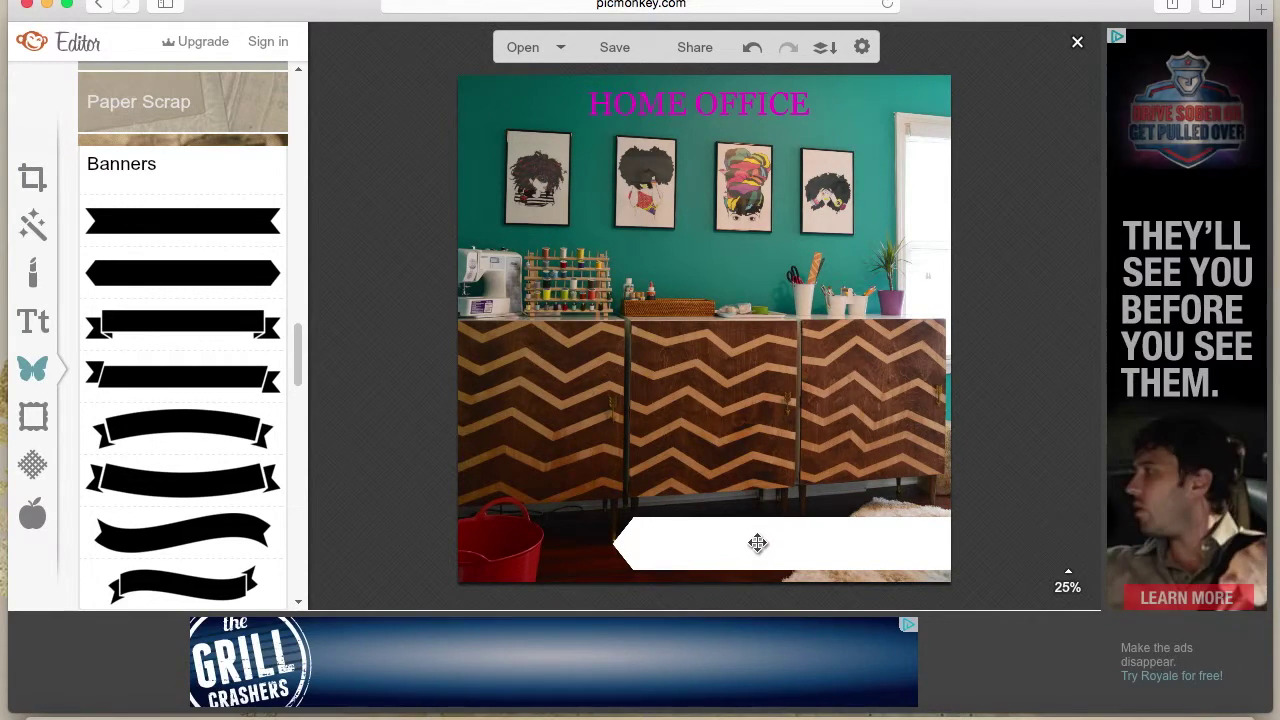
- Upload picmonkey - TEST.jpg from the Desktop as an overlay, then start another upload from My computer
drag(298, 376, 297, 108)
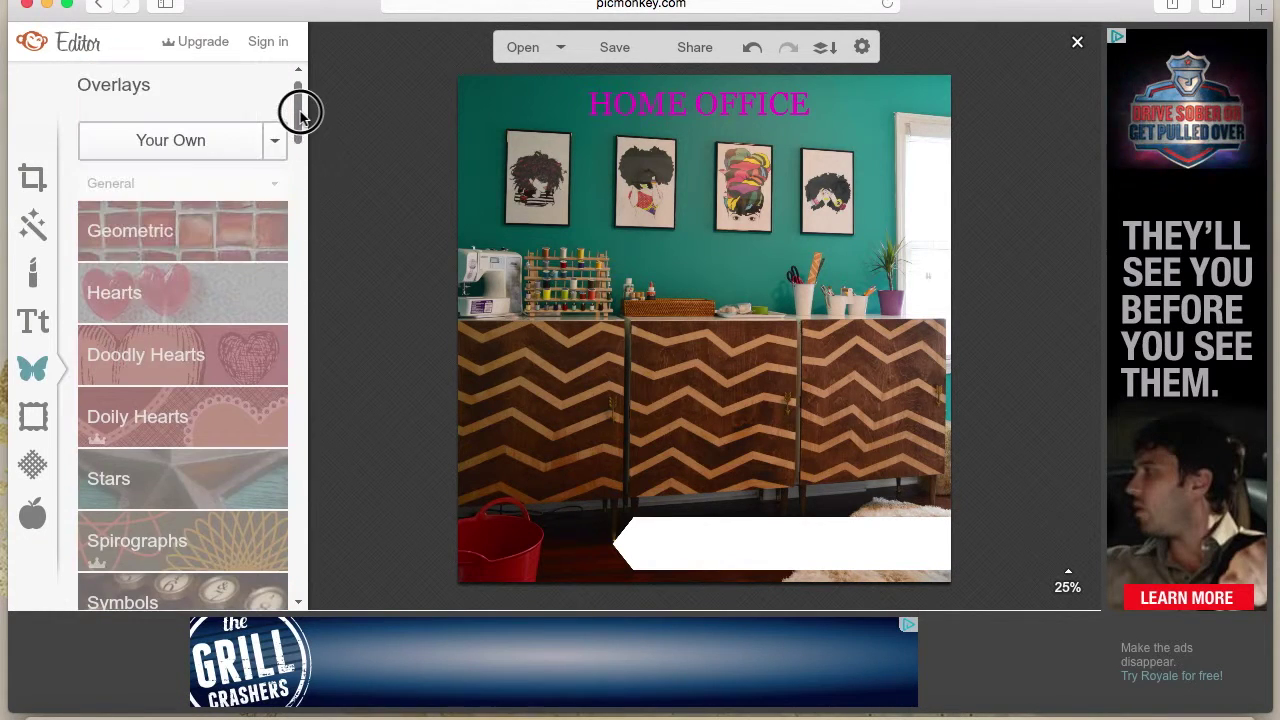
click(174, 143)
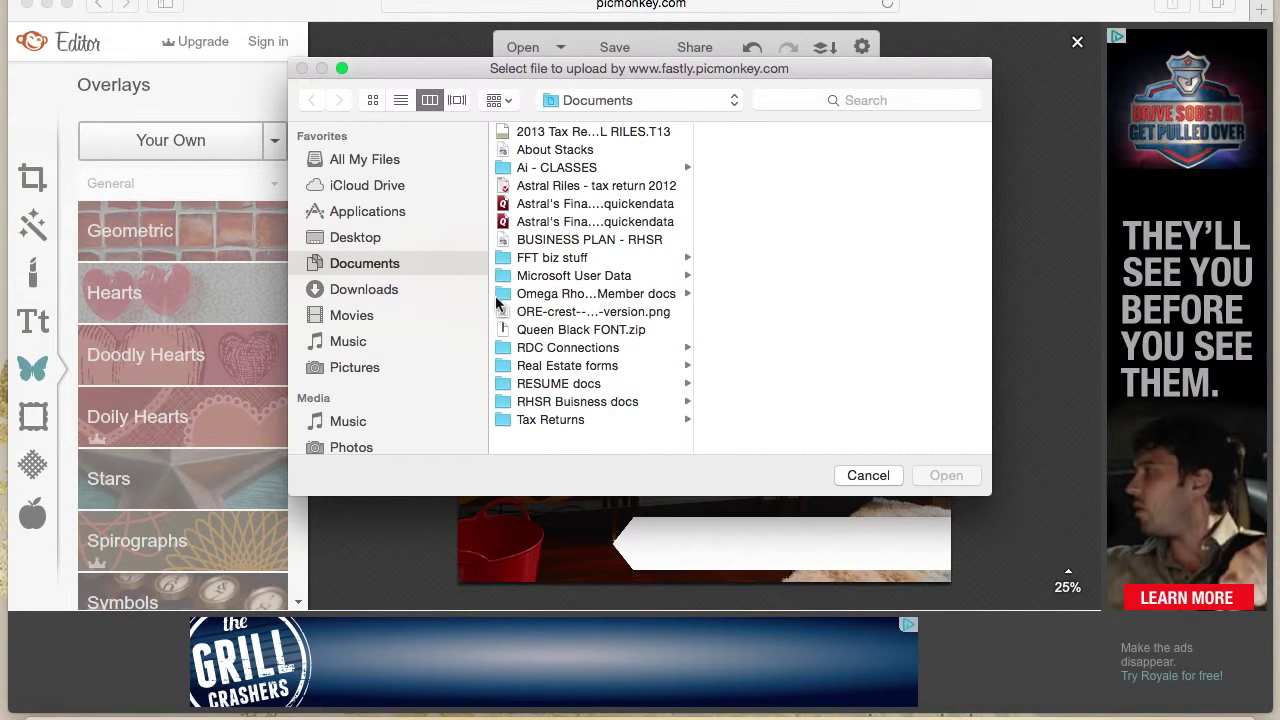
click(352, 246)
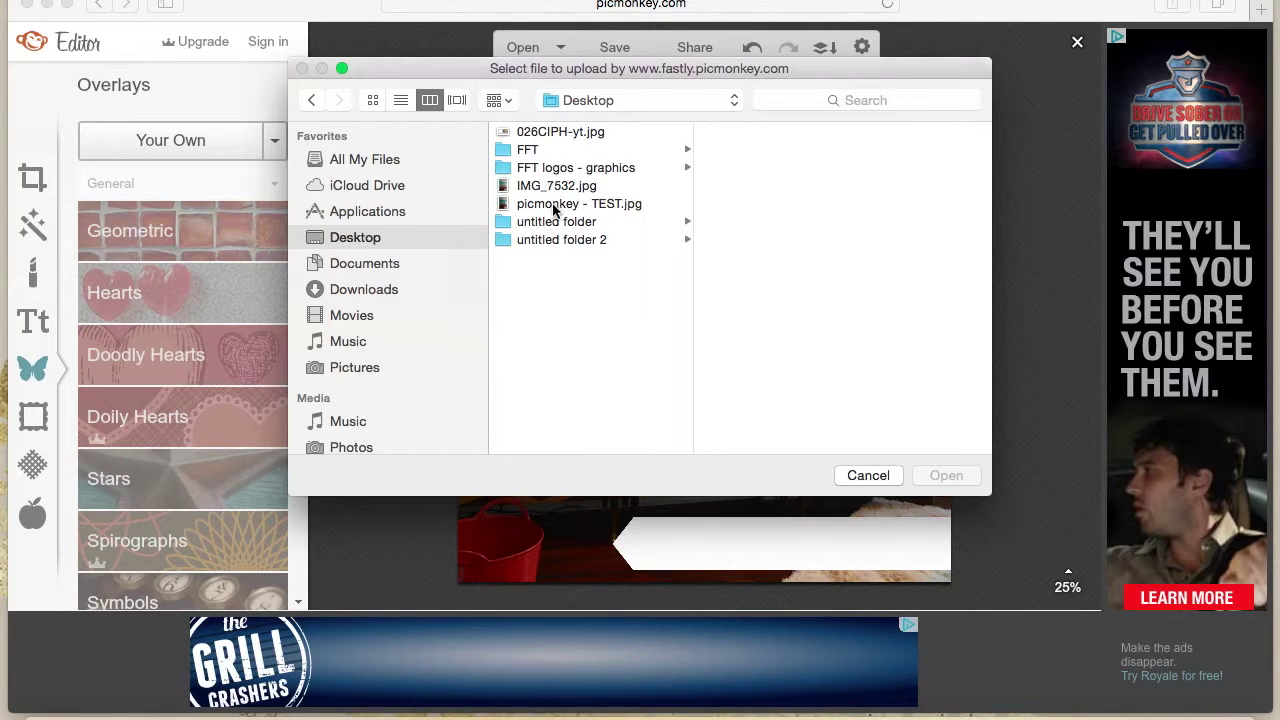
click(554, 205)
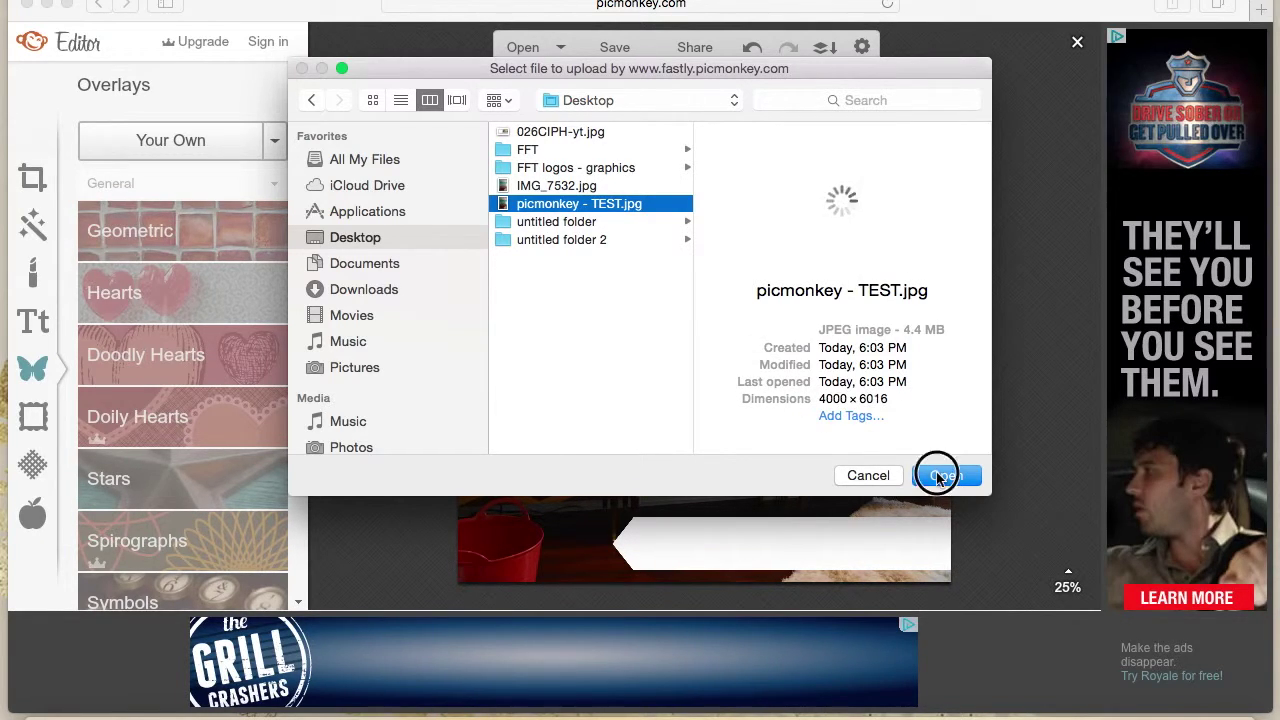
click(936, 475)
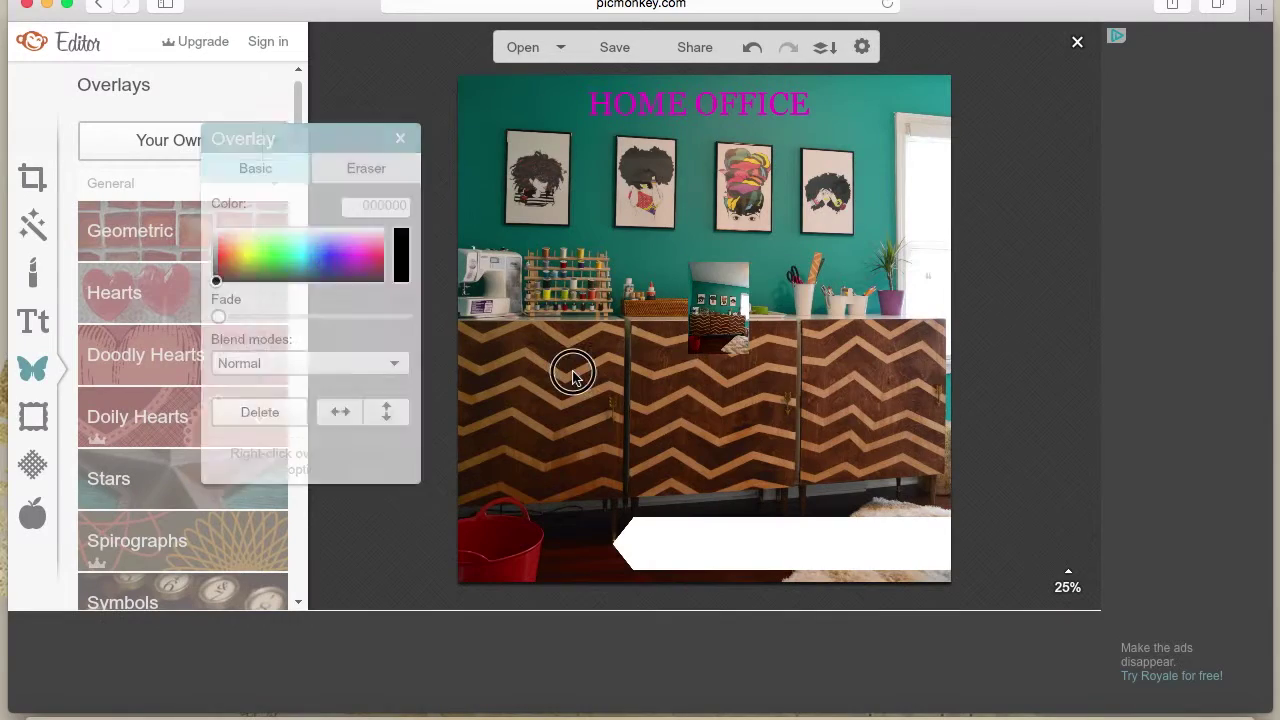
click(572, 377)
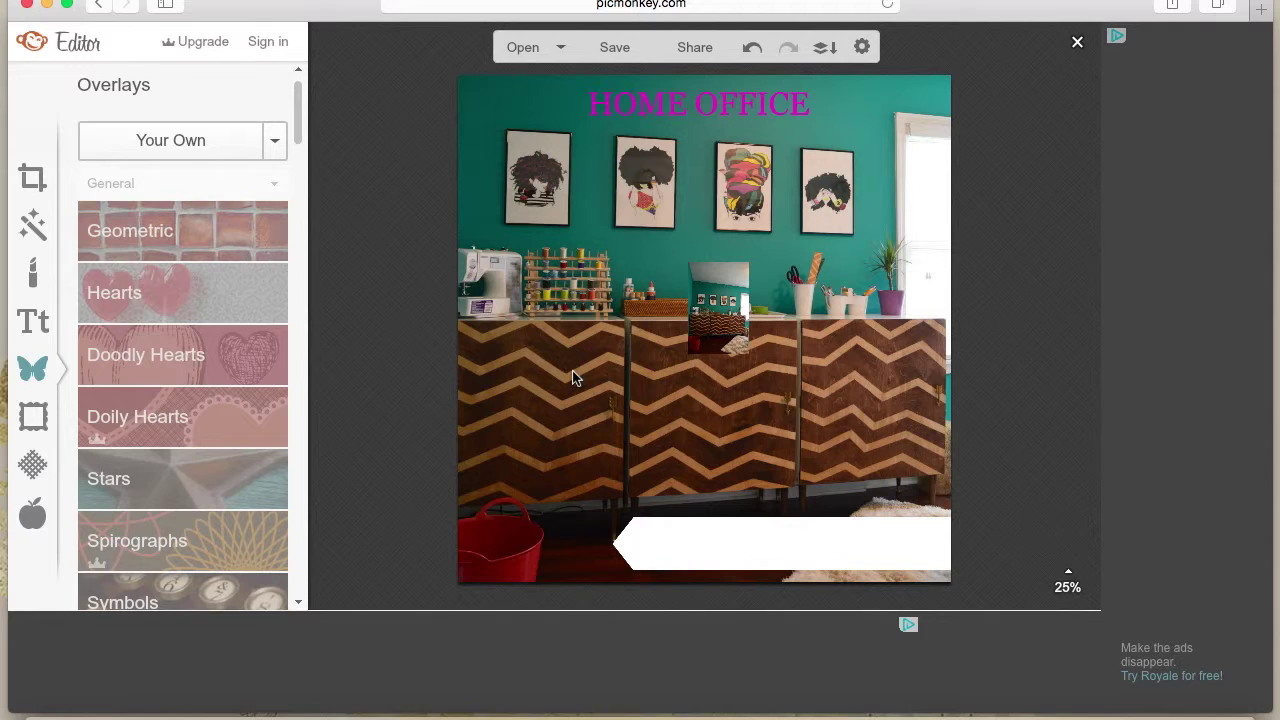
click(272, 146)
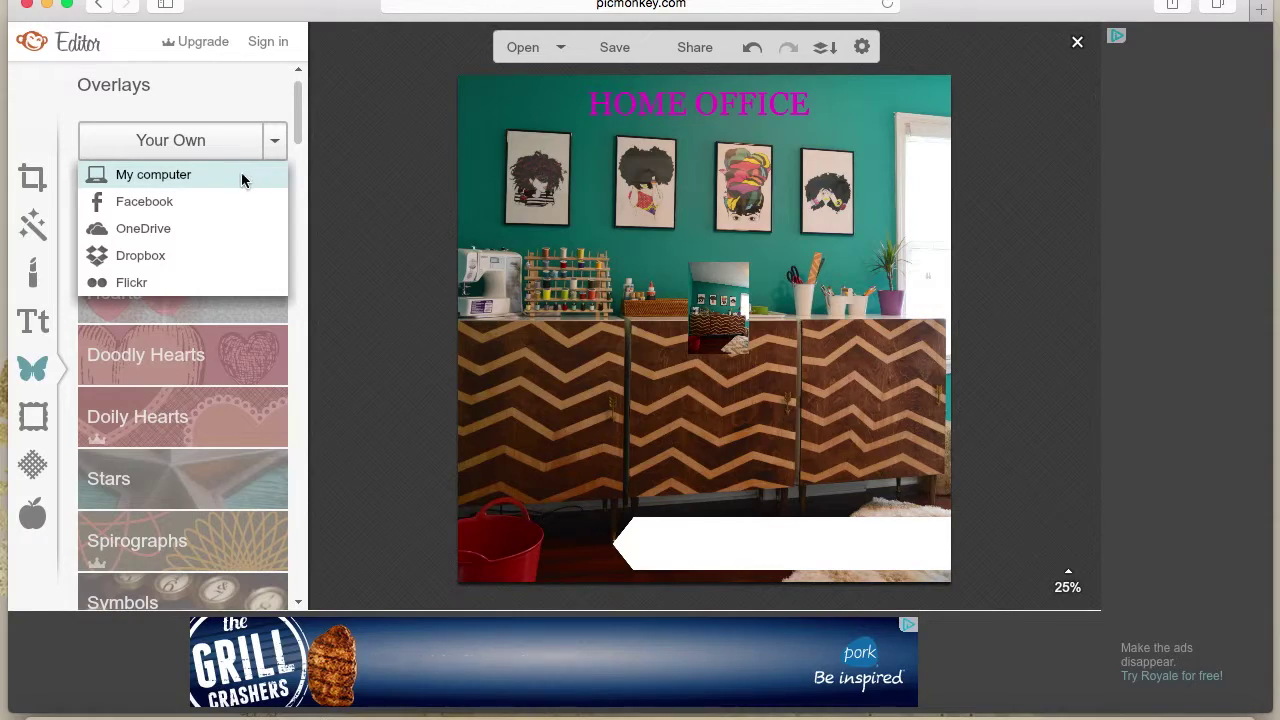
click(231, 175)
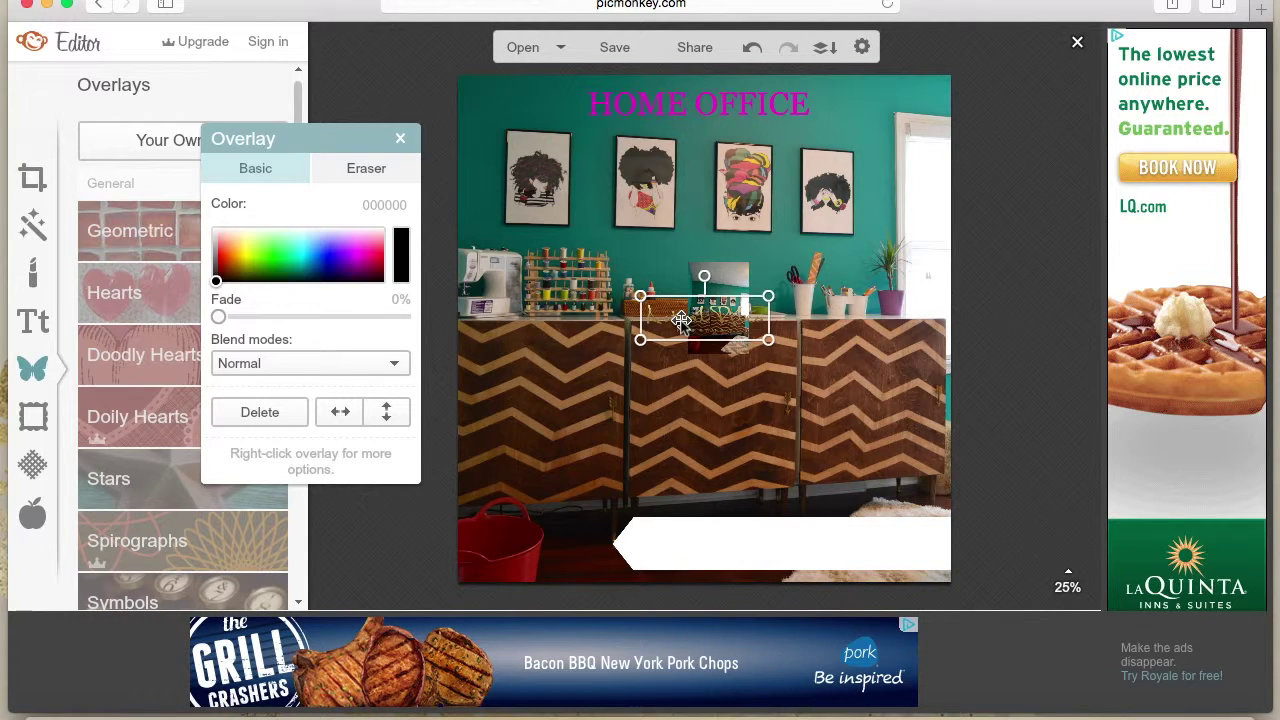
- Scale the gold Astral Riles logo and nudge it into place on the white bottom banner
drag(680, 320, 660, 362)
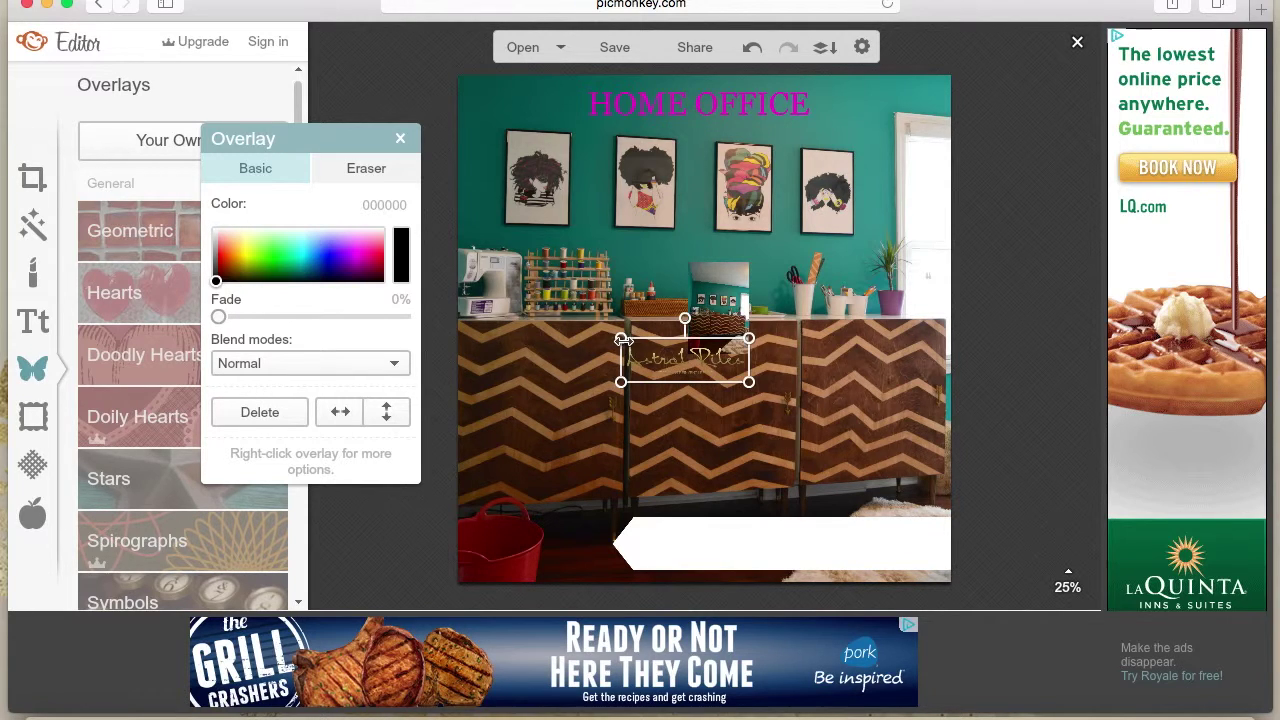
drag(620, 338, 480, 206)
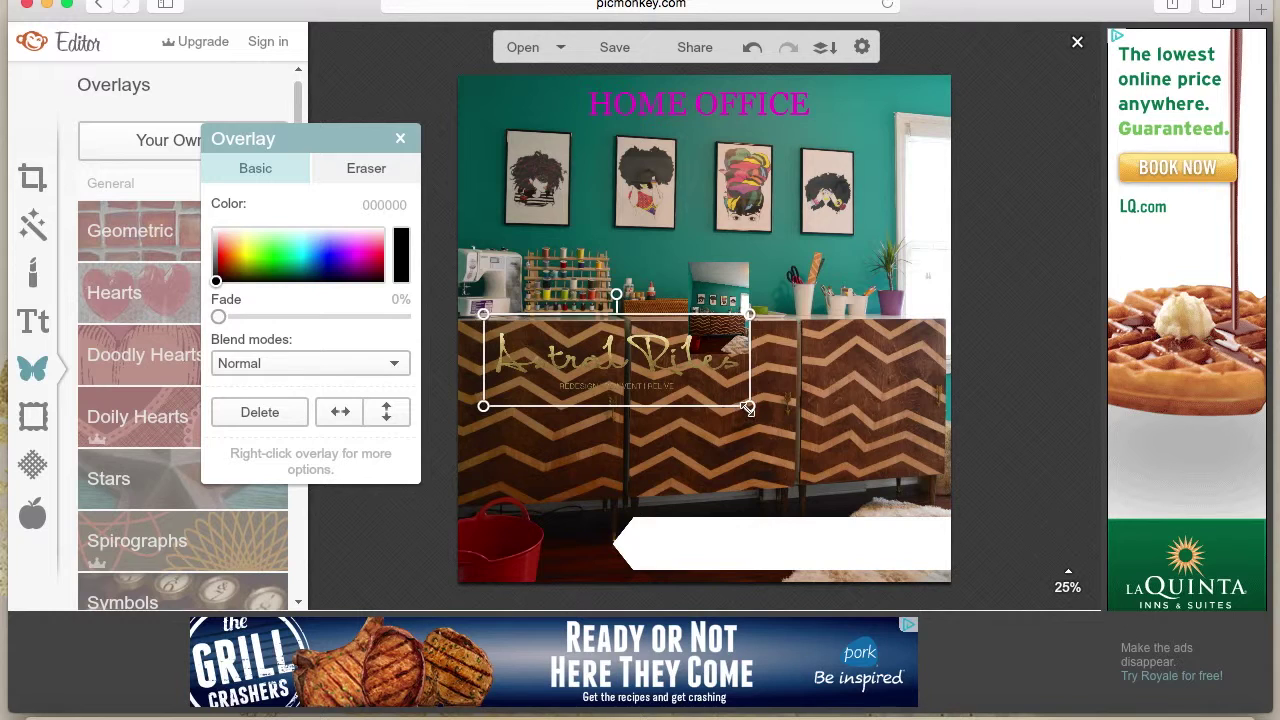
drag(749, 408, 783, 417)
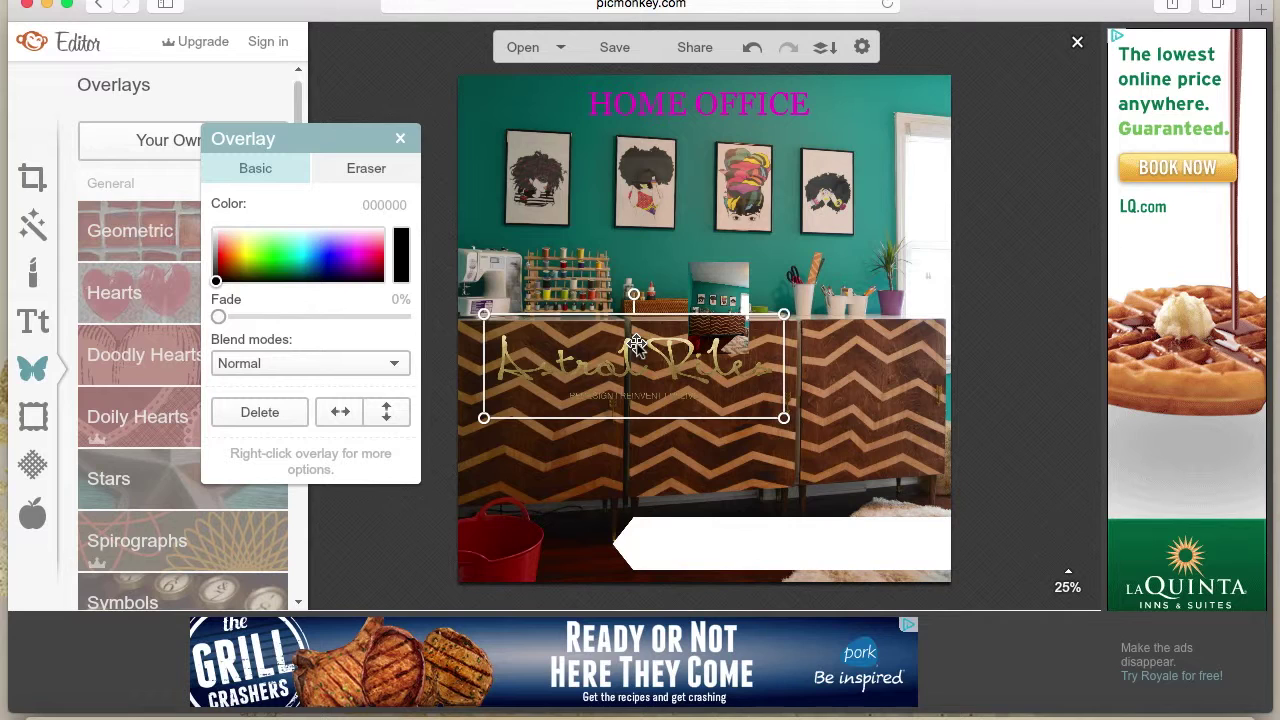
drag(636, 344, 801, 521)
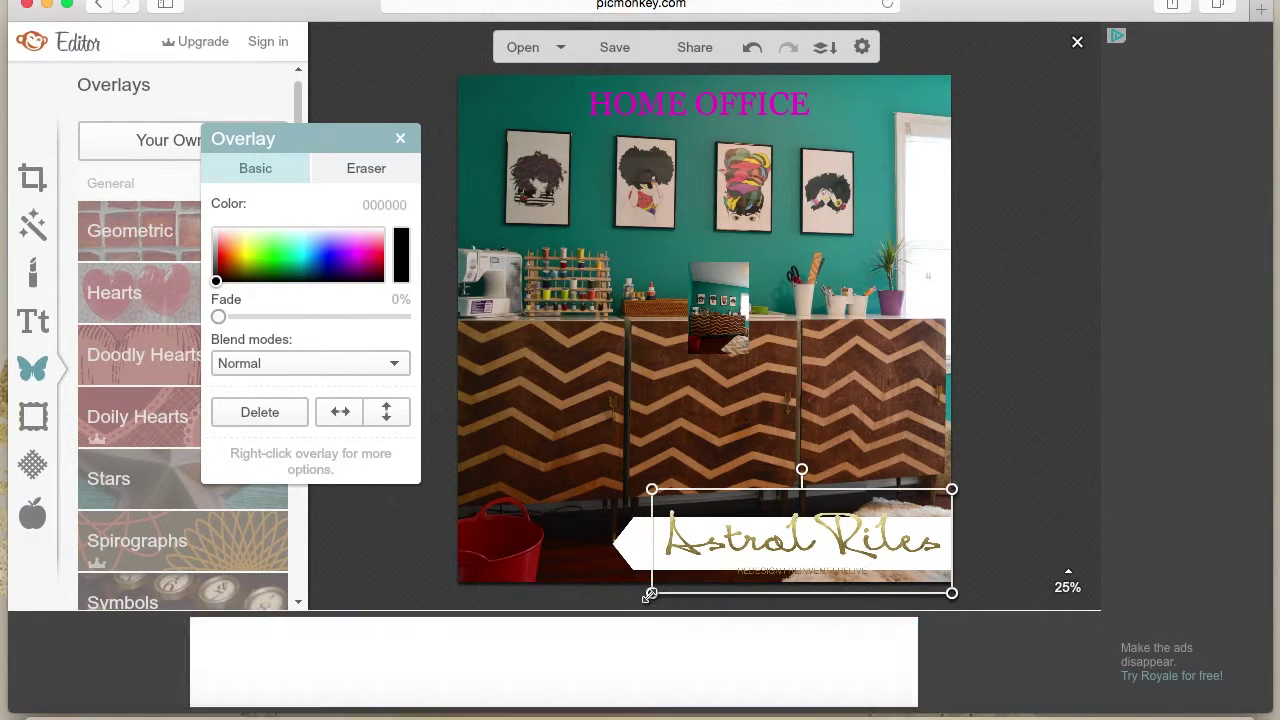
drag(650, 594, 691, 573)
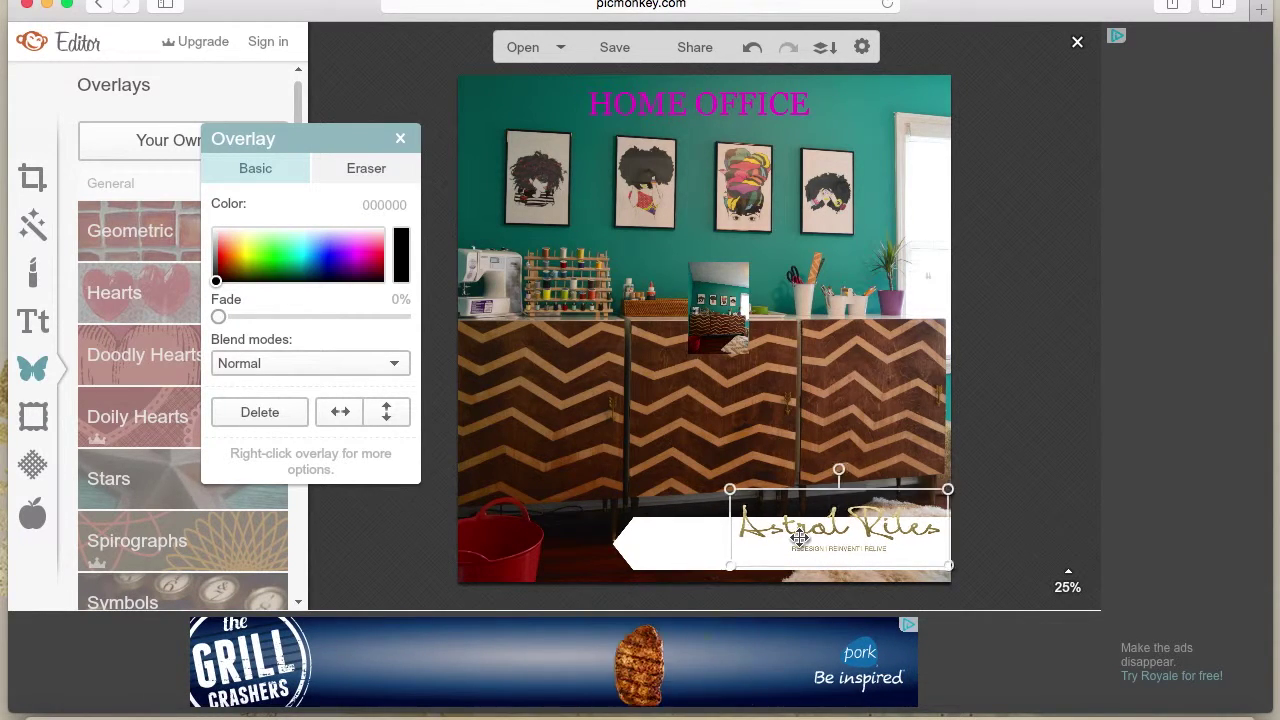
drag(803, 538, 752, 550)
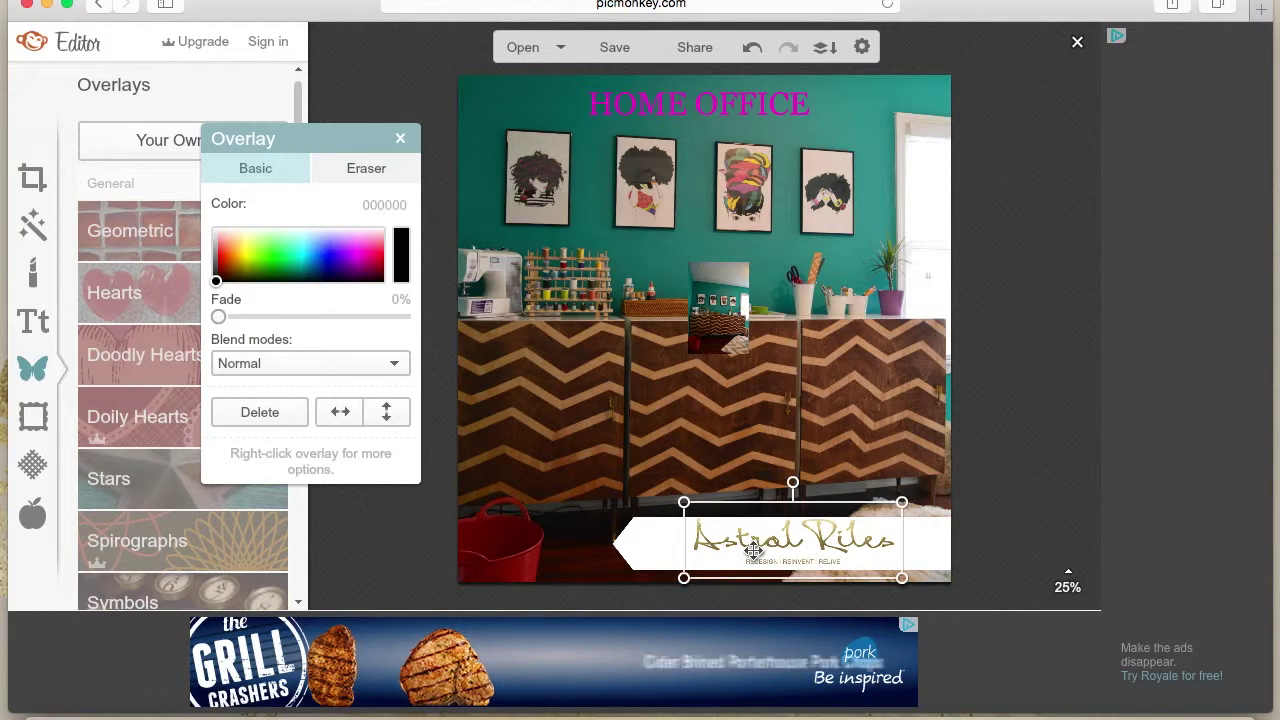
click(847, 434)
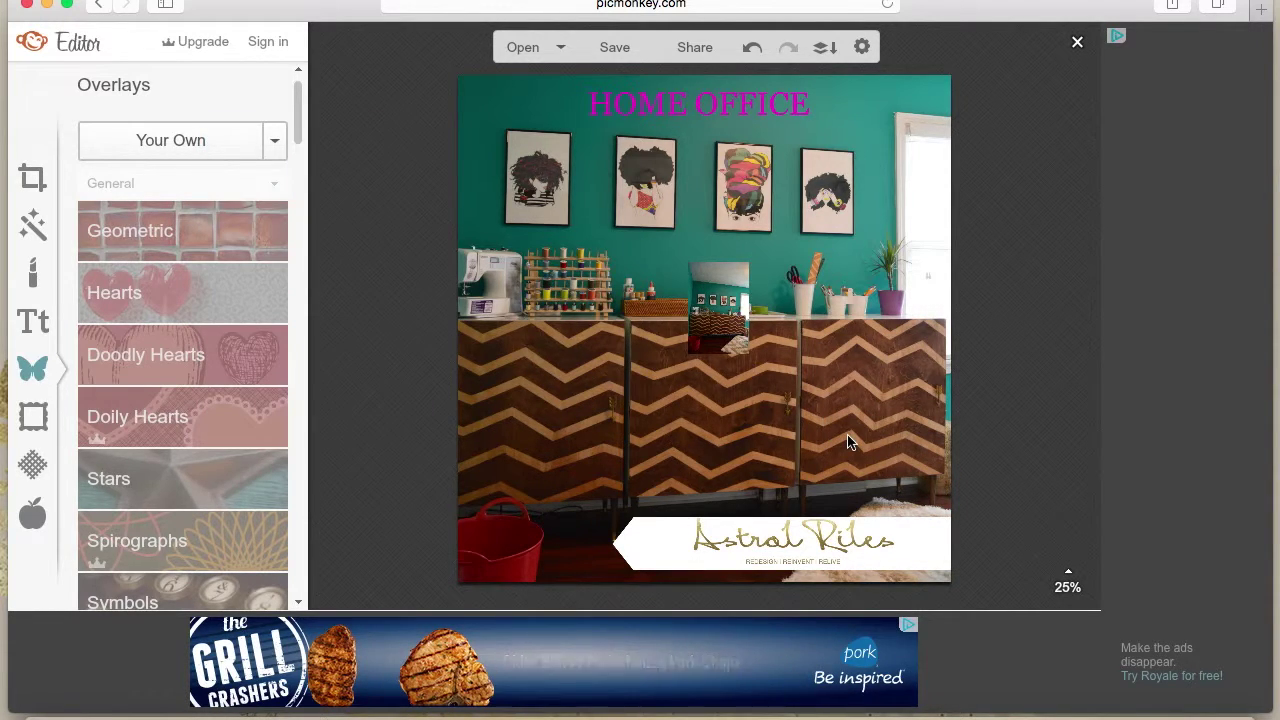
click(771, 540)
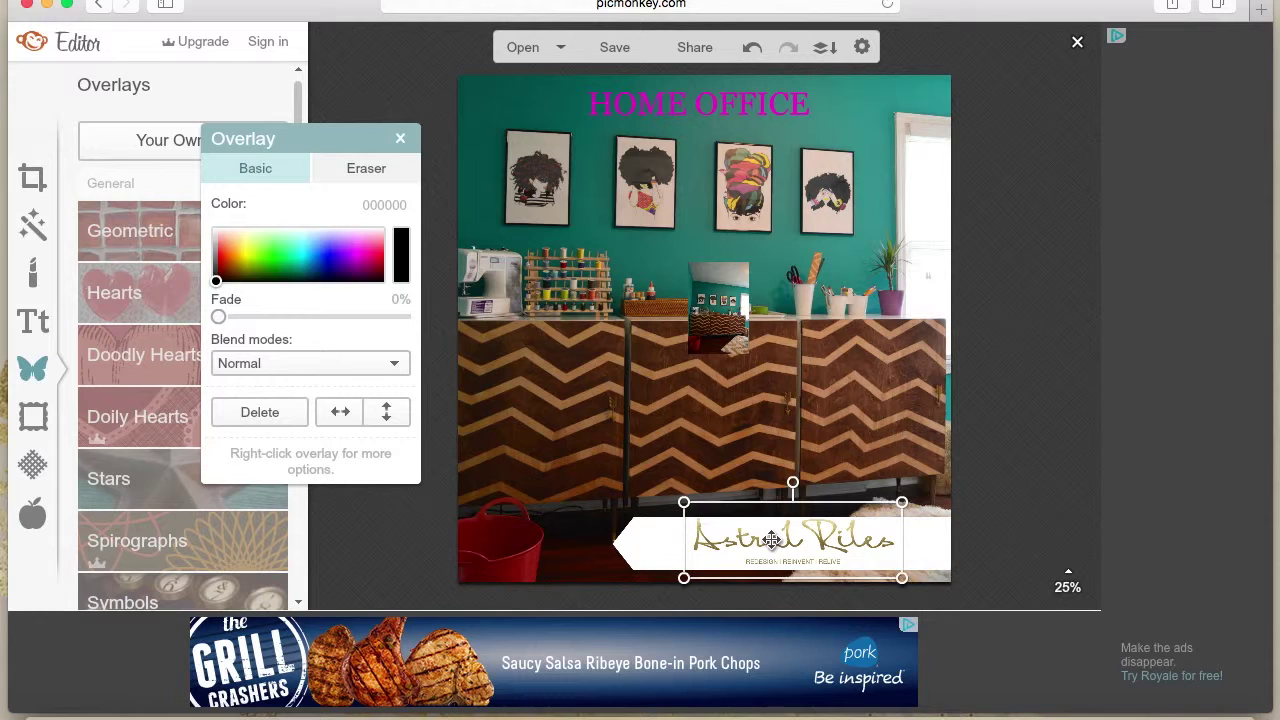
drag(771, 540, 770, 540)
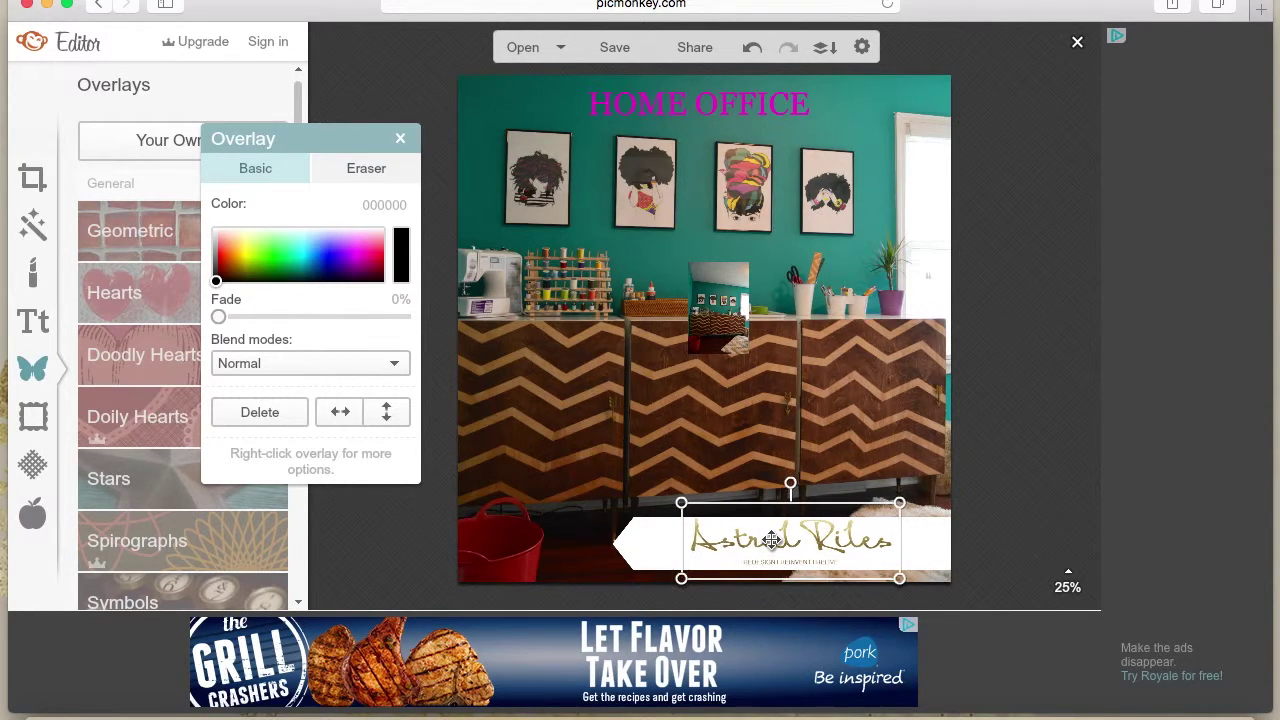
click(763, 466)
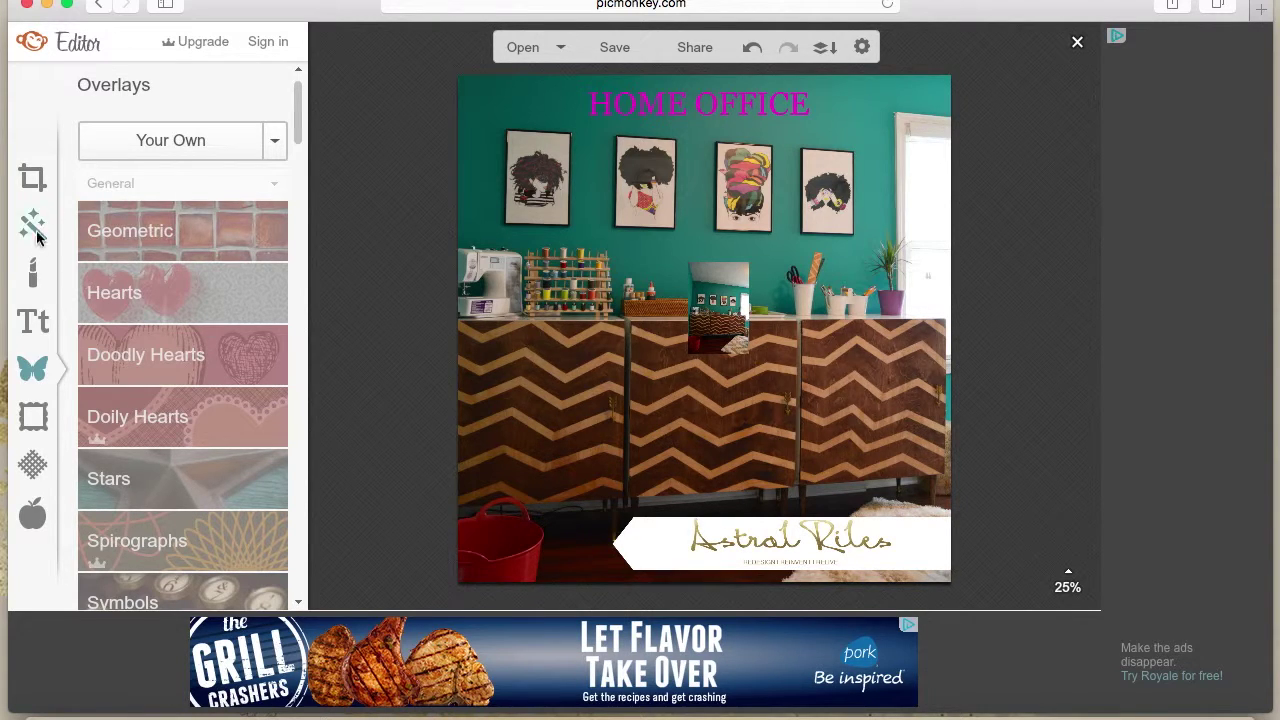
- Delete the small leftover image sitting on the cabinets
click(31, 432)
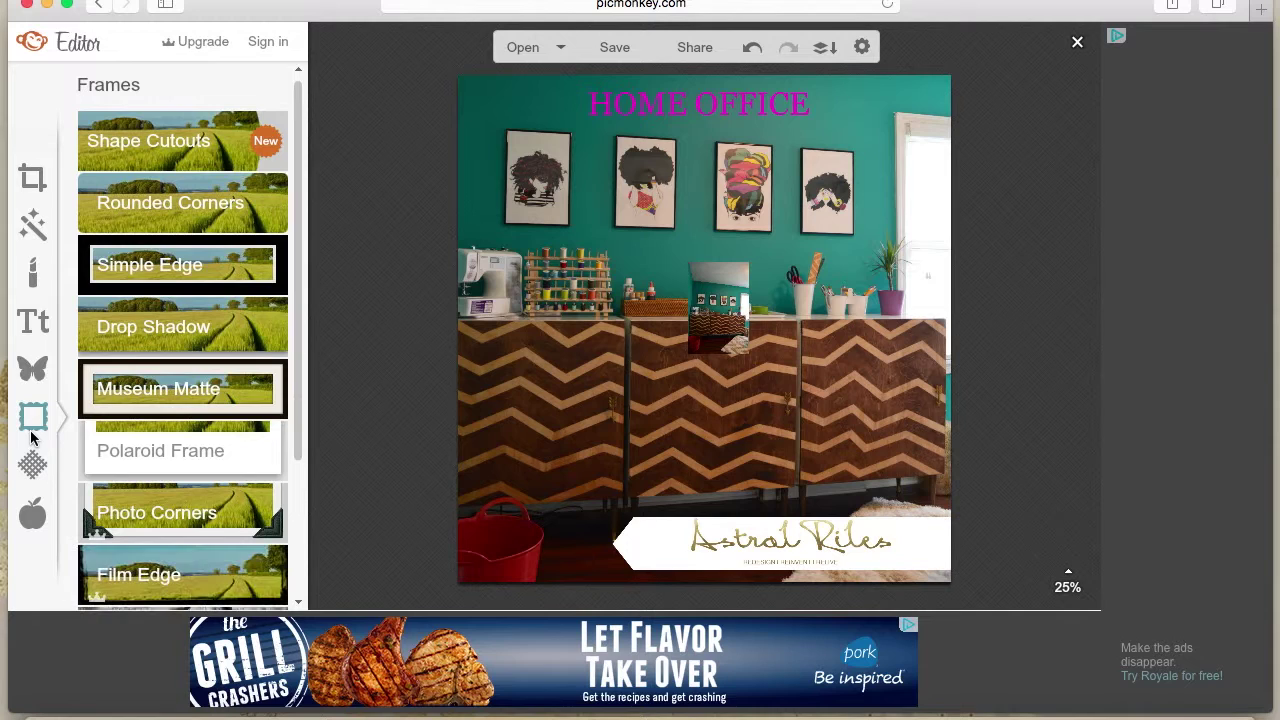
click(728, 298)
click(259, 412)
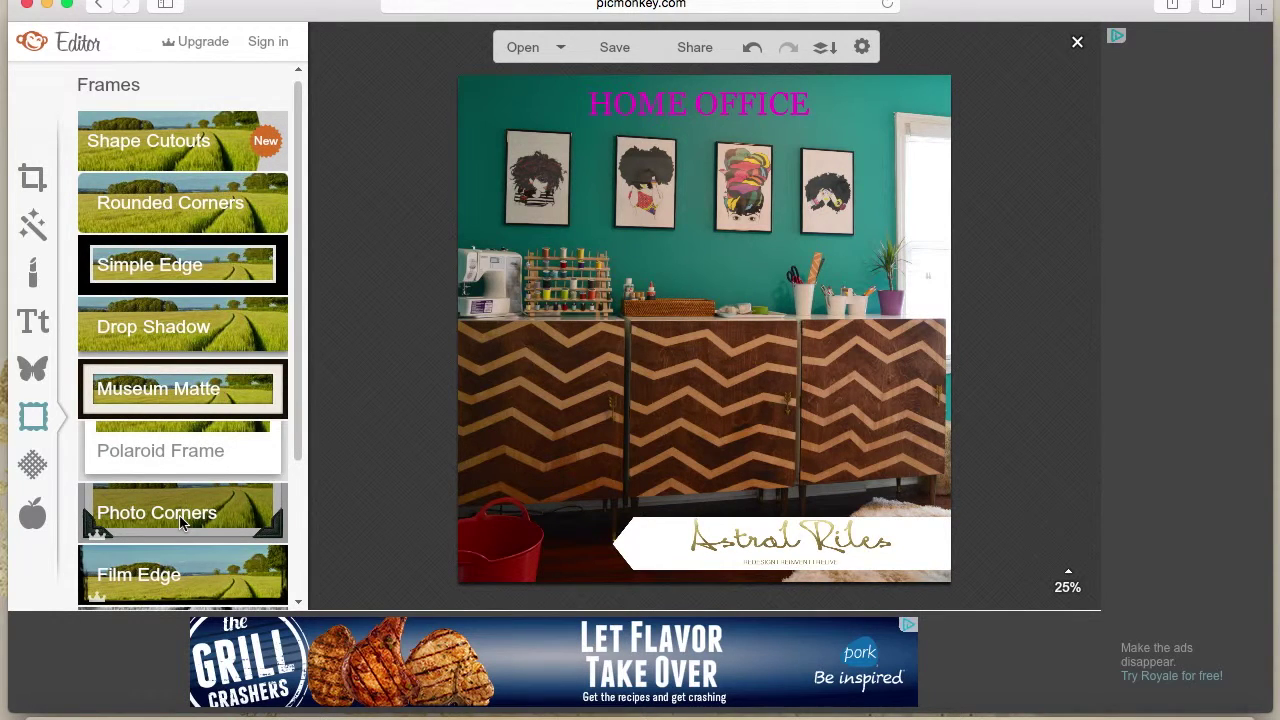
- Open the Textures collection and its Paper category
click(33, 465)
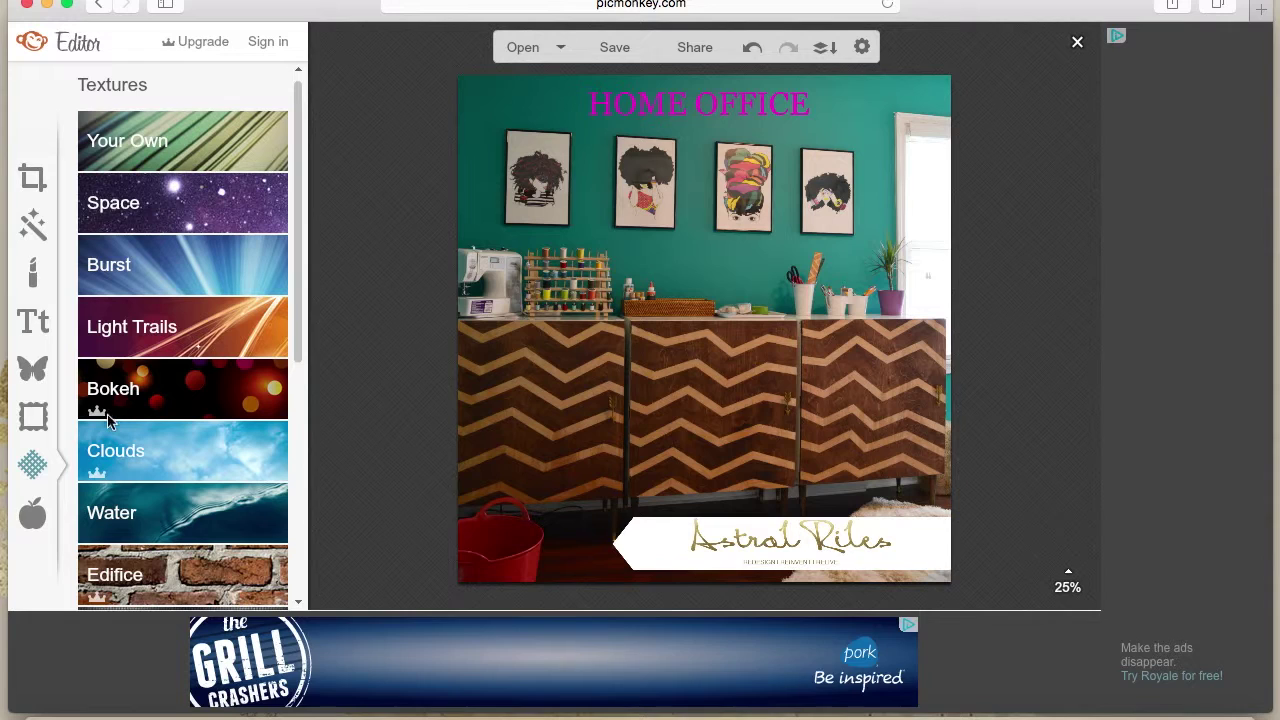
mouse_move(101, 420)
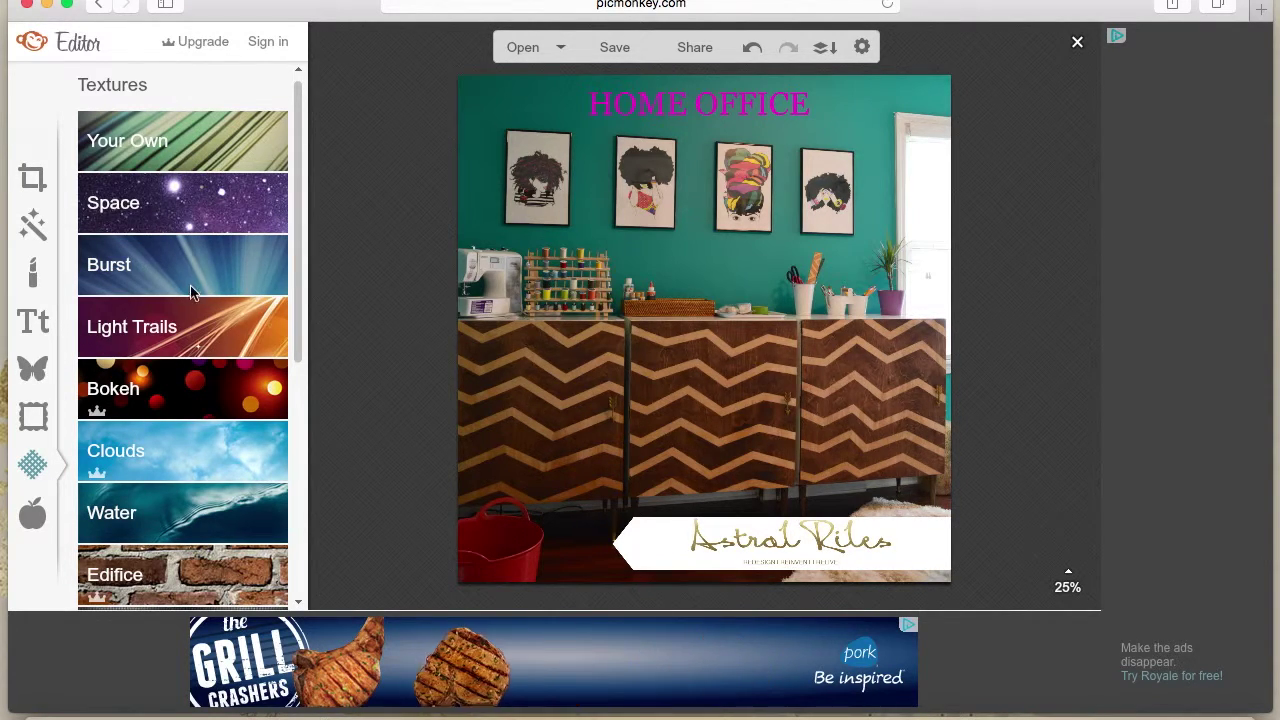
click(297, 604)
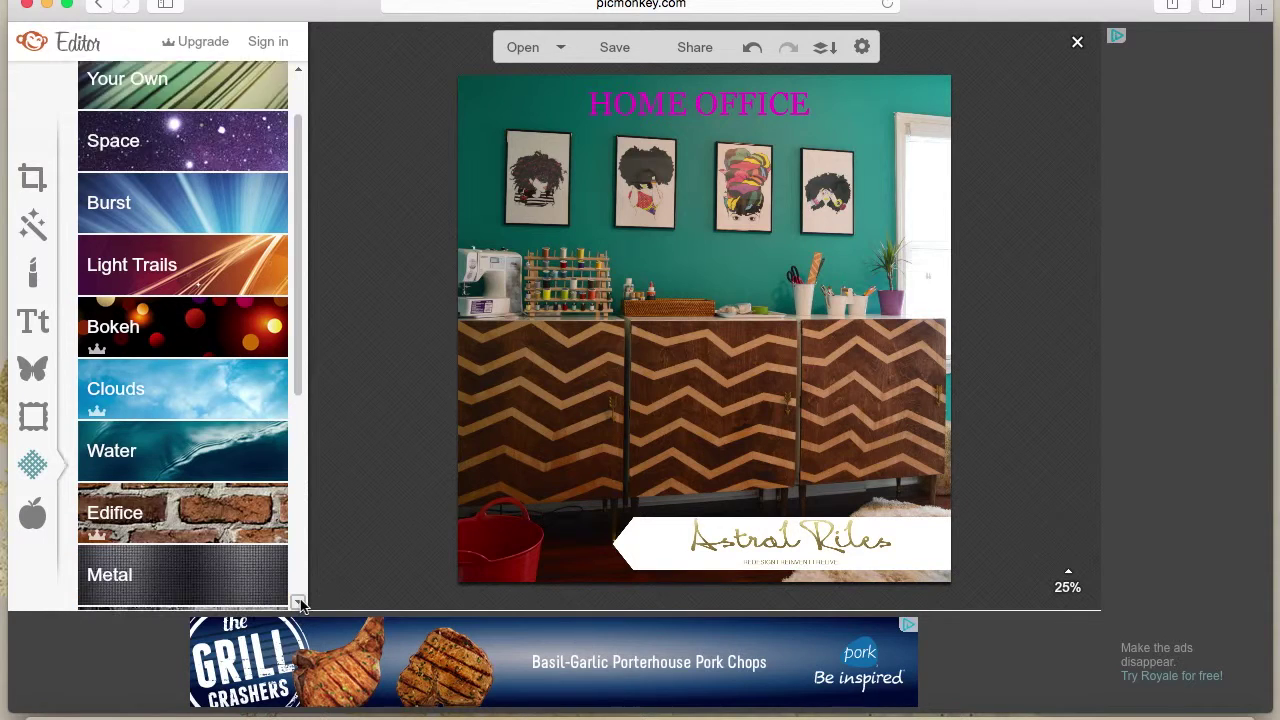
click(297, 604)
click(297, 604)
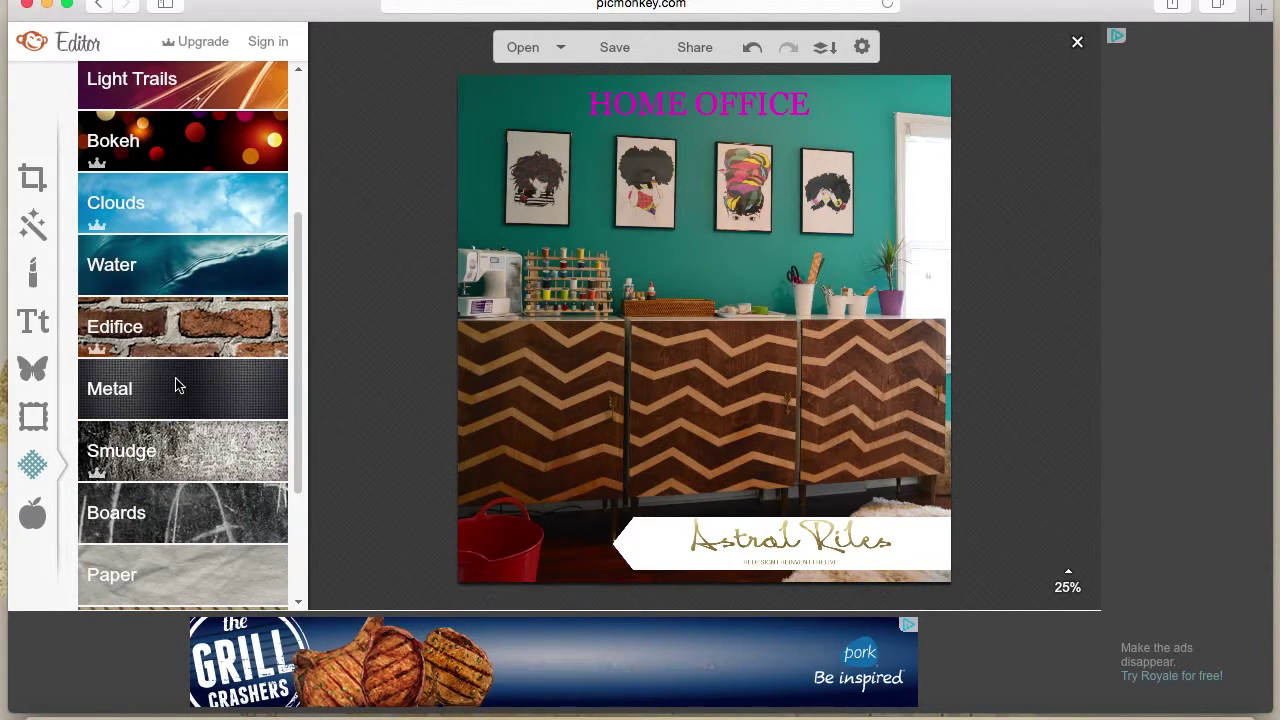
click(177, 588)
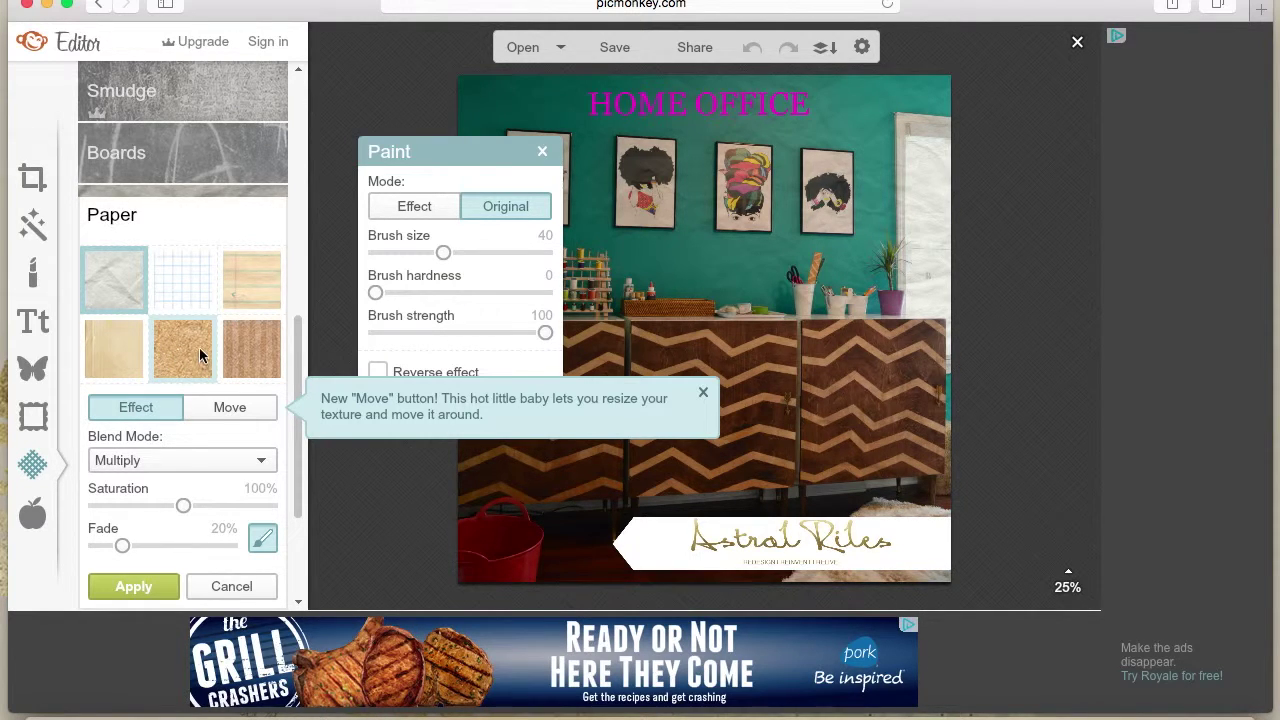
- Apply the crumpled paper texture, then reopen Paper and tweak the brush hardness and size
click(116, 279)
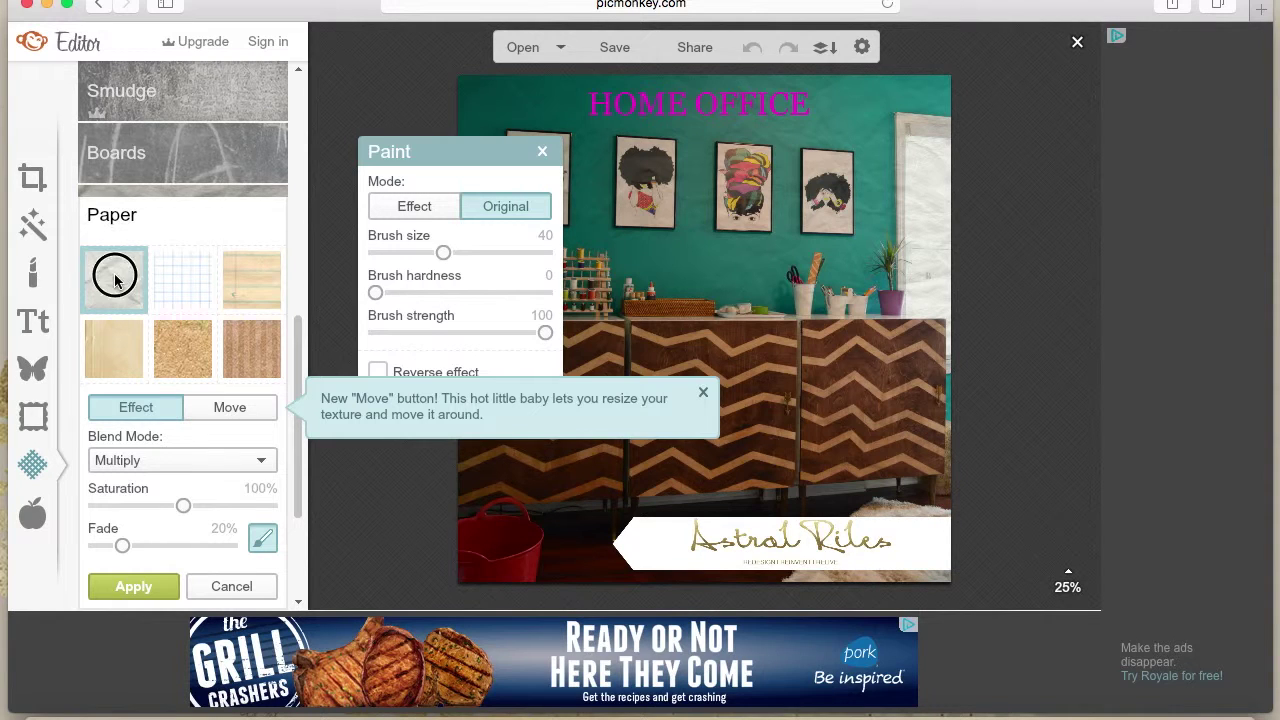
click(133, 586)
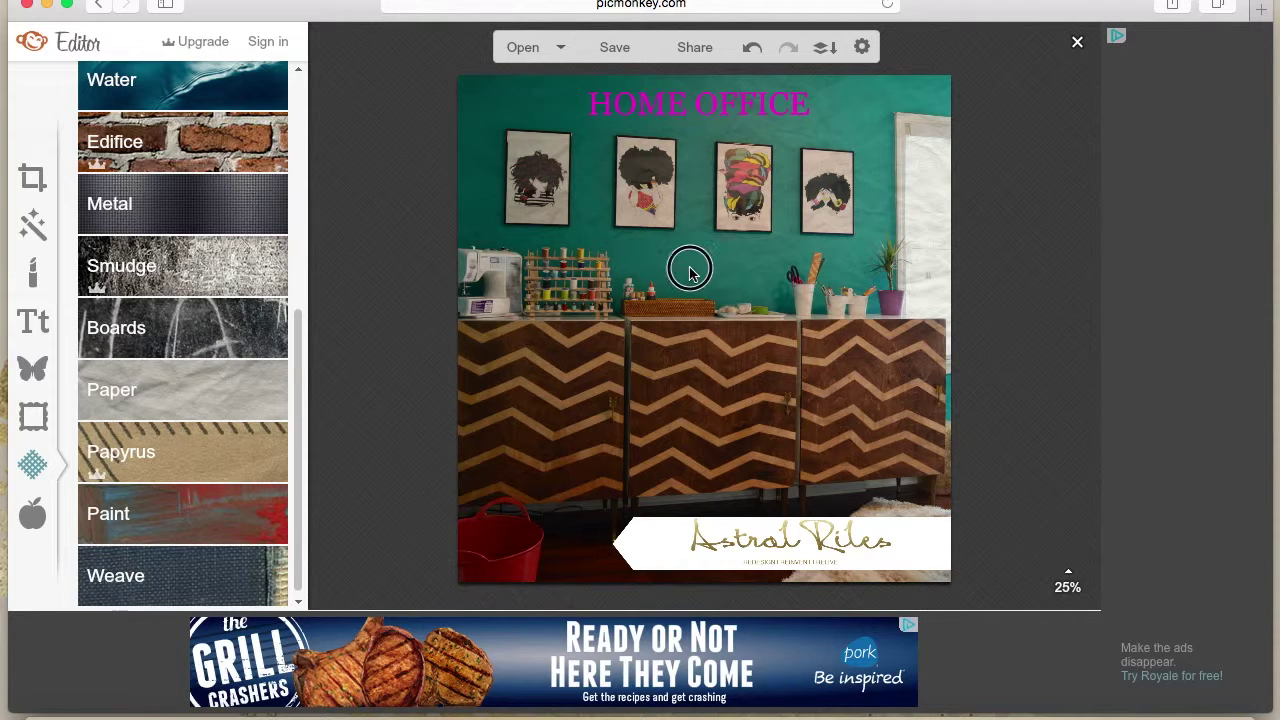
click(156, 402)
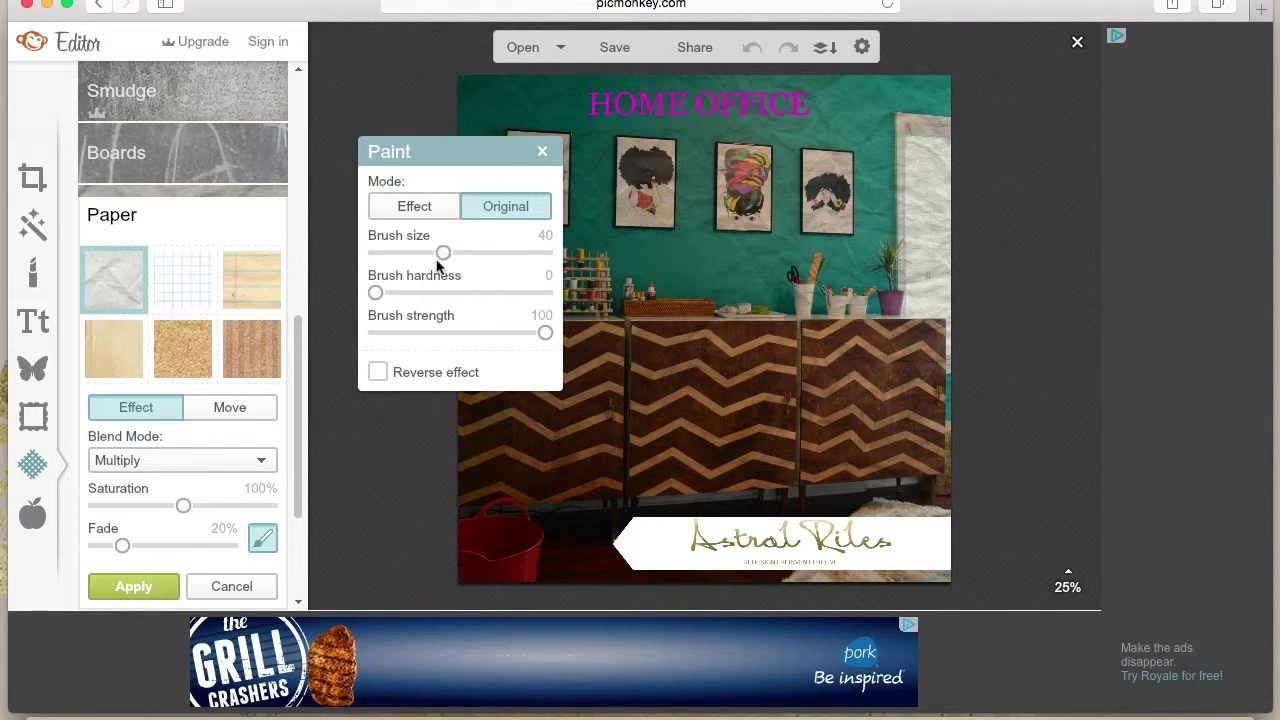
mouse_move(375, 293)
mouse_down()
mouse_move(440, 291)
mouse_move(372, 290)
mouse_up()
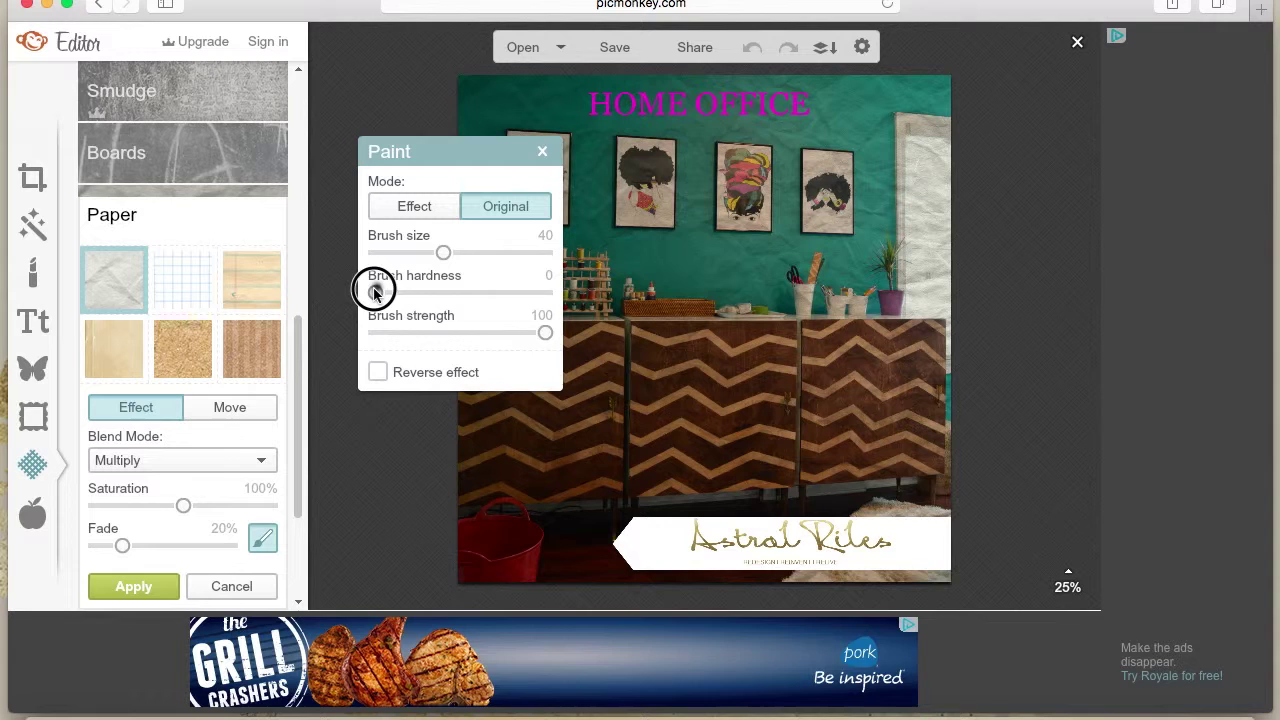
mouse_move(442, 253)
mouse_down()
mouse_move(495, 258)
mouse_move(423, 248)
mouse_move(452, 250)
mouse_up()
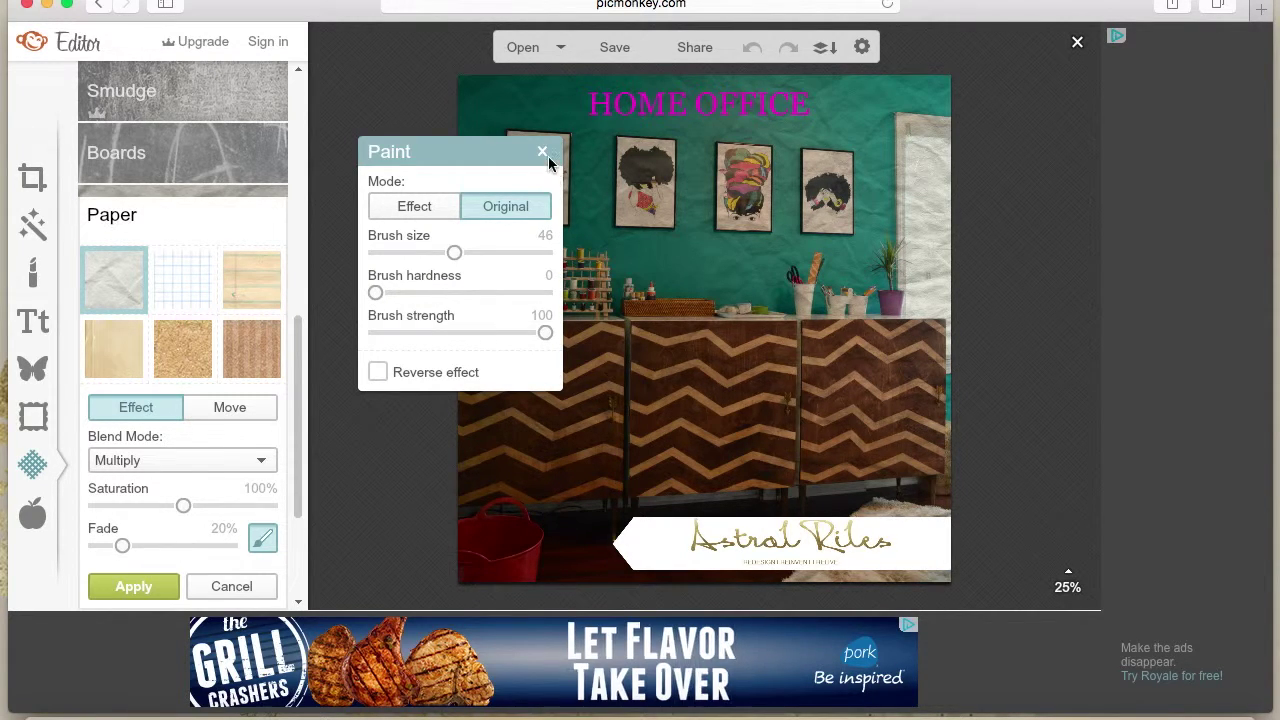
click(542, 151)
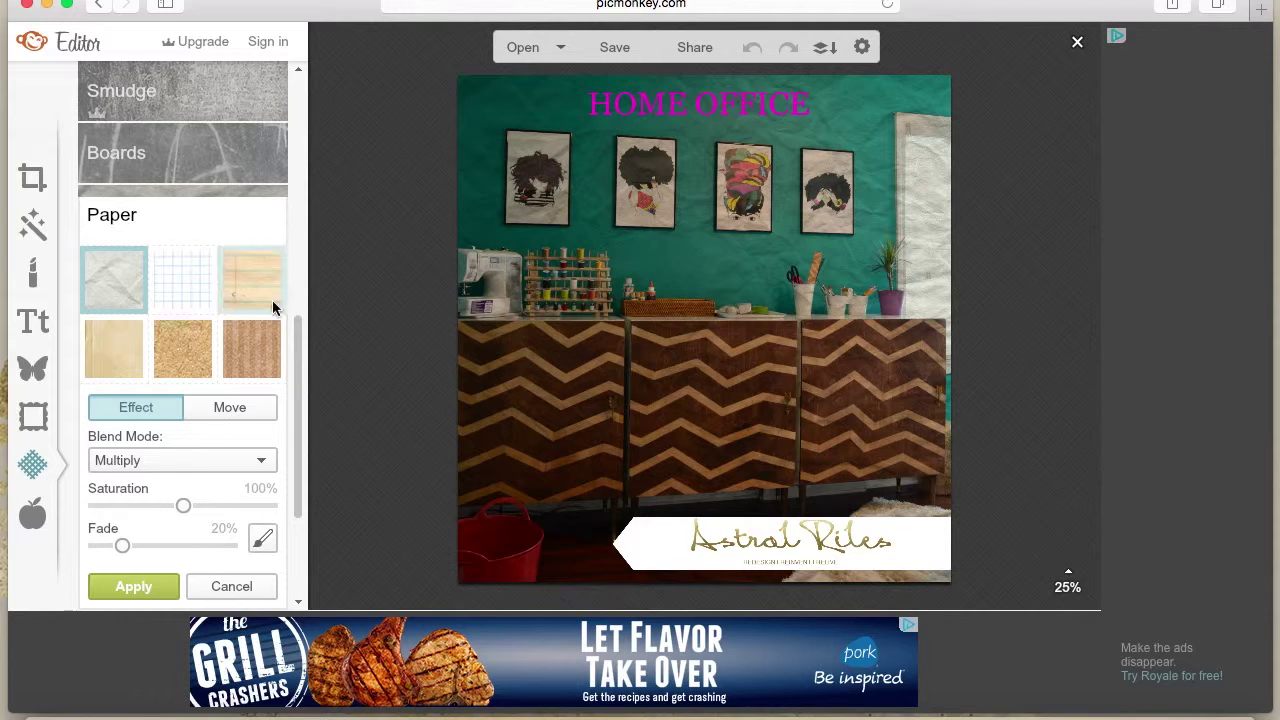
- Try cork and wood-grain textures with saturation, fade and blend tweaks, then cancel them
click(179, 342)
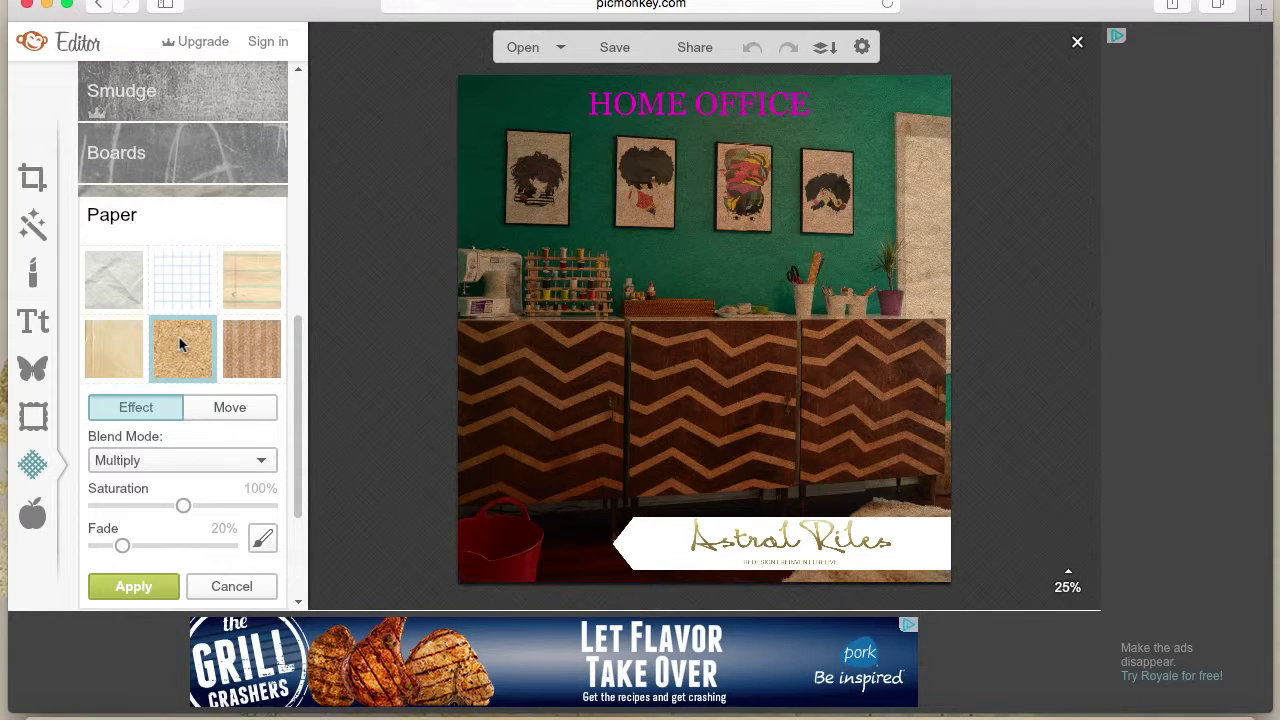
click(245, 281)
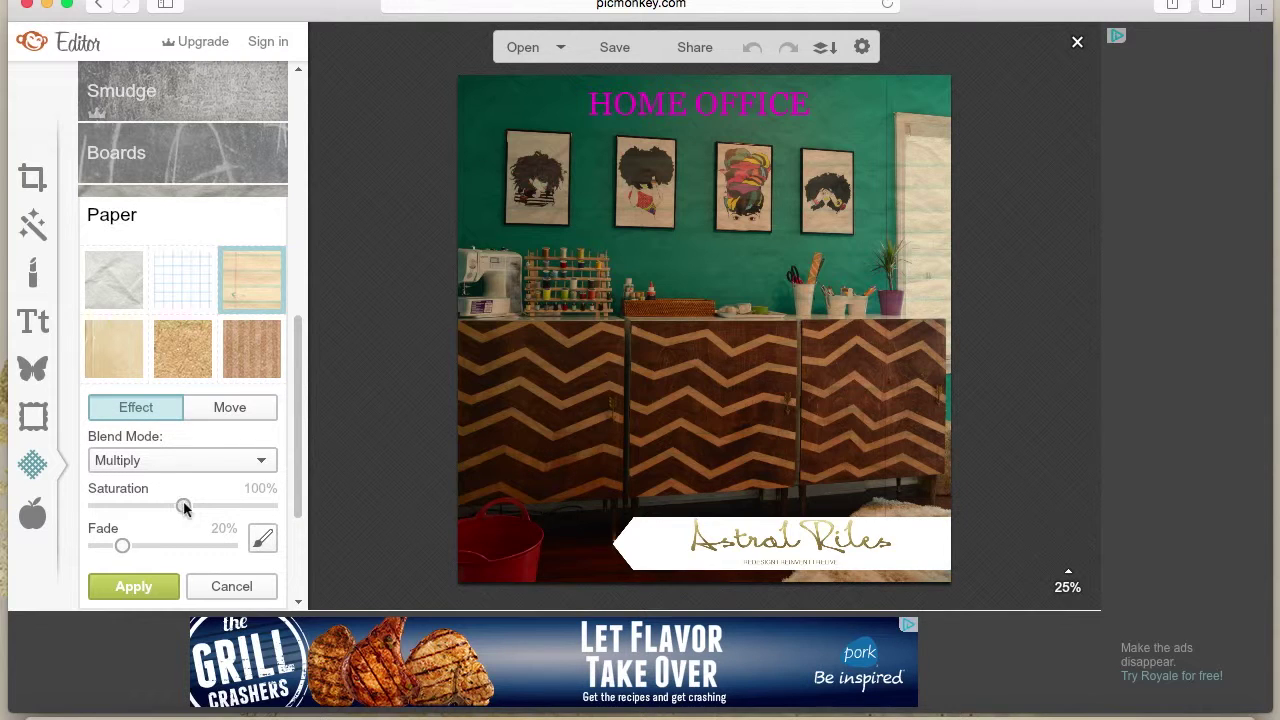
mouse_move(183, 503)
mouse_down()
mouse_move(206, 503)
mouse_move(166, 503)
mouse_move(182, 507)
mouse_up()
mouse_move(121, 545)
mouse_down()
mouse_move(200, 543)
mouse_move(112, 540)
mouse_up()
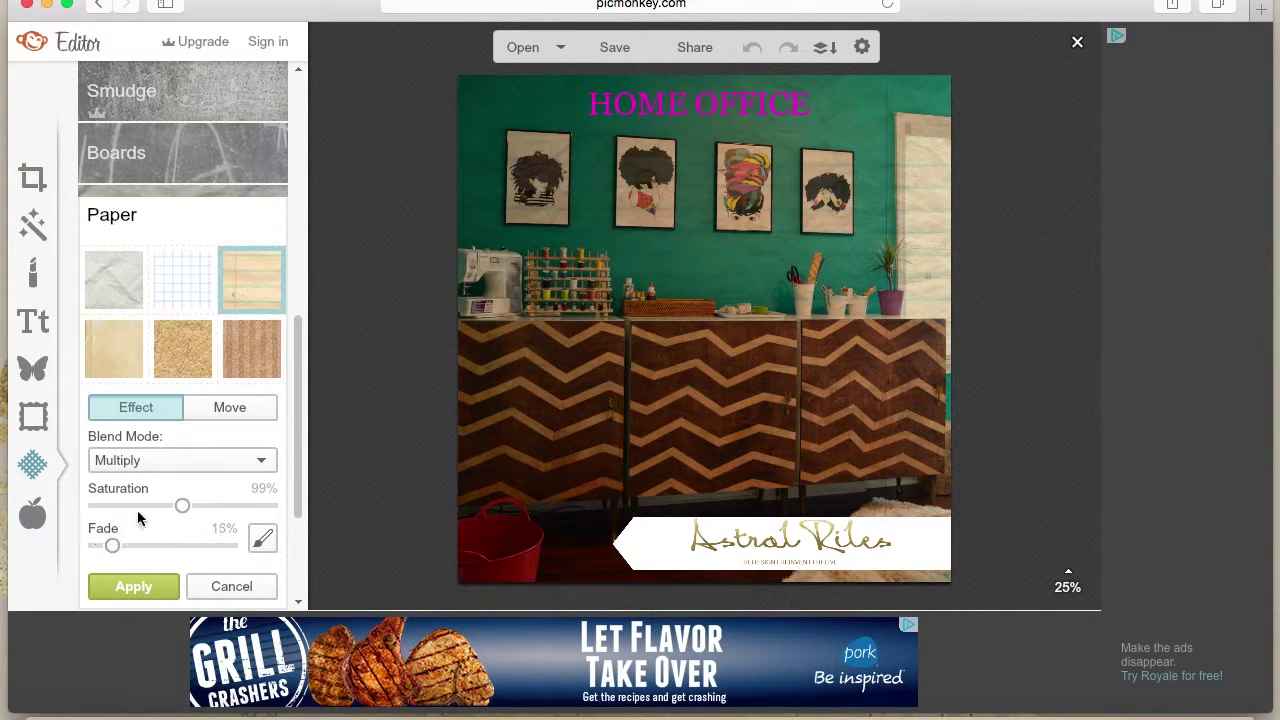
click(186, 460)
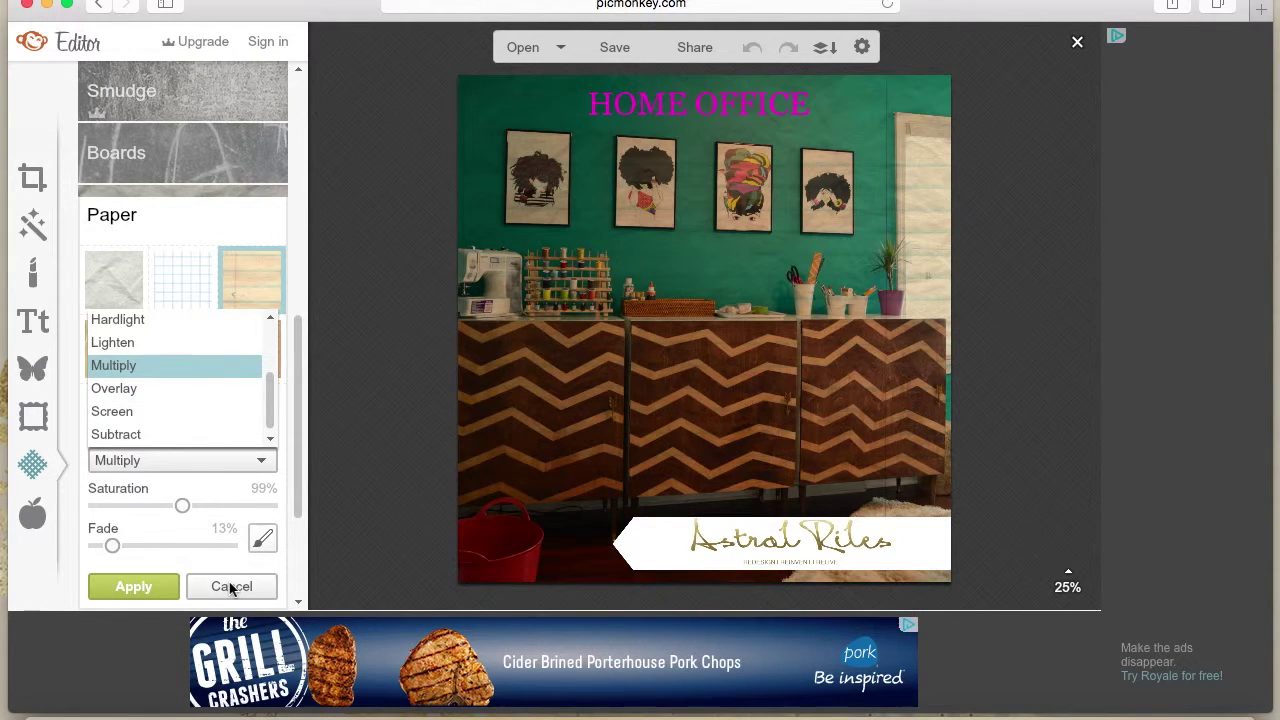
click(230, 587)
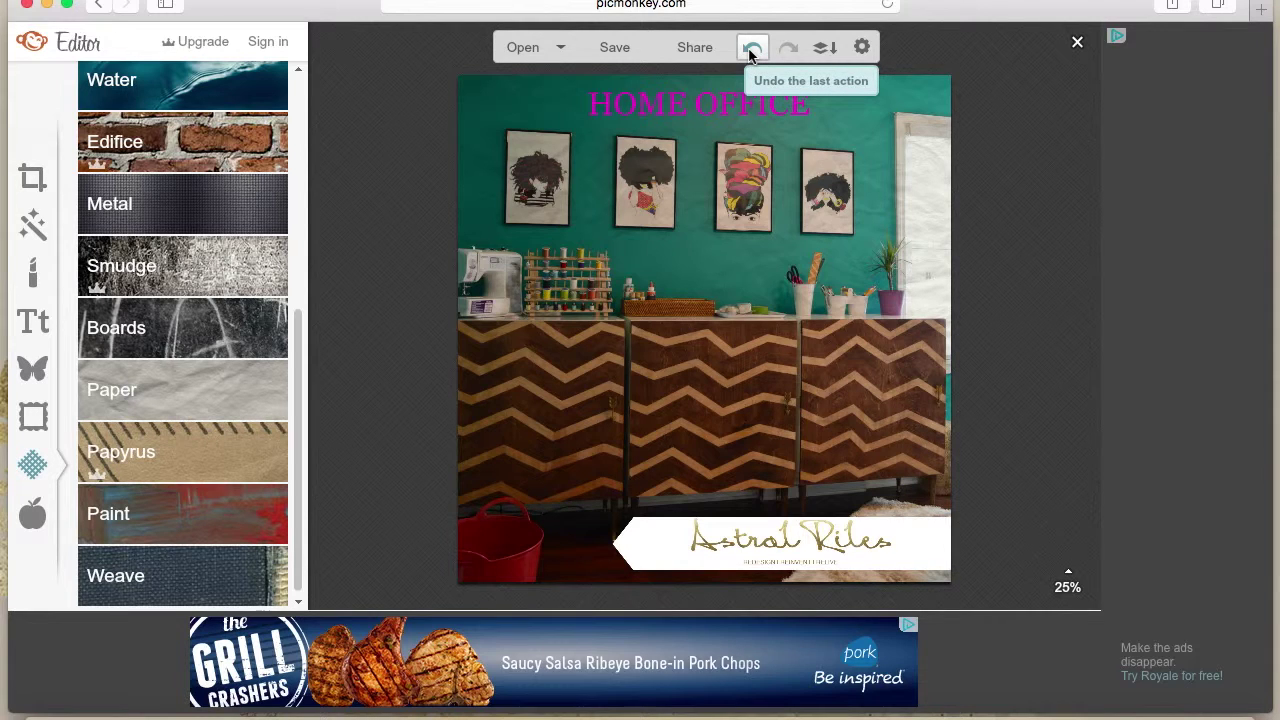
- Undo to strip the crumpled-paper texture from the room photo
click(750, 50)
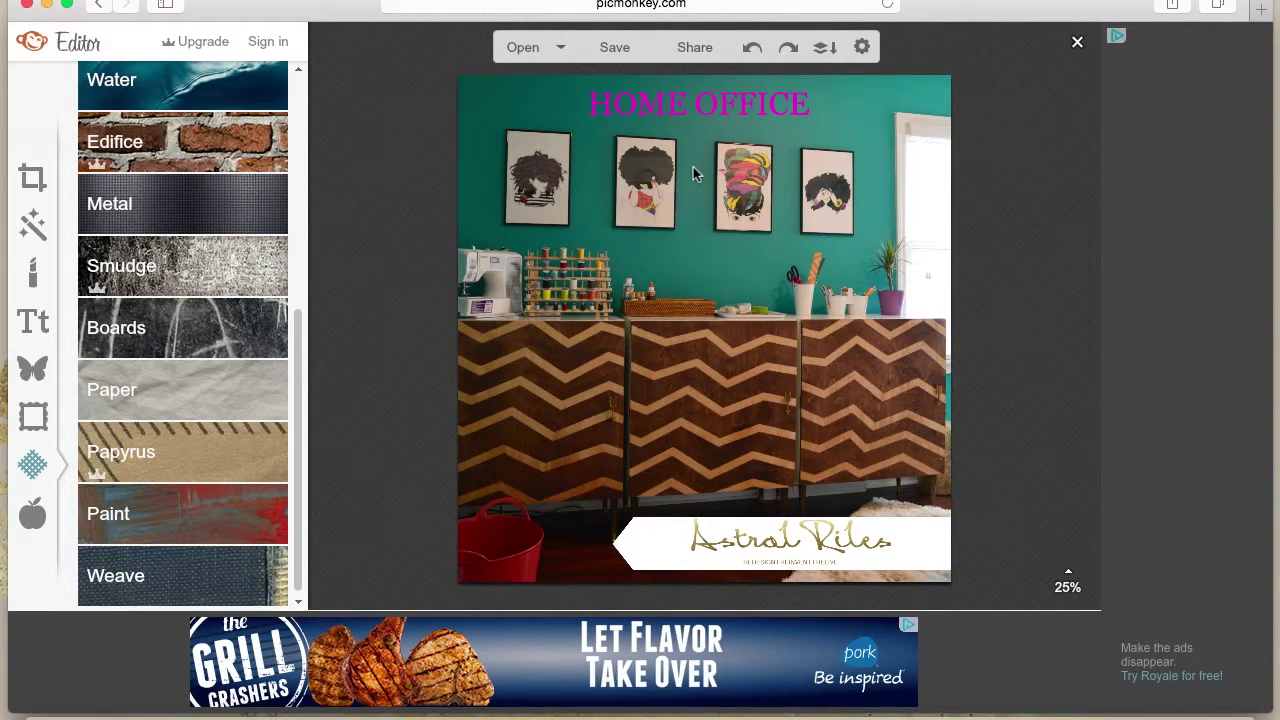